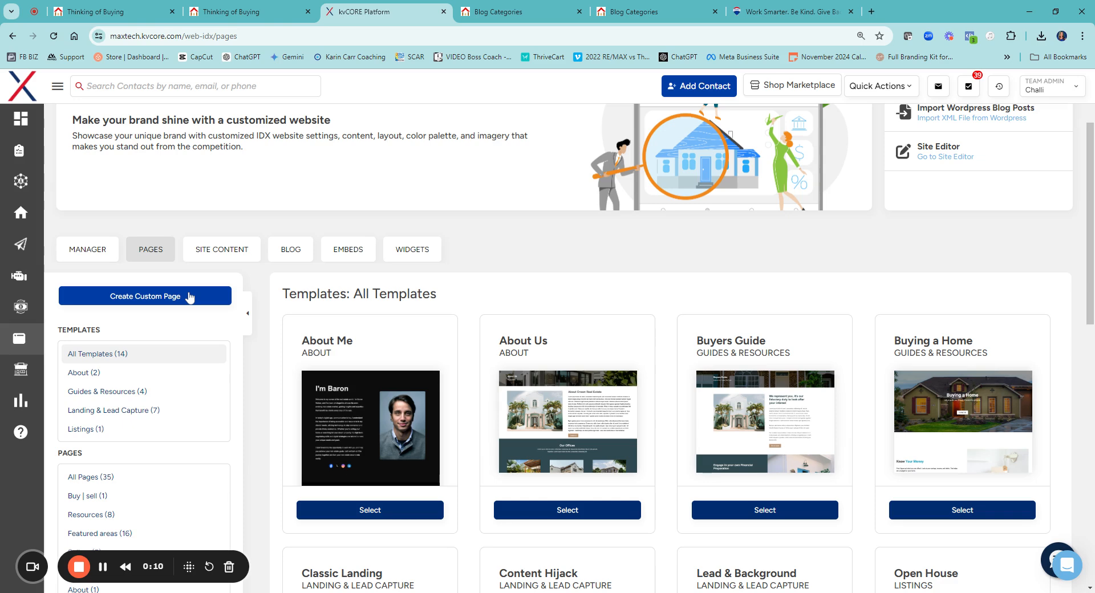
# Look over the available page templates and page categories in the website's Pages section
pyautogui.scroll(-2, 284, 343)
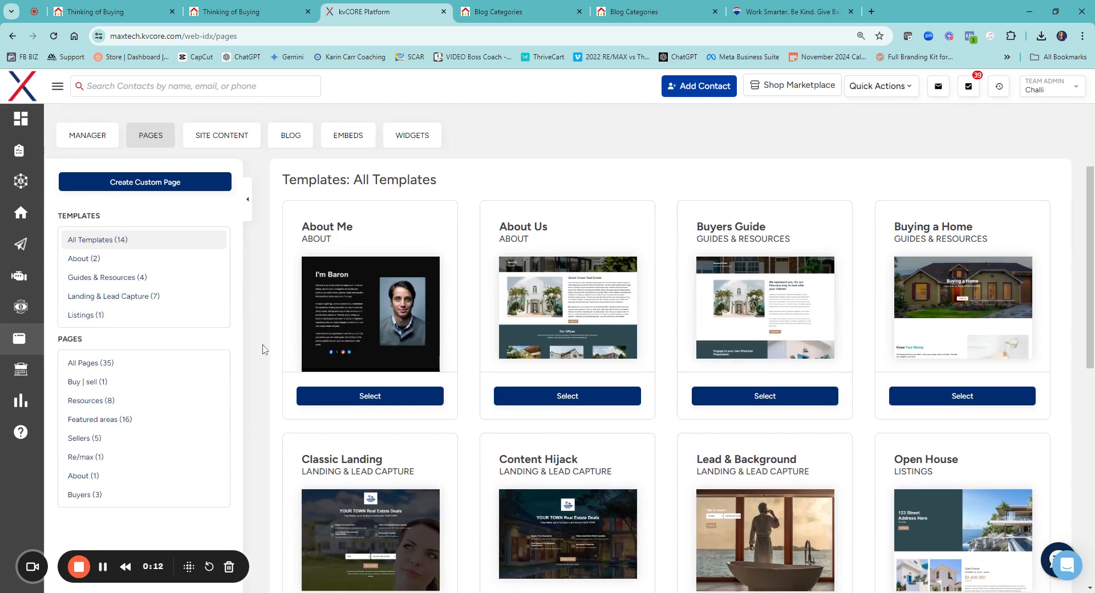
pyautogui.scroll(4, 455, 337)
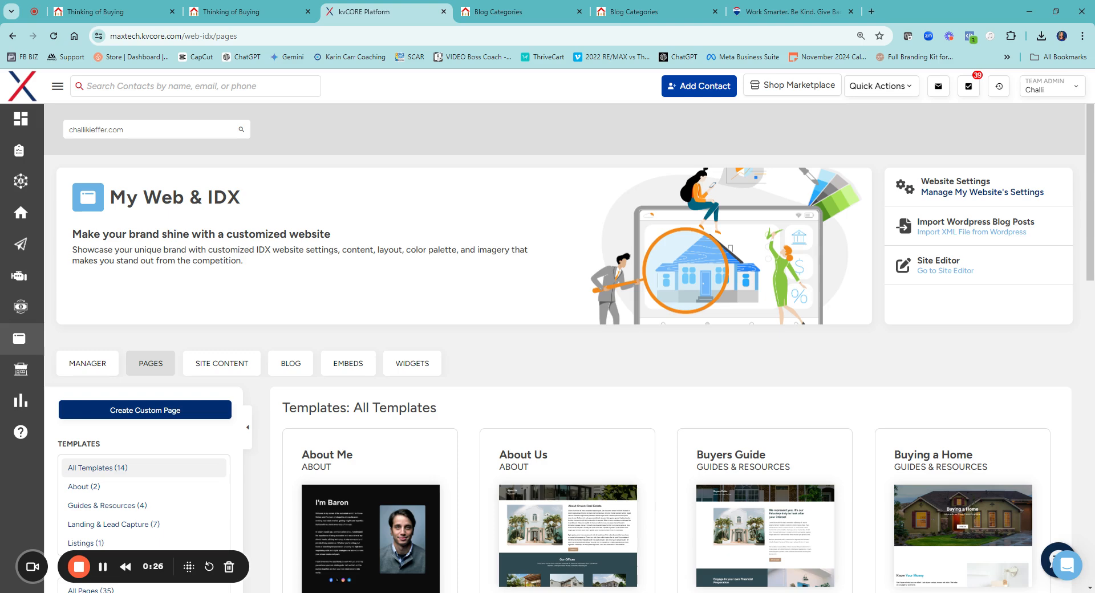
pyautogui.scroll(-3, 459, 335)
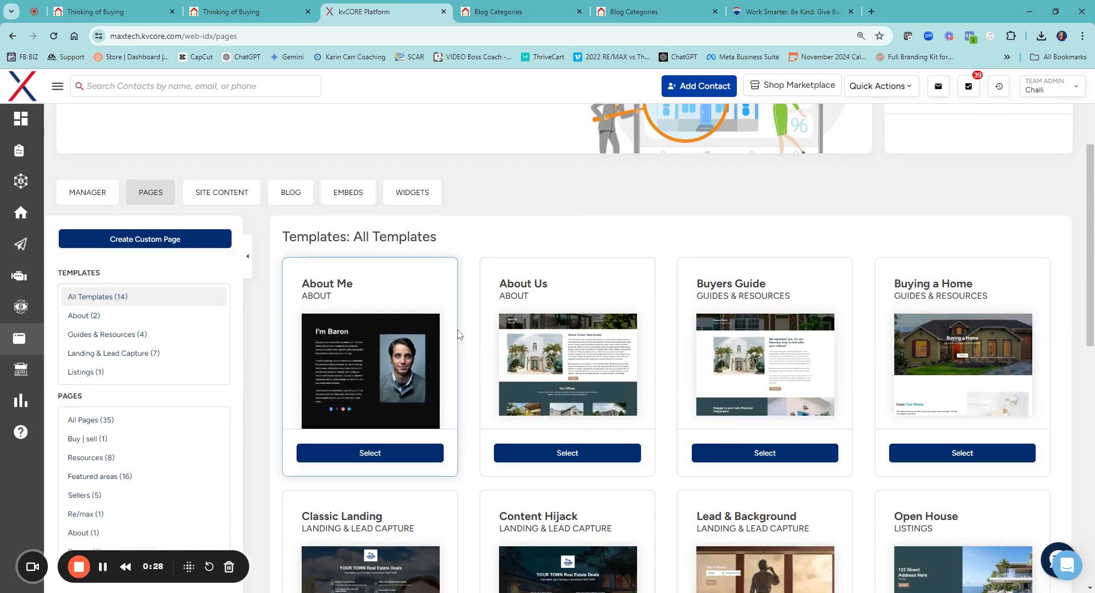
pyautogui.scroll(-1, 459, 335)
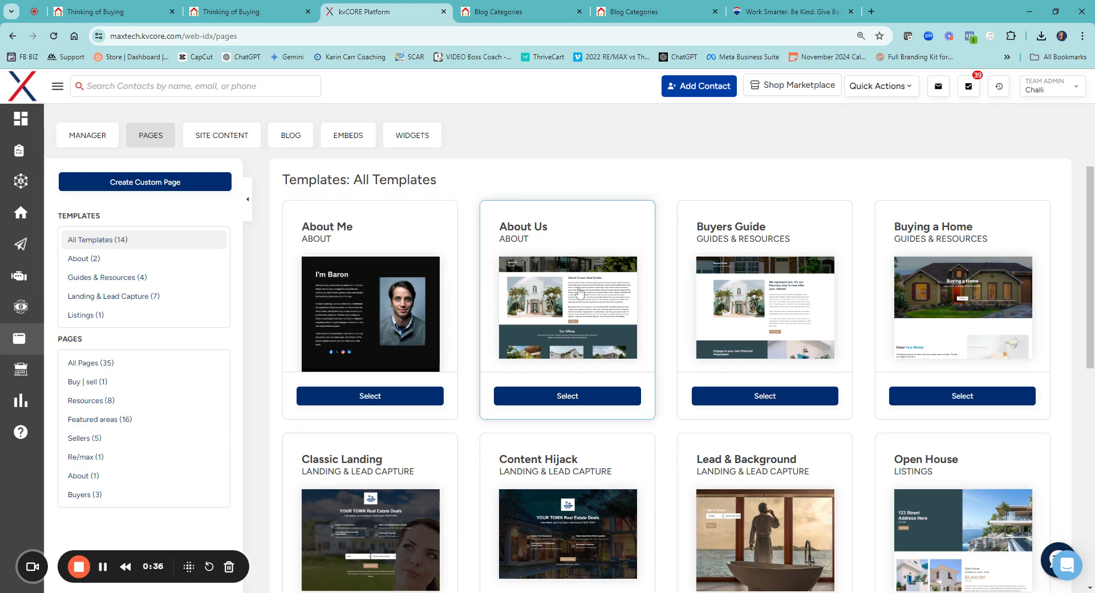
pyautogui.scroll(4, 558, 281)
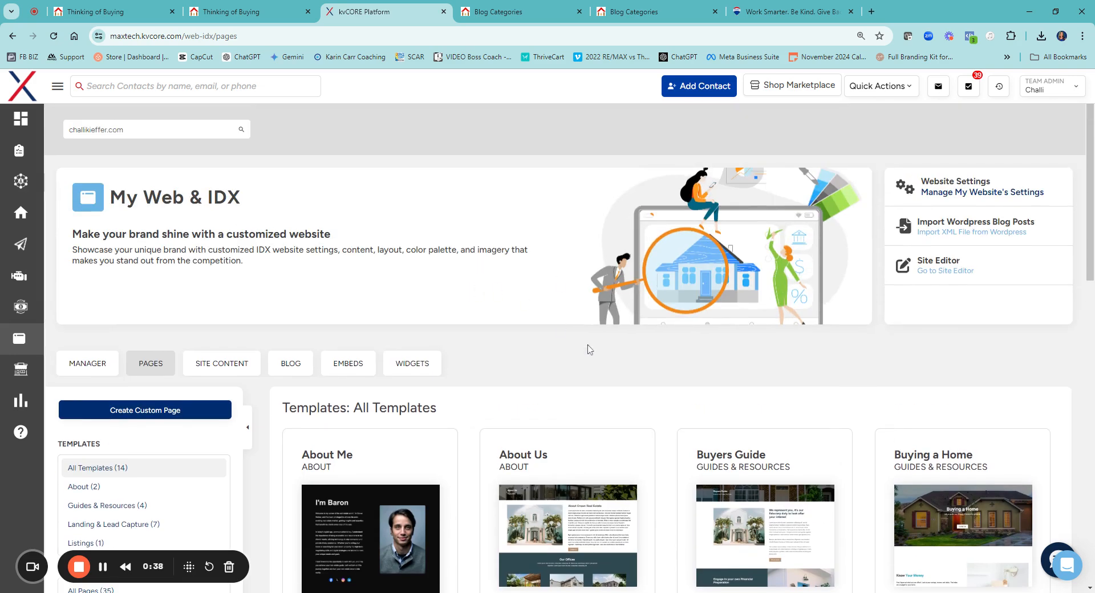
# Review the standard-layout Thinking of Buying page with its video, text sections and property search sidebar
pyautogui.click(119, 14)
pyautogui.scroll(3, 524, 211)
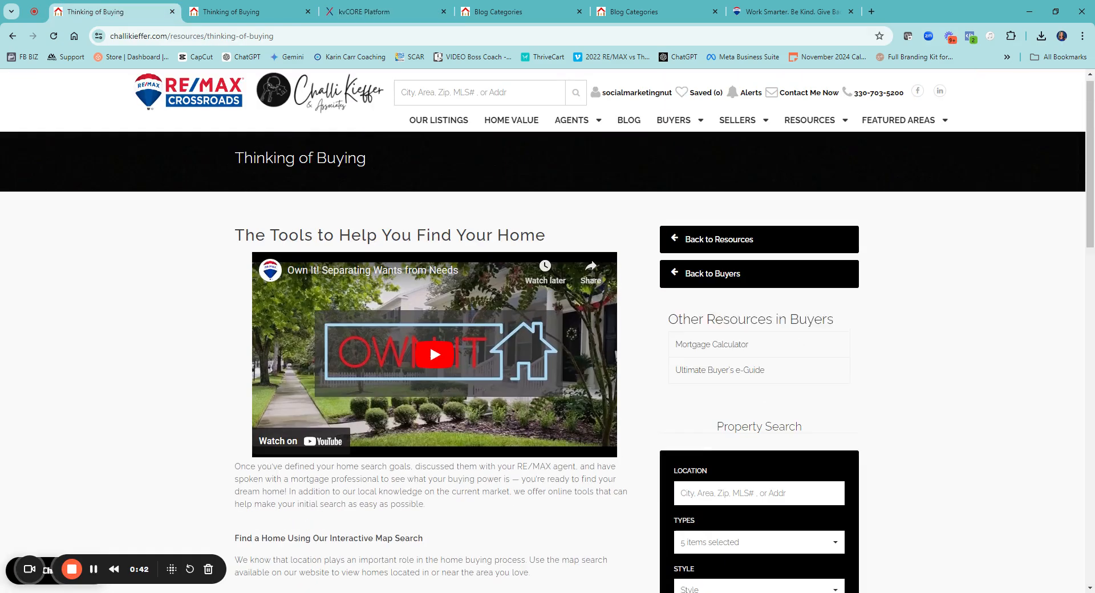
pyautogui.scroll(-1, 525, 209)
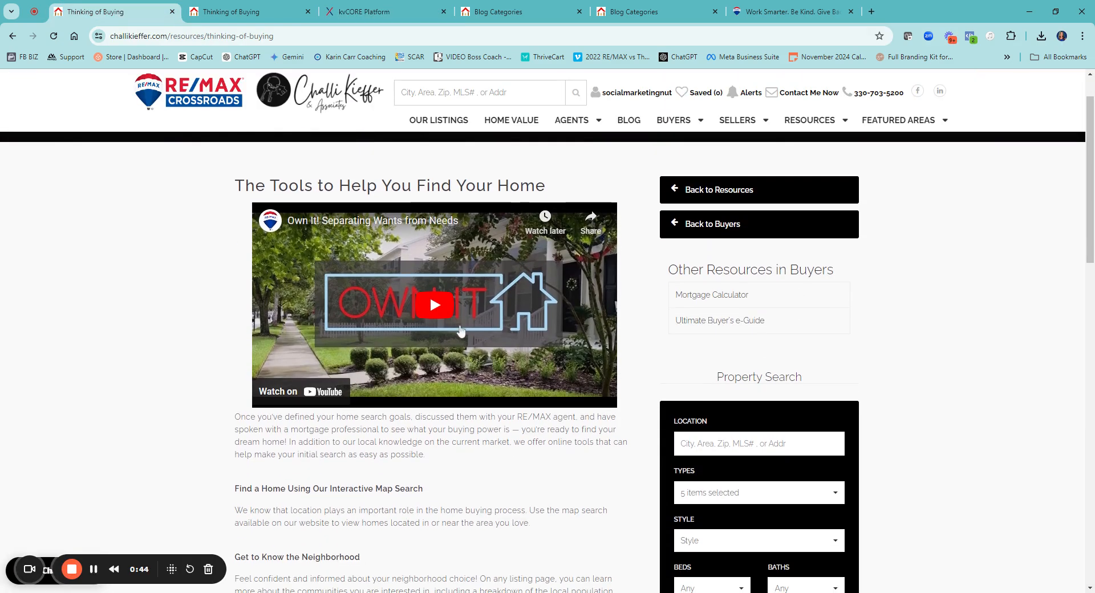
pyautogui.scroll(-5, 526, 278)
pyautogui.scroll(5, 302, 365)
# Examine the custom full-width Thinking of Buying page, from its welcome section through the services and contact form to the mortgage calculator
pyautogui.click(214, 15)
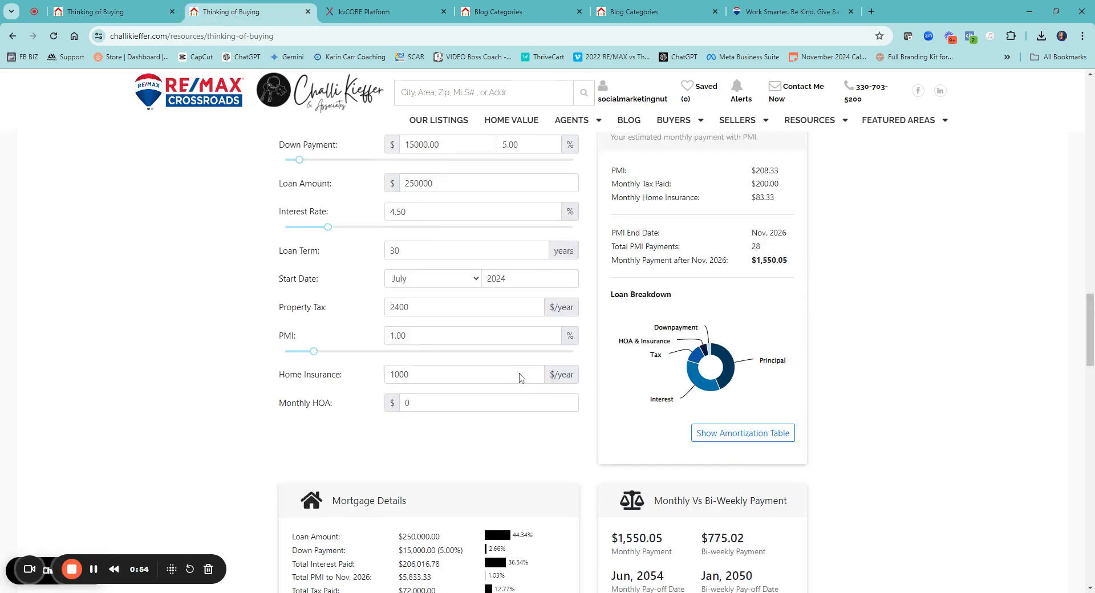
pyautogui.scroll(15, 520, 378)
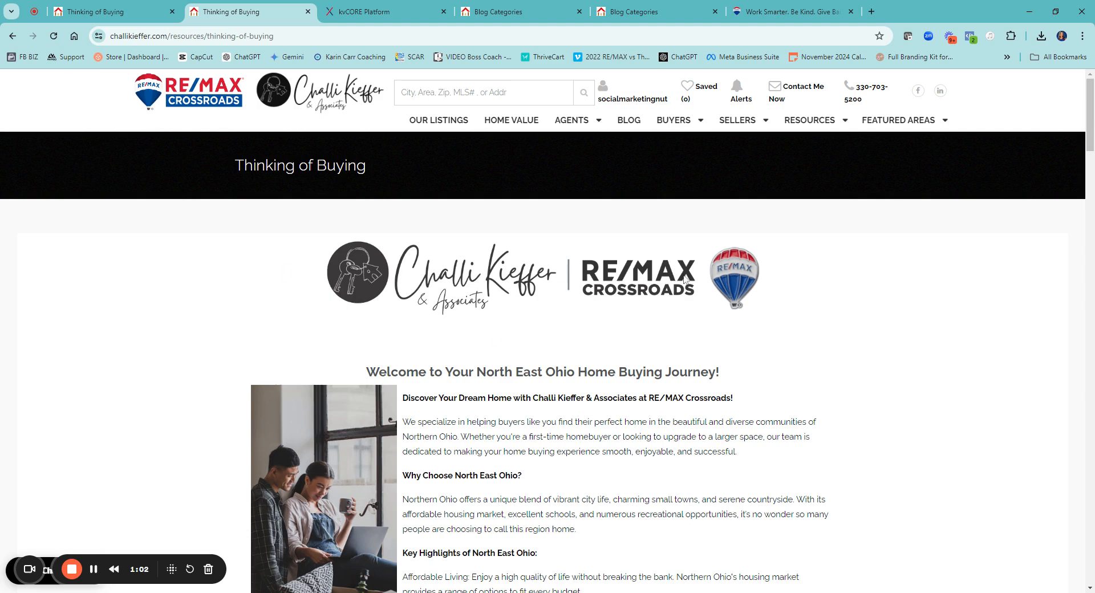
pyautogui.scroll(-2, 686, 278)
pyautogui.scroll(-2, 511, 363)
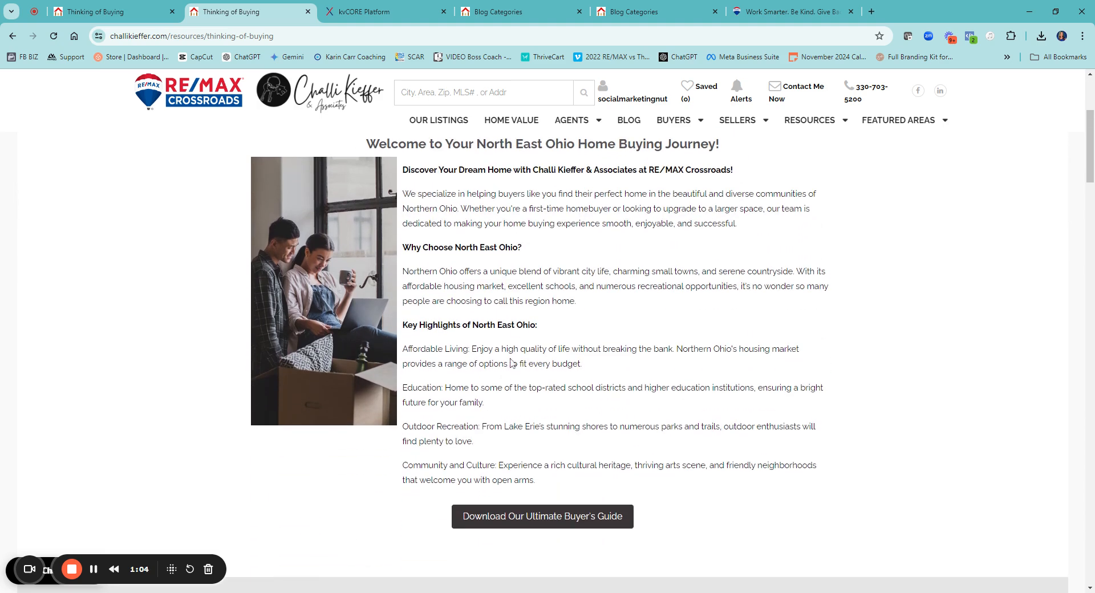
pyautogui.scroll(-3, 587, 332)
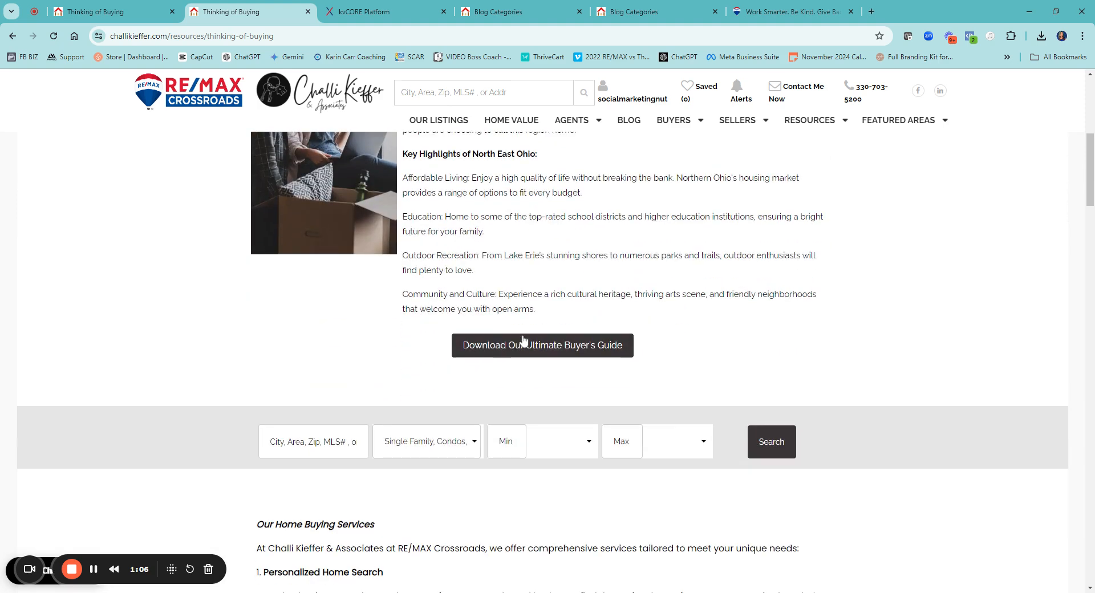
pyautogui.scroll(-2, 523, 341)
pyautogui.scroll(-3, 715, 320)
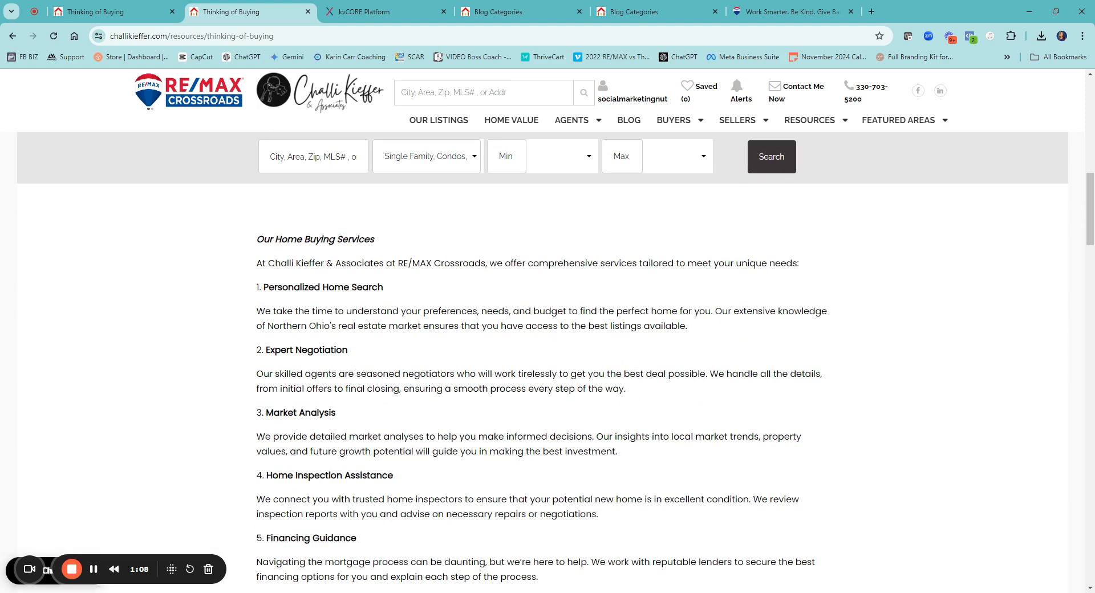
pyautogui.scroll(-7, 317, 249)
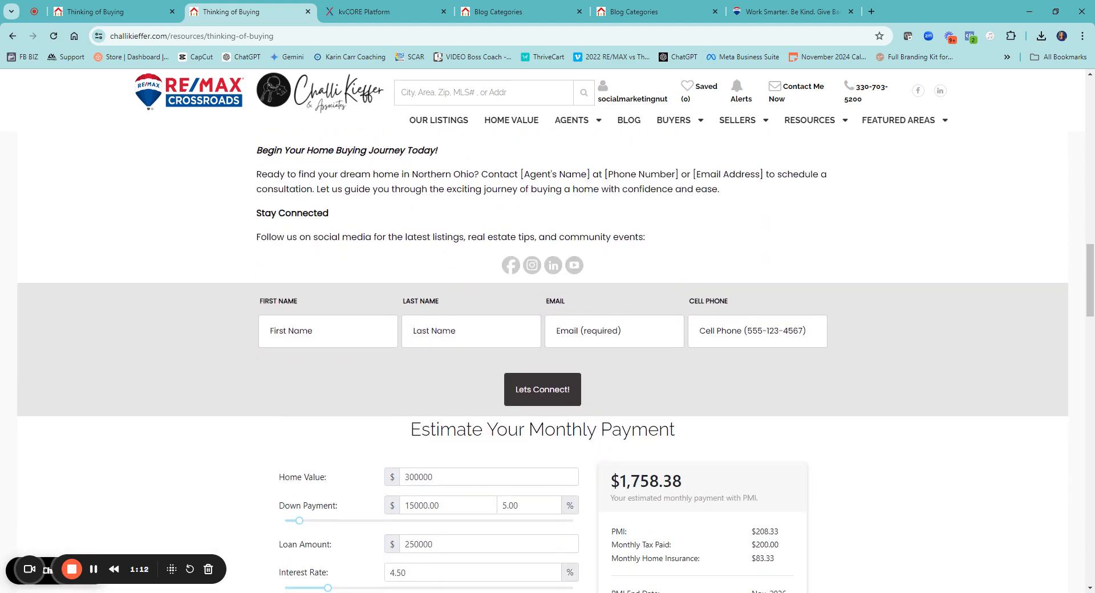
pyautogui.scroll(-4, 612, 272)
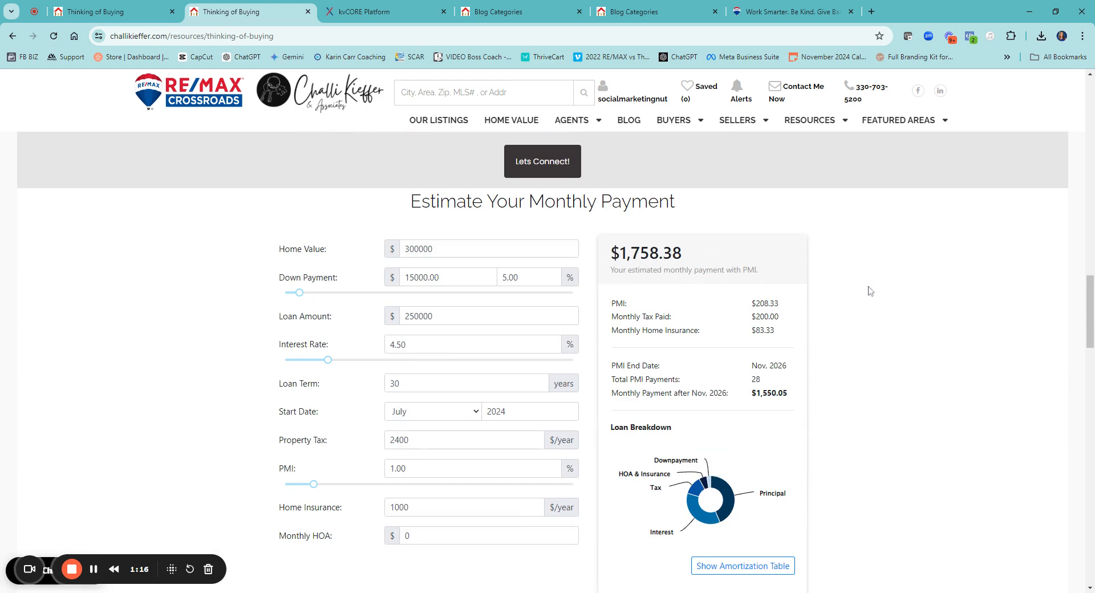
pyautogui.scroll(20, 869, 291)
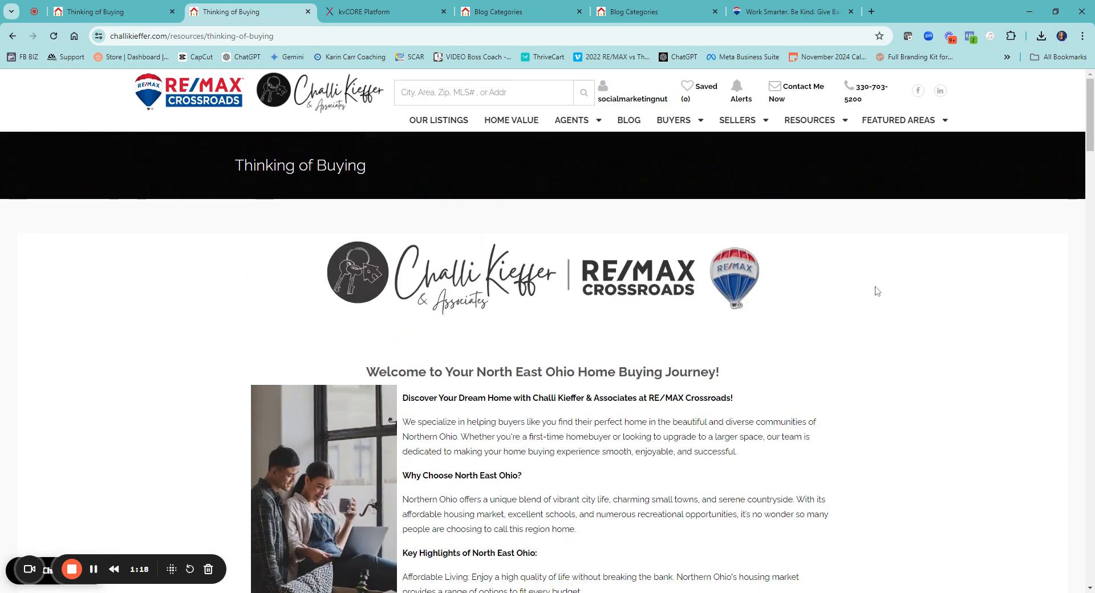
# Review the standard-layout Blog Categories page with its sidebar, from Around the Town News & Events to the RE/MAX National Housing Report links
pyautogui.click(531, 12)
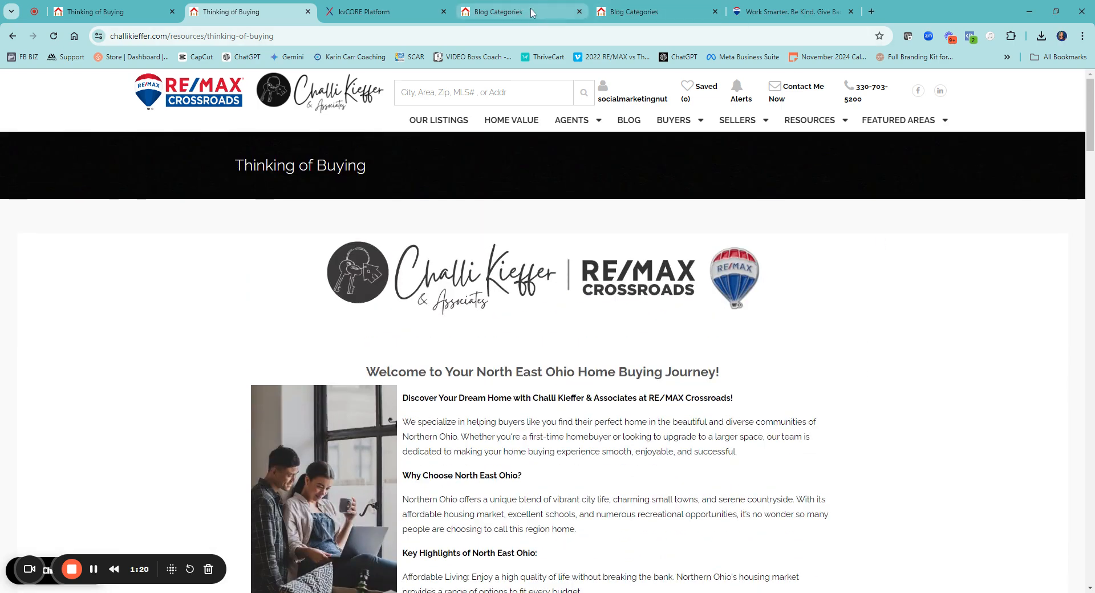
pyautogui.scroll(15, 410, 347)
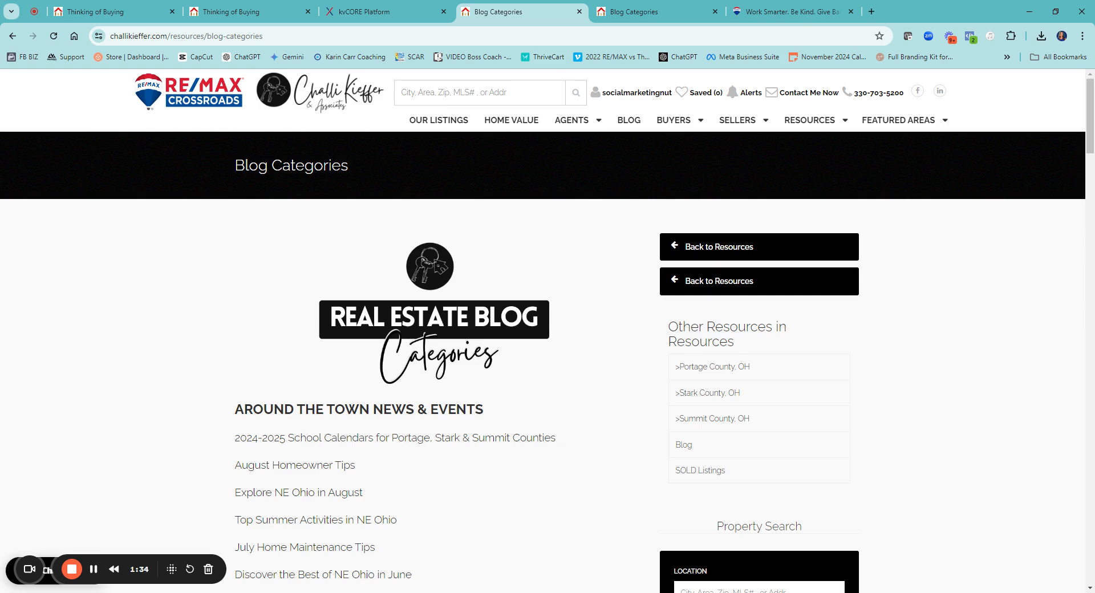
pyautogui.scroll(-1, 547, 353)
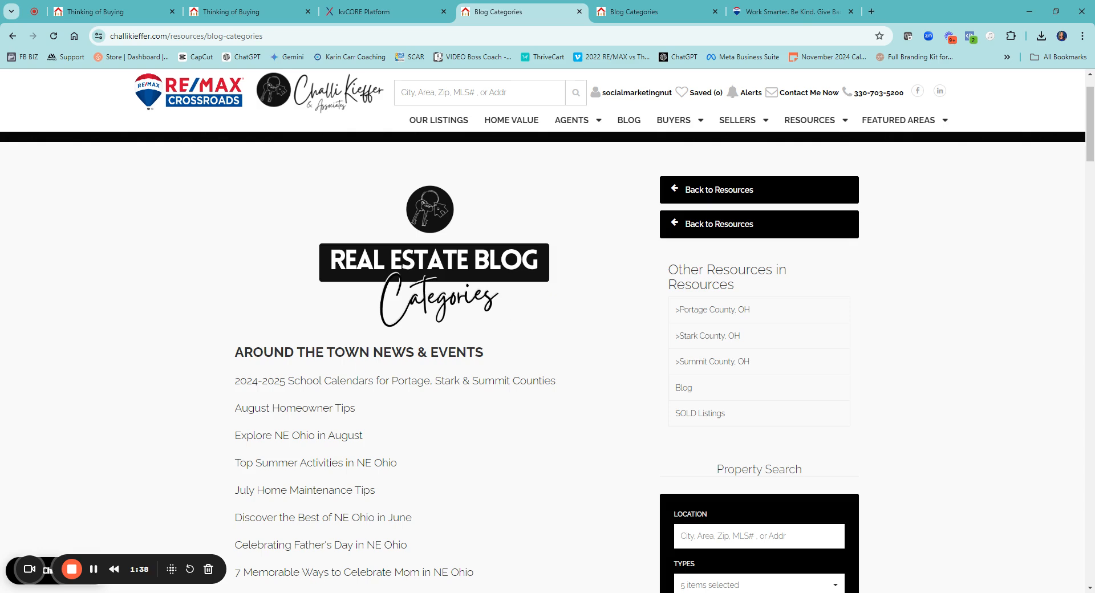
pyautogui.scroll(-6, 316, 216)
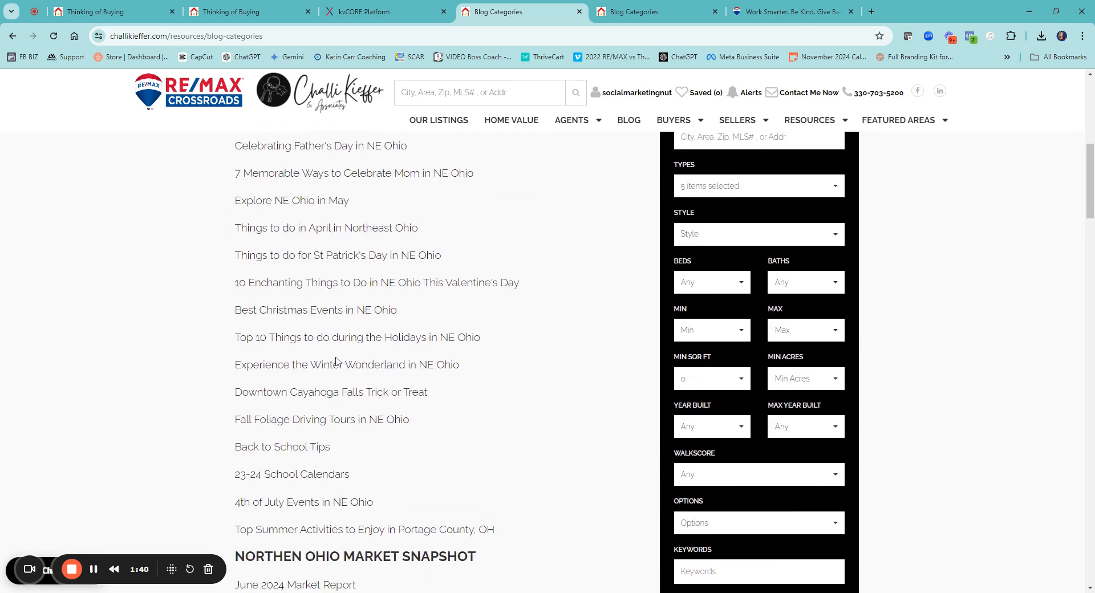
pyautogui.scroll(-10, 317, 215)
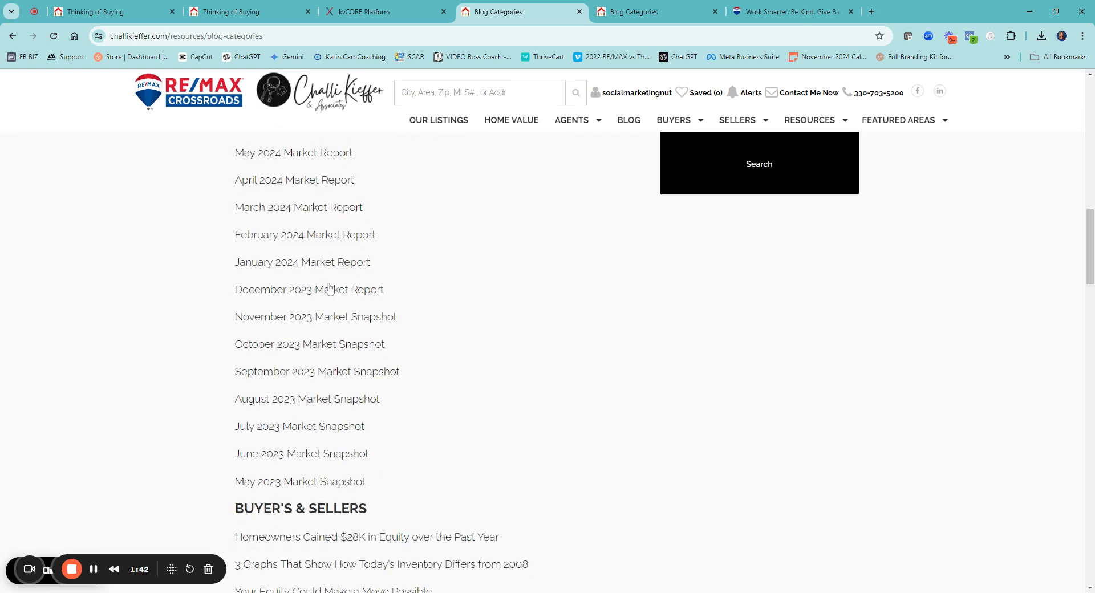
pyautogui.scroll(-7, 323, 336)
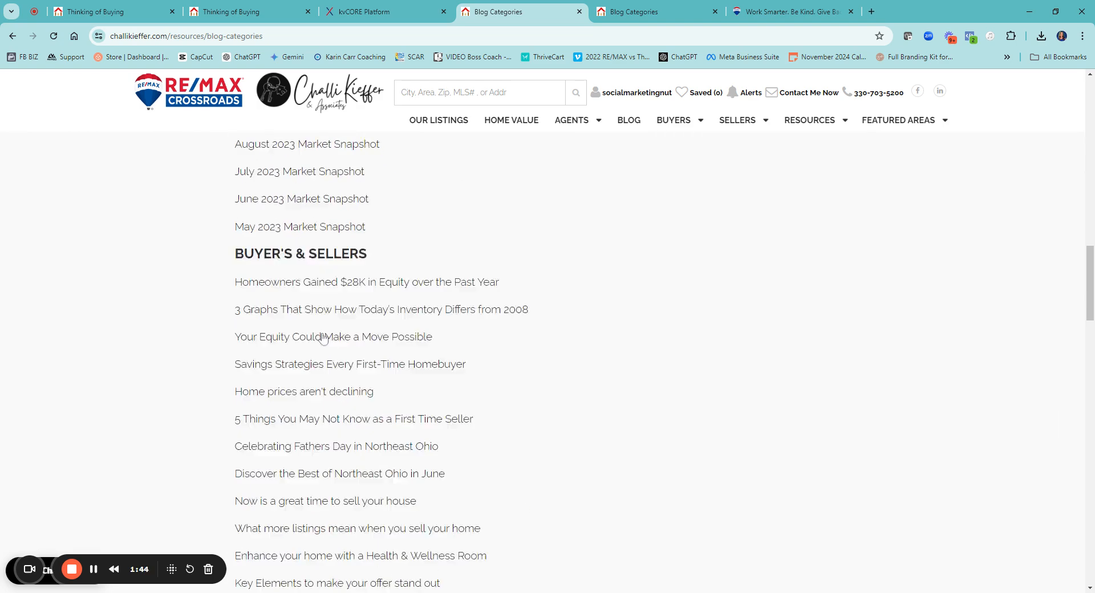
pyautogui.scroll(-12, 331, 379)
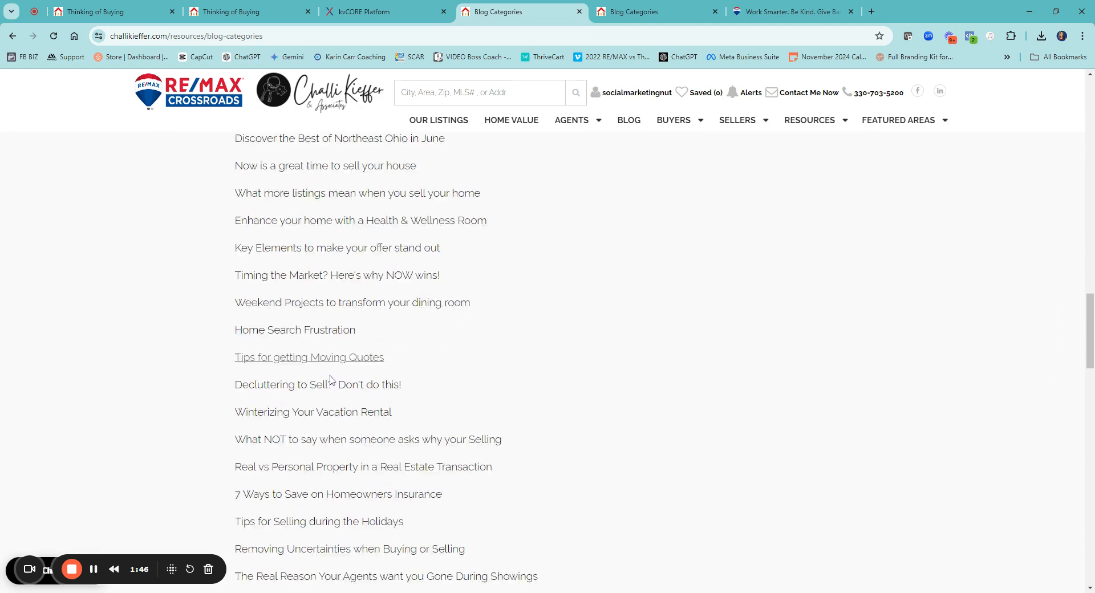
pyautogui.scroll(-6, 330, 380)
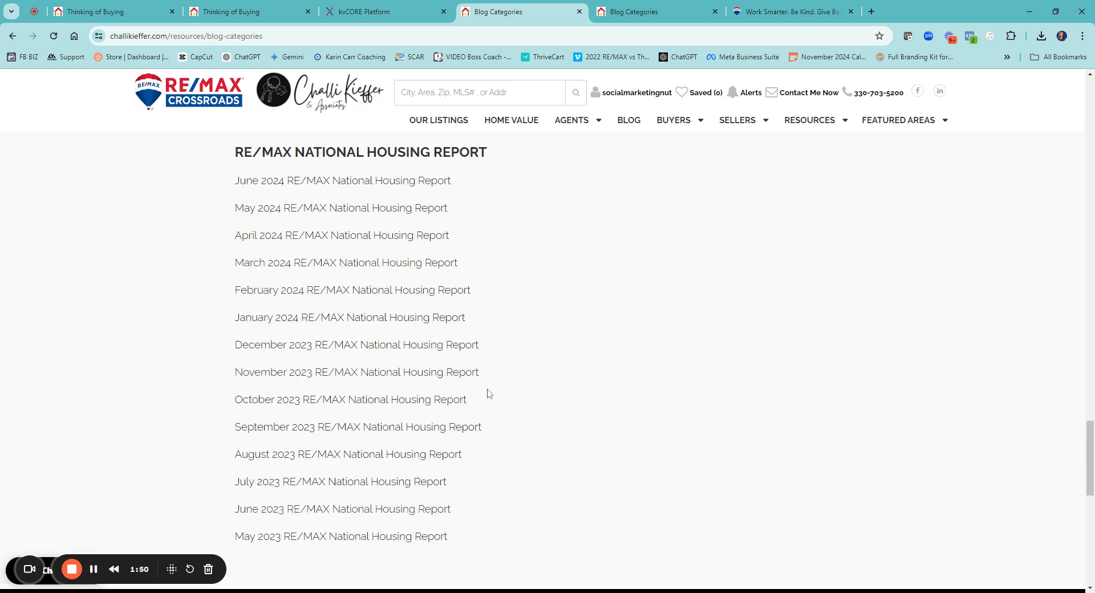
pyautogui.scroll(20, 487, 392)
pyautogui.scroll(20, 488, 392)
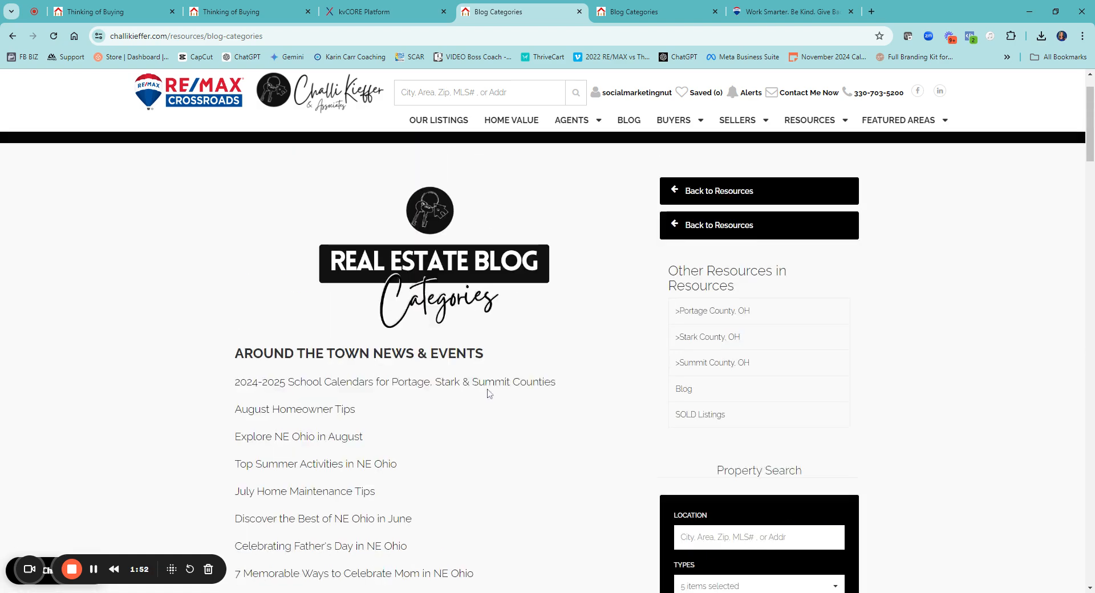
# Examine the custom full-width Blog Categories page, including its section banners, bulleted links and the contact form below them
pyautogui.click(662, 11)
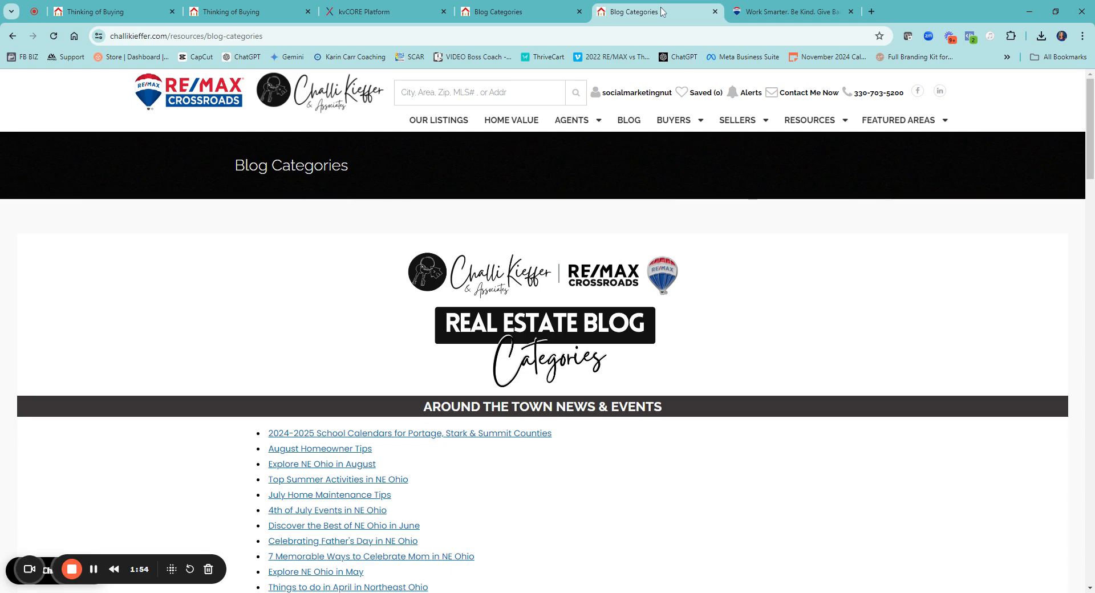
pyautogui.scroll(-1, 571, 320)
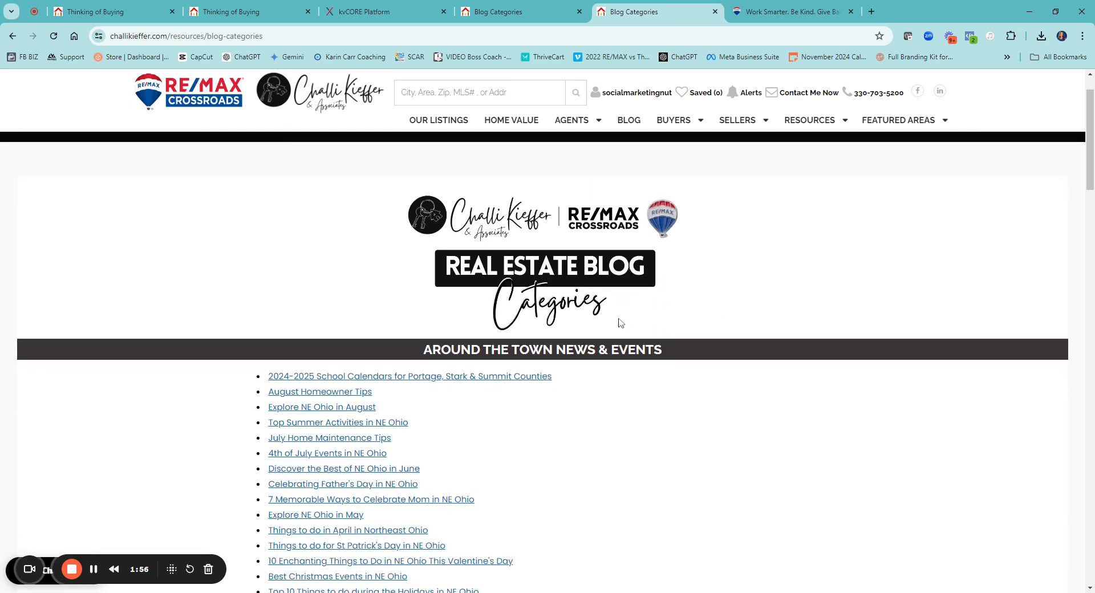
pyautogui.scroll(-2, 666, 242)
pyautogui.scroll(-1, 665, 239)
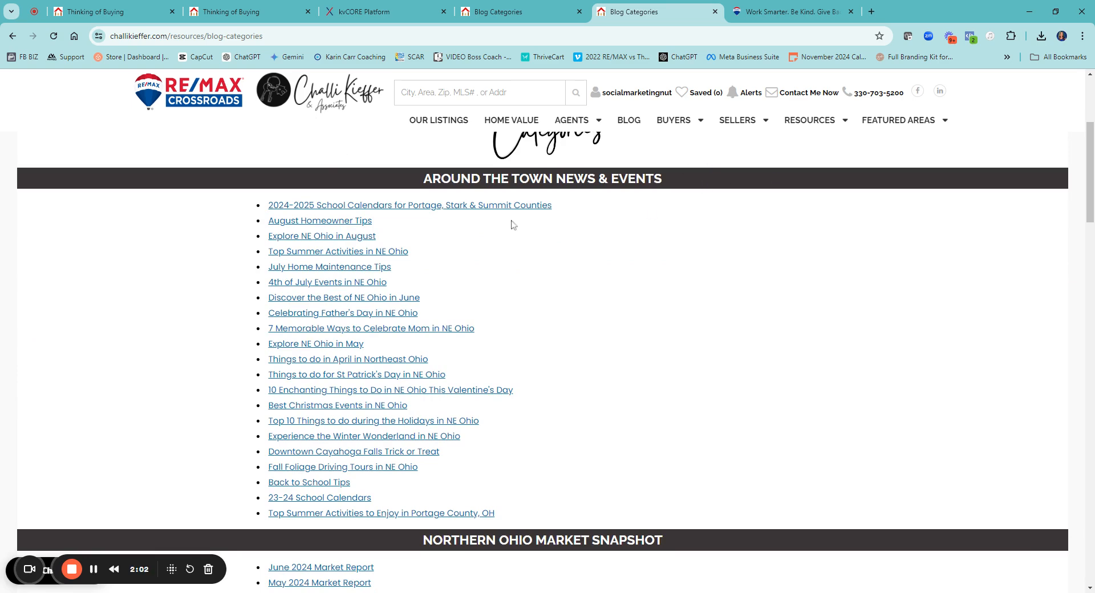
pyautogui.scroll(-1, 323, 423)
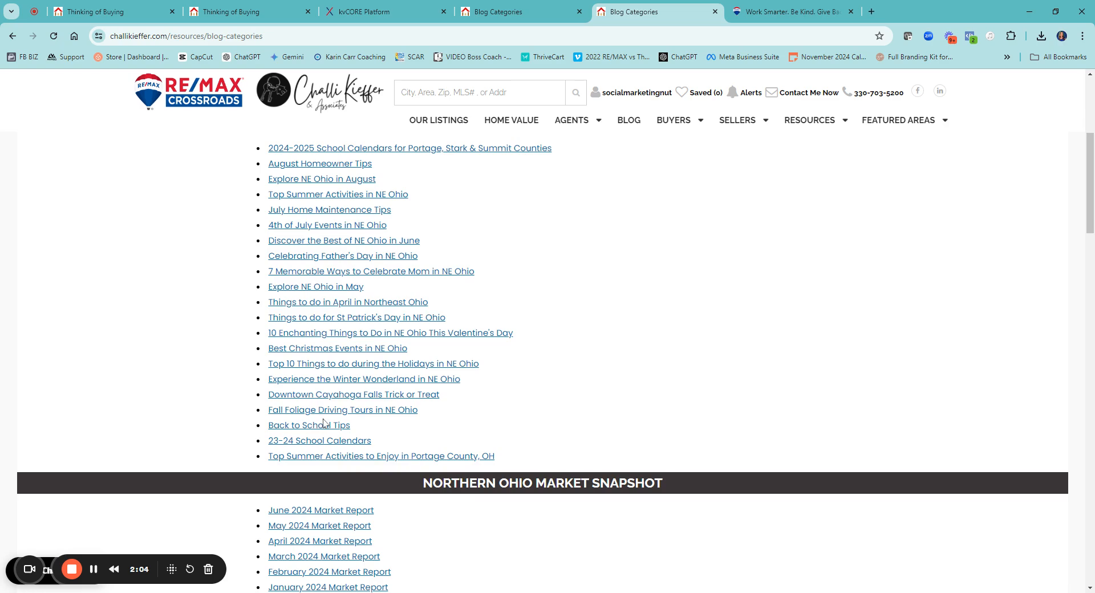
pyautogui.scroll(-8, 324, 423)
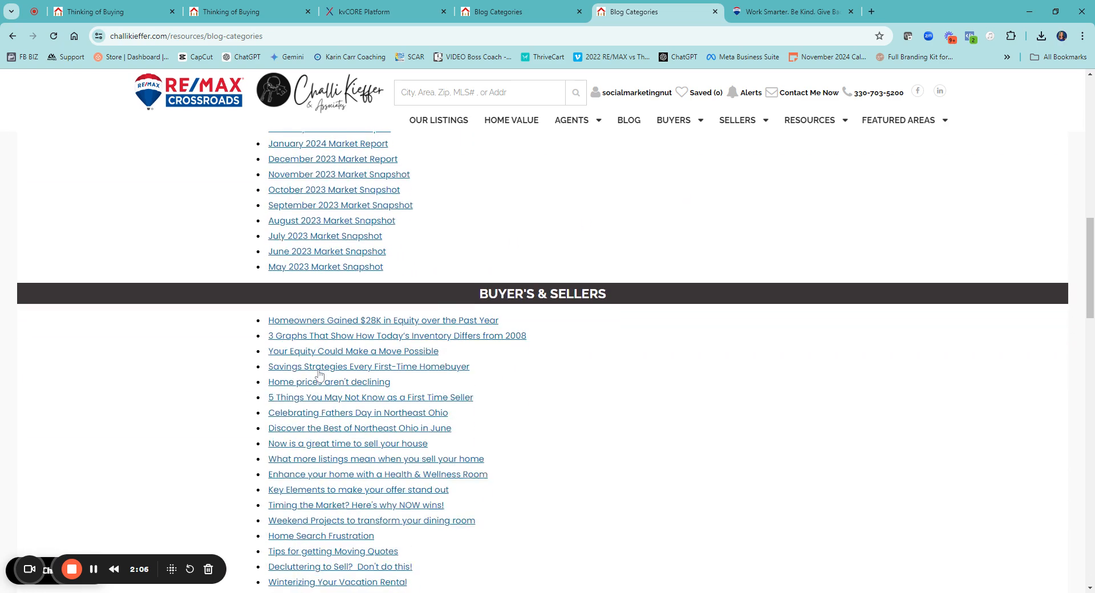
pyautogui.scroll(-11, 607, 318)
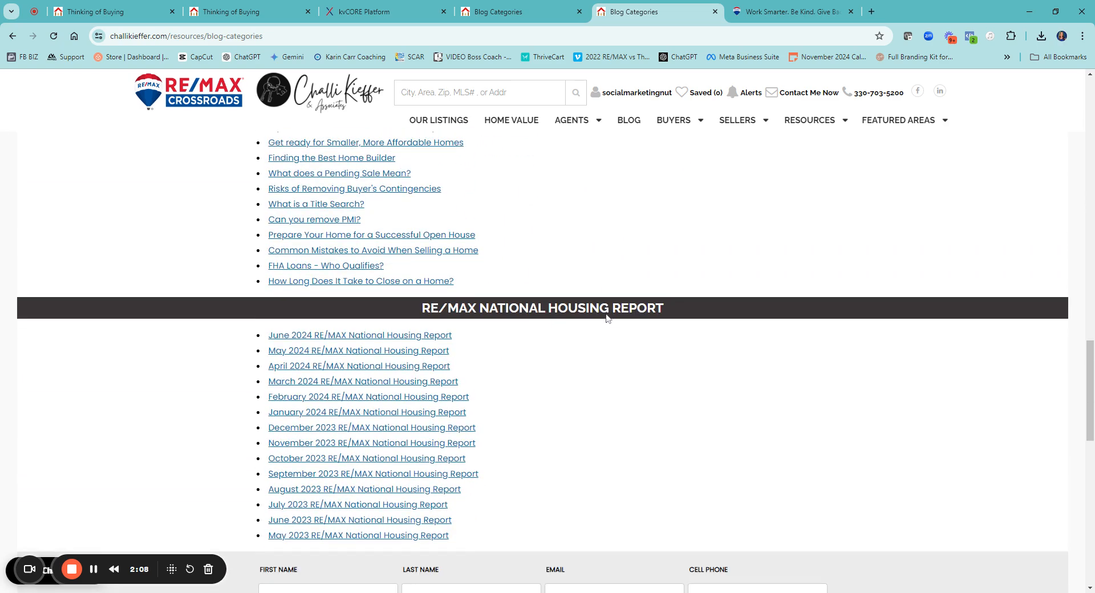
pyautogui.scroll(-5, 607, 318)
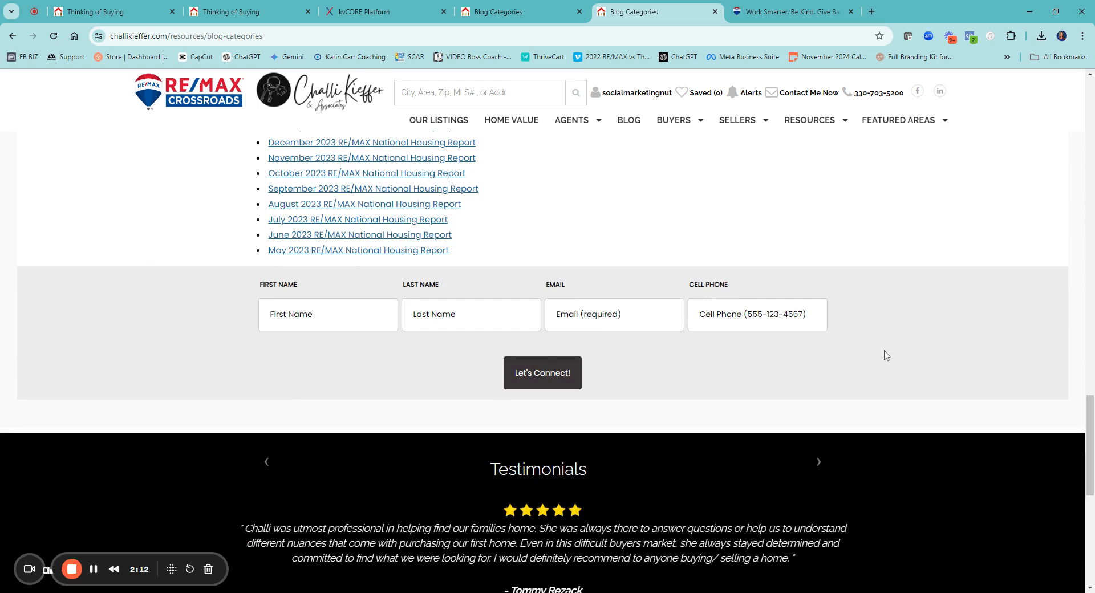
pyautogui.scroll(15, 885, 355)
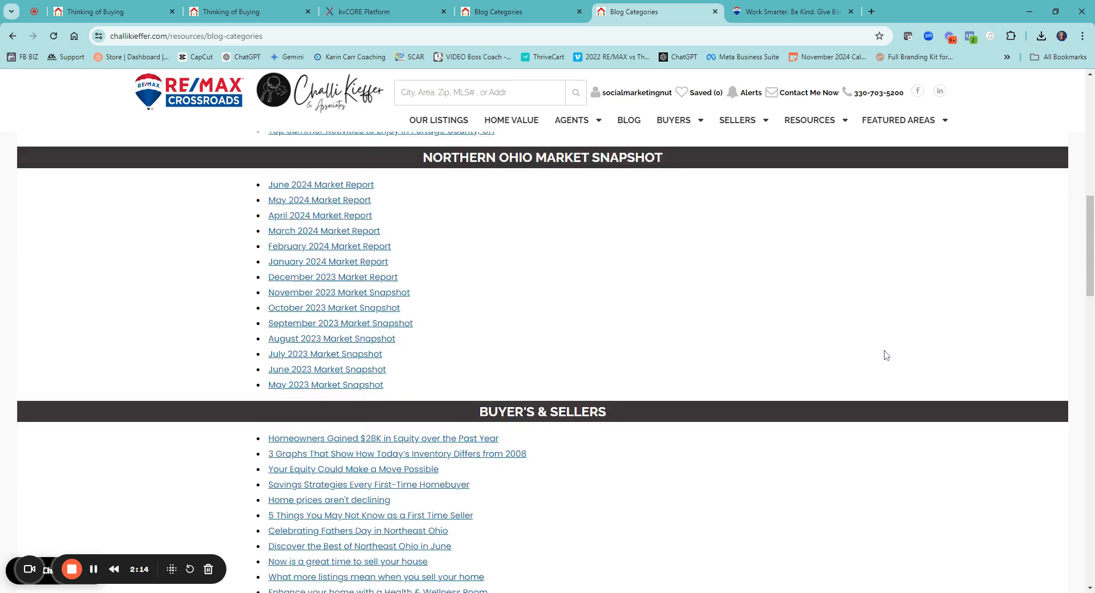
pyautogui.scroll(5, 886, 355)
# Switch to the RE/MAX Elite agent website and open its Sellers Guide page
pyautogui.click(769, 13)
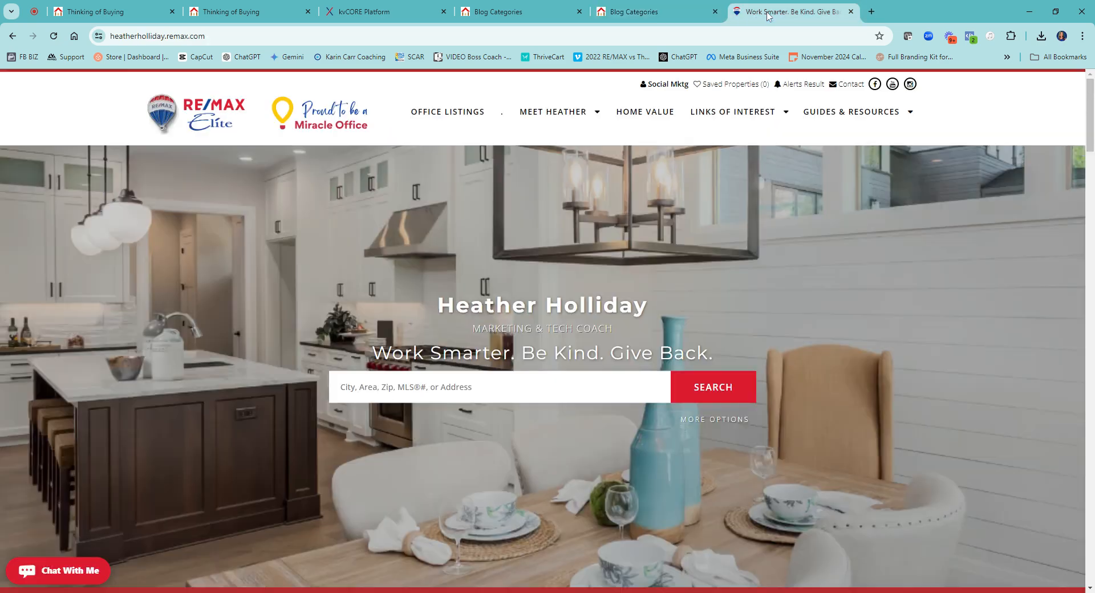
pyautogui.moveTo(853, 112)
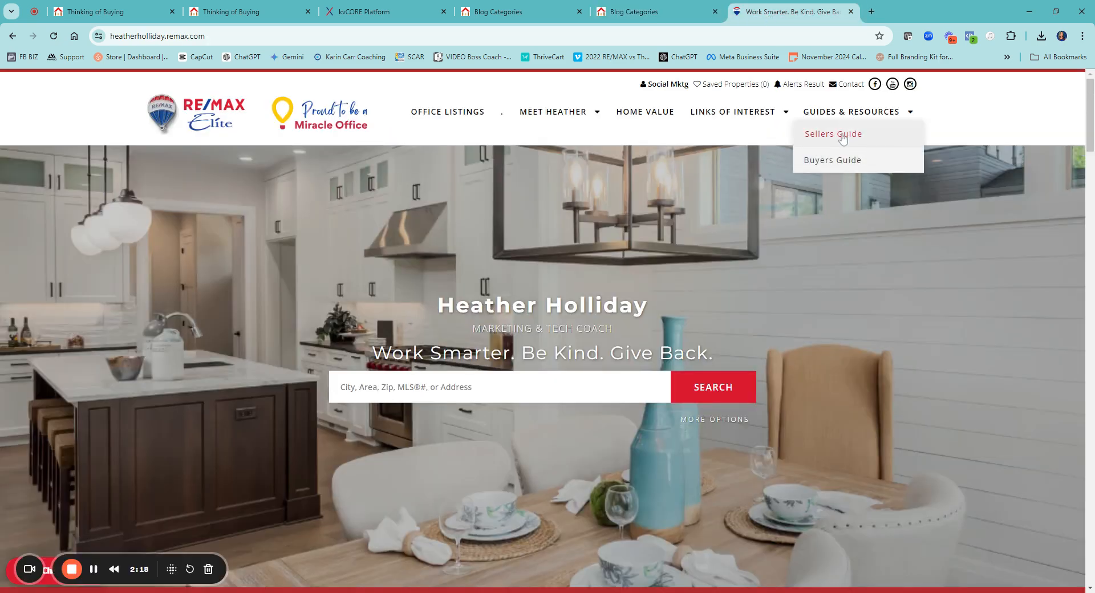
pyautogui.click(843, 140)
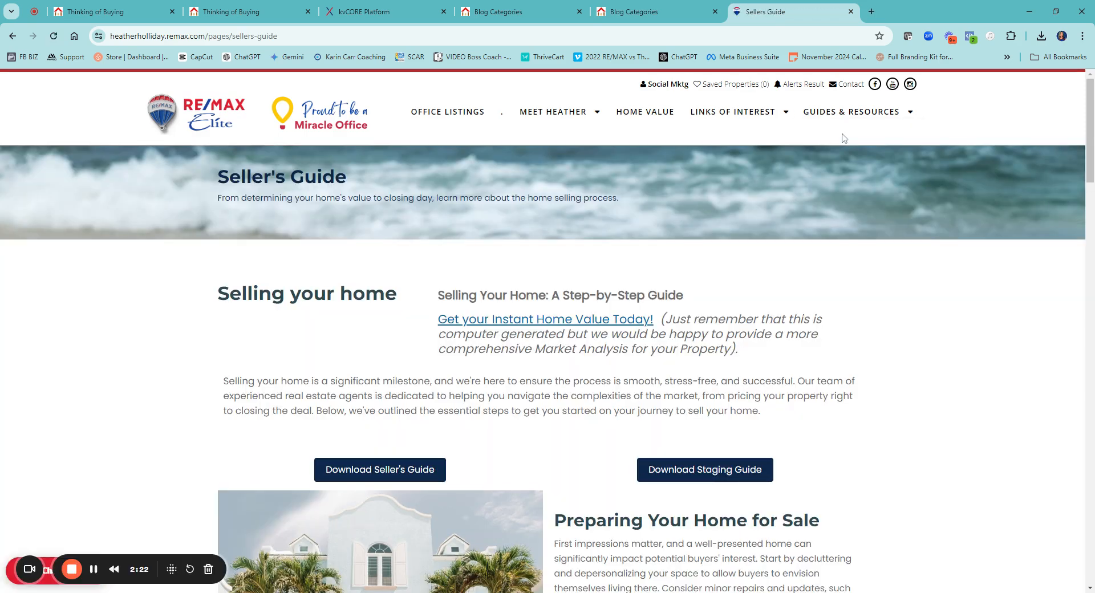
# Review the custom Seller's Guide page, including its guide downloads, alternating image and text sections, embedded videos and contact form
pyautogui.scroll(-2, 720, 285)
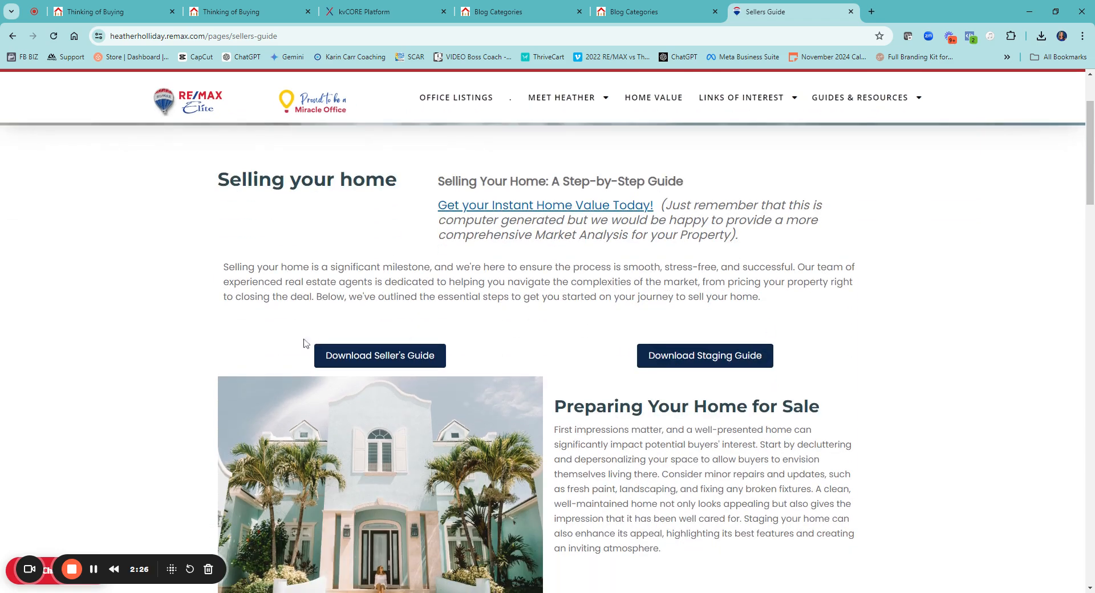
pyautogui.scroll(-2, 663, 256)
pyautogui.scroll(-3, 664, 259)
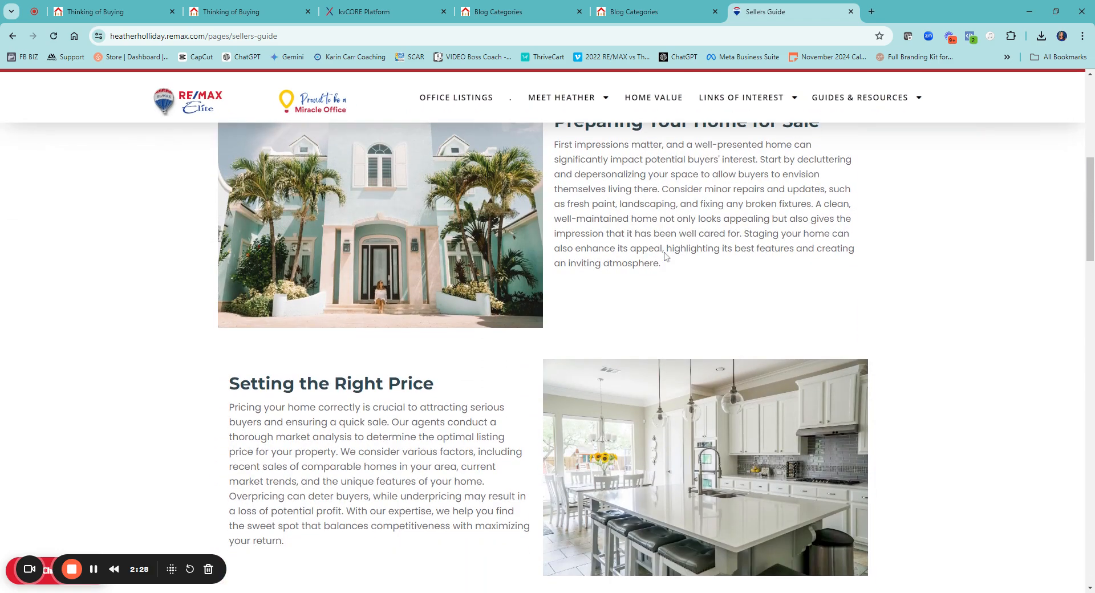
pyautogui.scroll(-1, 558, 311)
pyautogui.scroll(4, 523, 299)
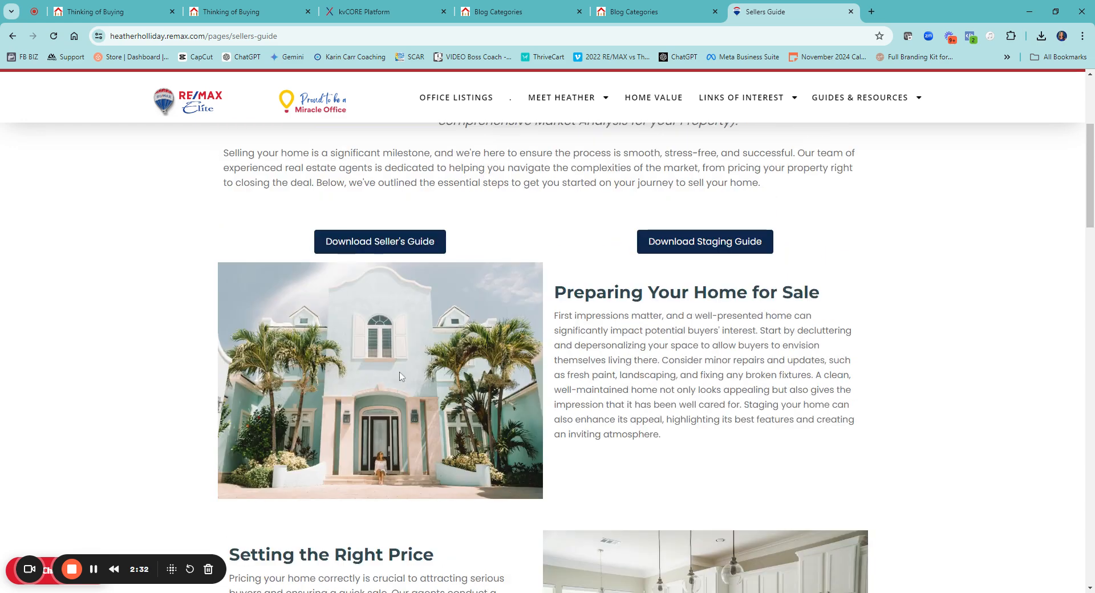
pyautogui.scroll(-3, 401, 376)
pyautogui.scroll(-2, 575, 401)
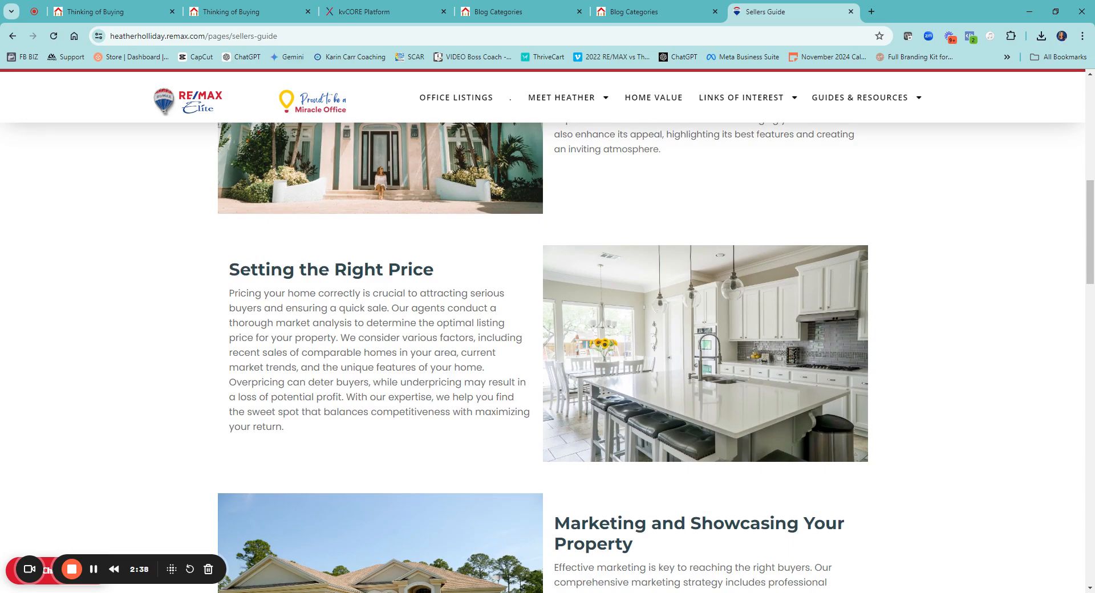
pyautogui.scroll(-4, 236, 345)
pyautogui.scroll(-7, 416, 422)
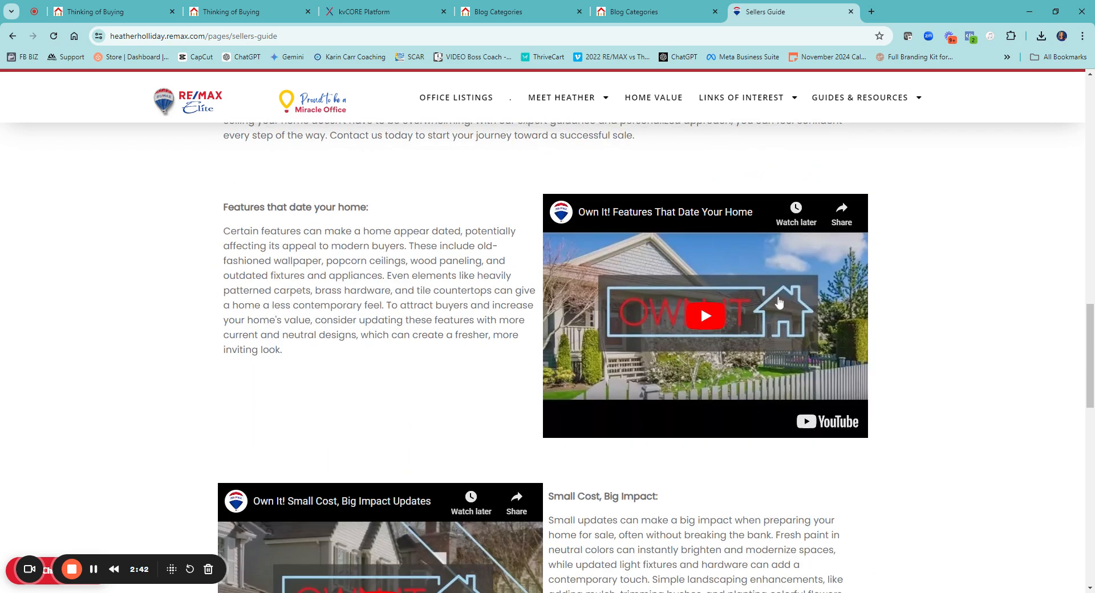
pyautogui.scroll(-4, 779, 303)
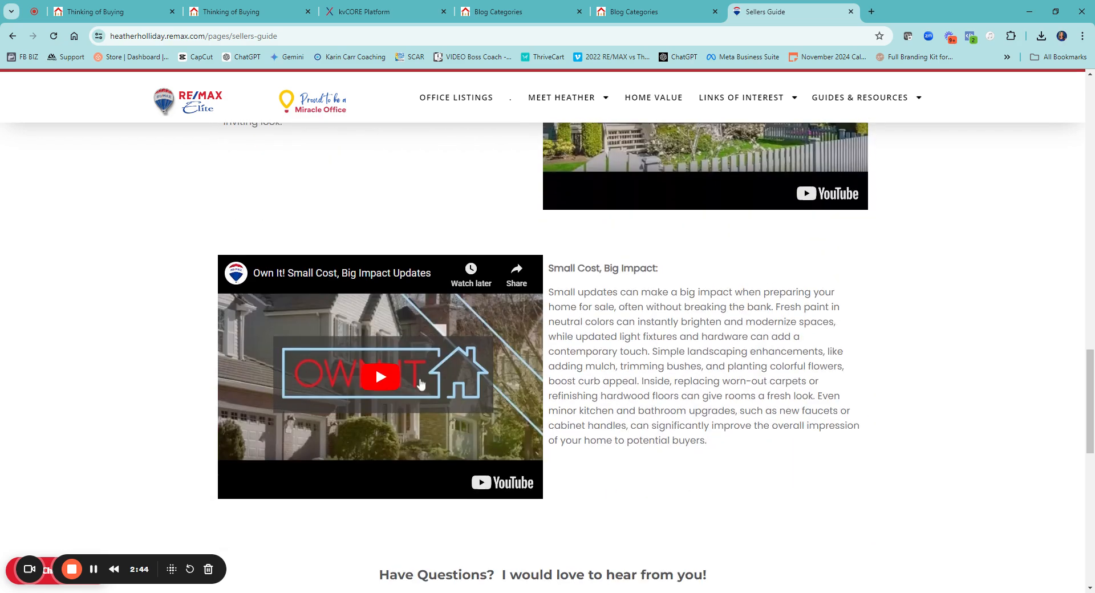
pyautogui.scroll(-5, 421, 384)
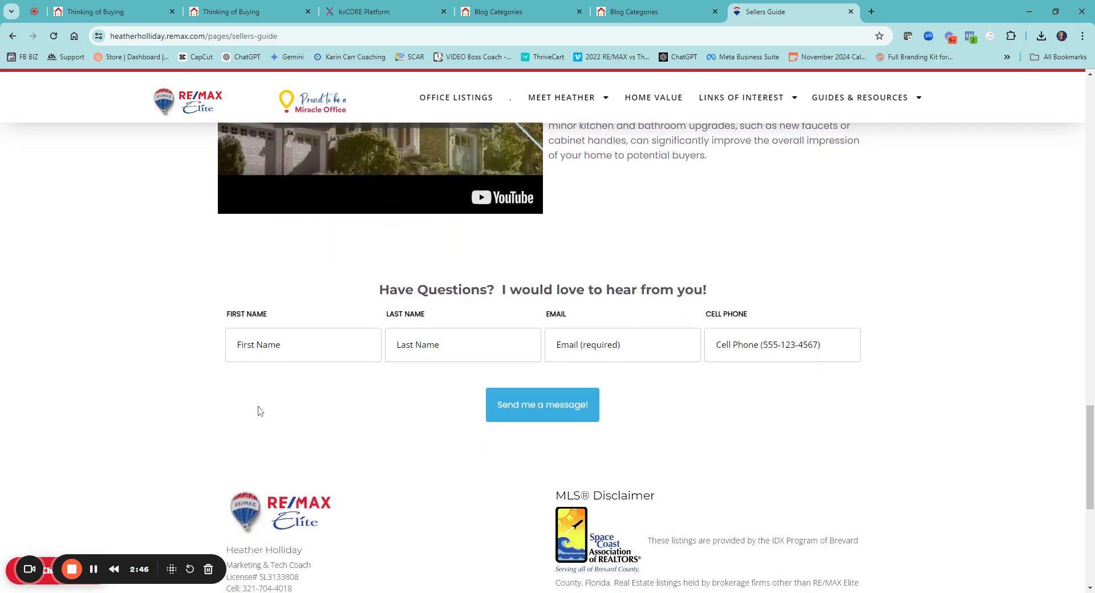
pyautogui.scroll(16, 627, 301)
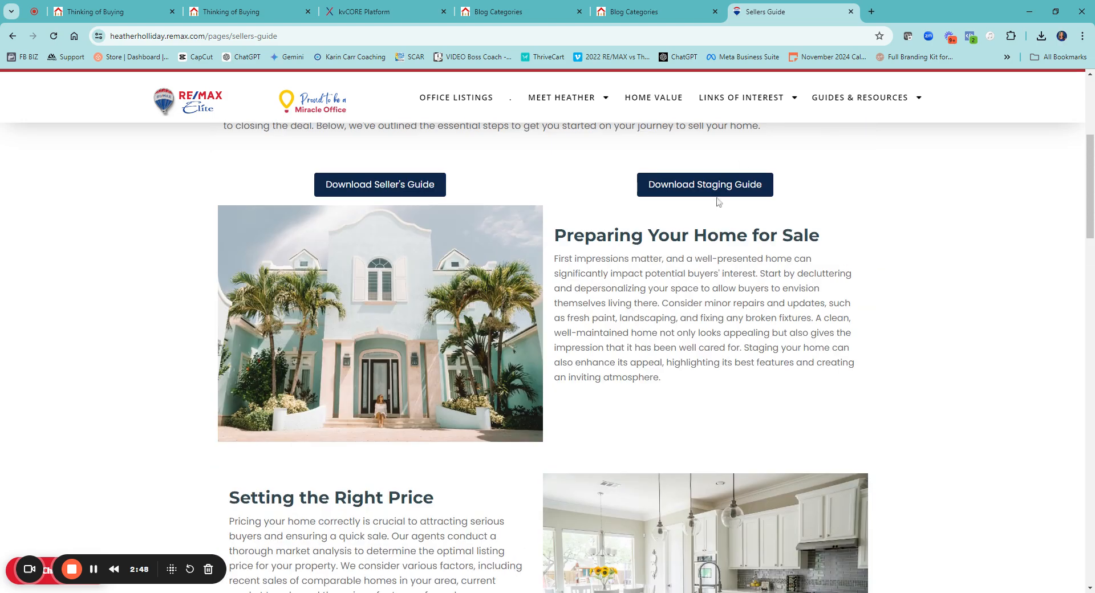
# Open the Buyers Guide page and examine its home search bar, Unstoppable Starts Here section, Find an Agent link and guide download
pyautogui.moveTo(839, 98)
pyautogui.click(830, 147)
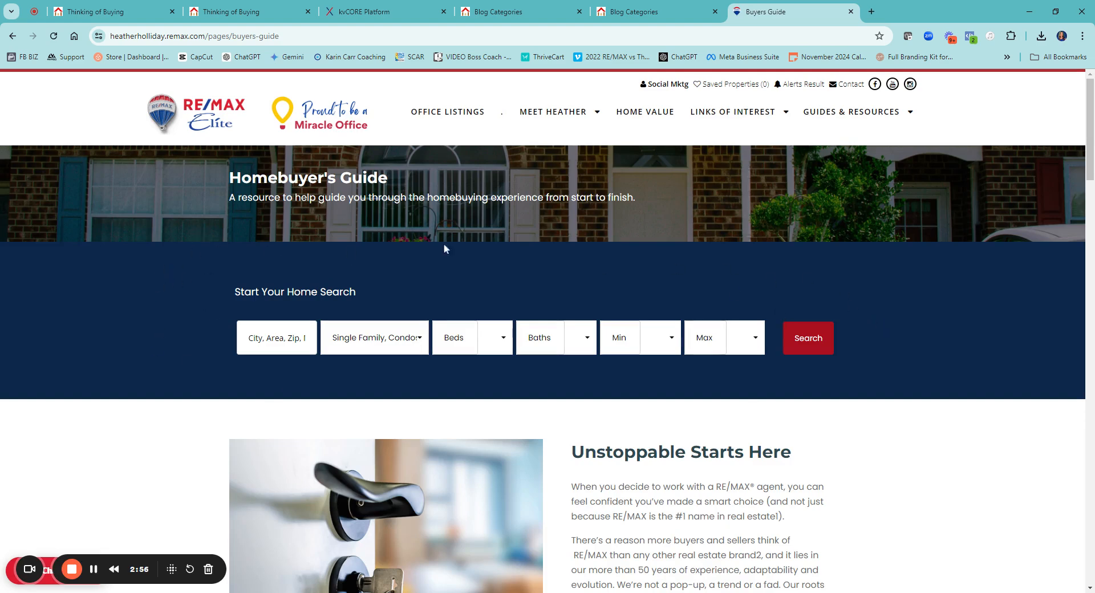
pyautogui.scroll(-1, 286, 215)
pyautogui.scroll(-5, 645, 354)
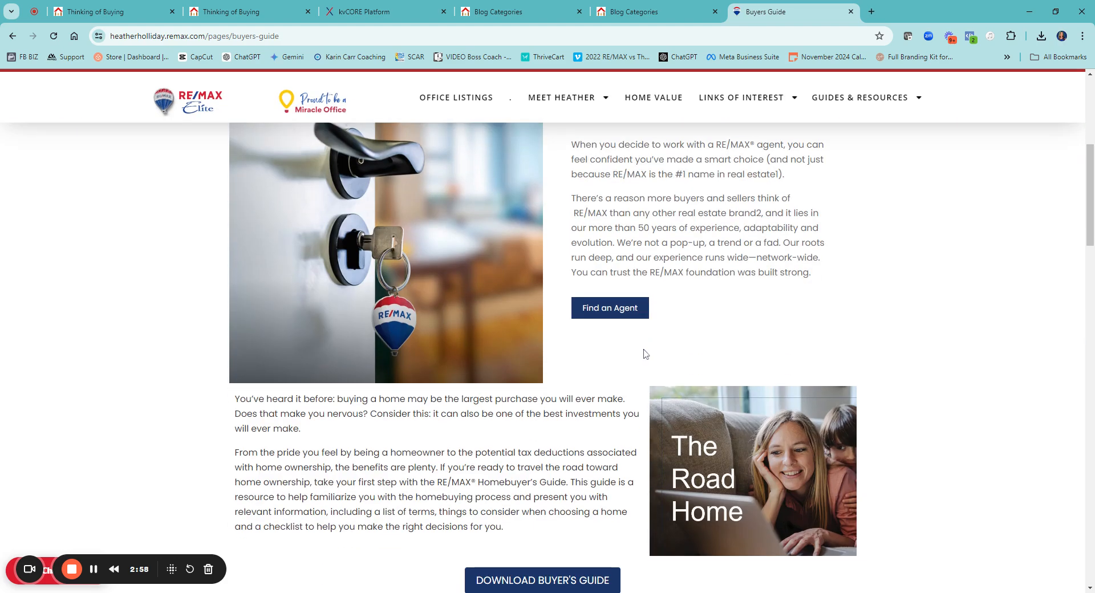
pyautogui.scroll(2, 656, 325)
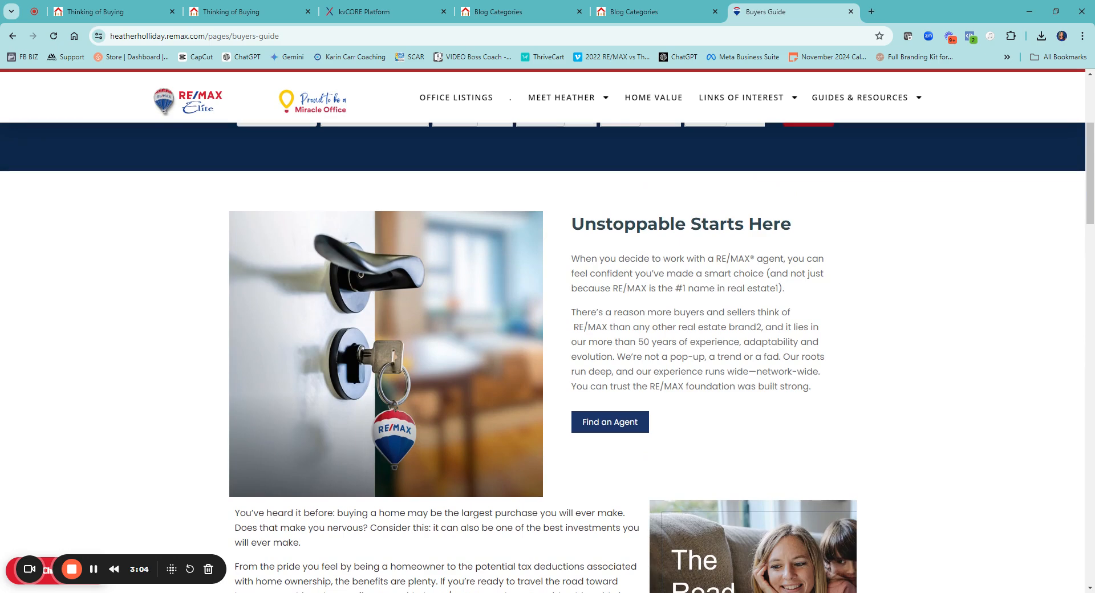
pyautogui.scroll(-2, 616, 316)
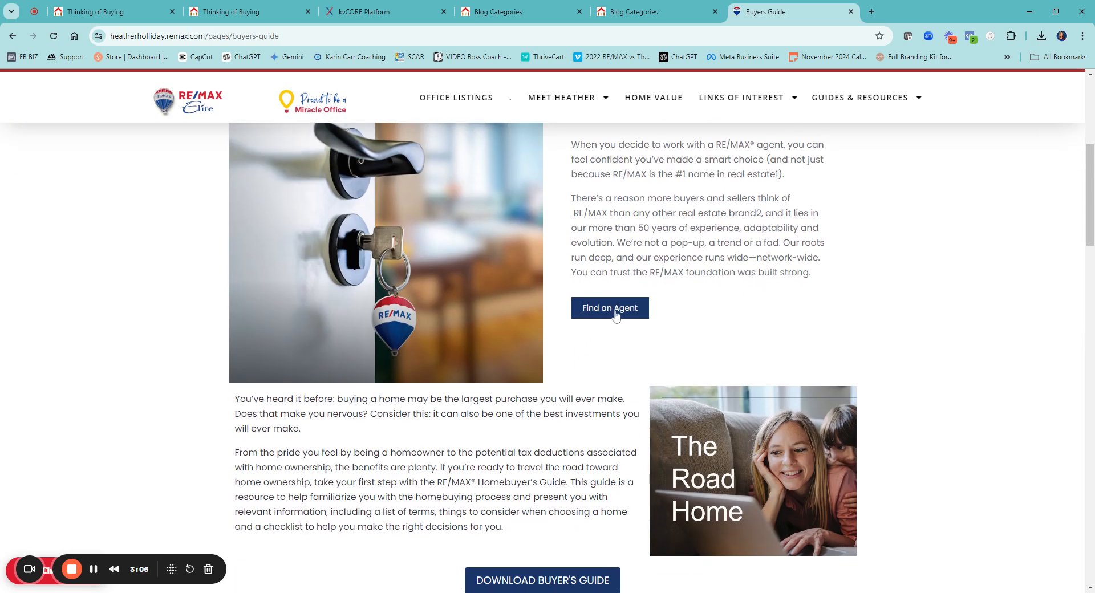
pyautogui.scroll(-1, 616, 316)
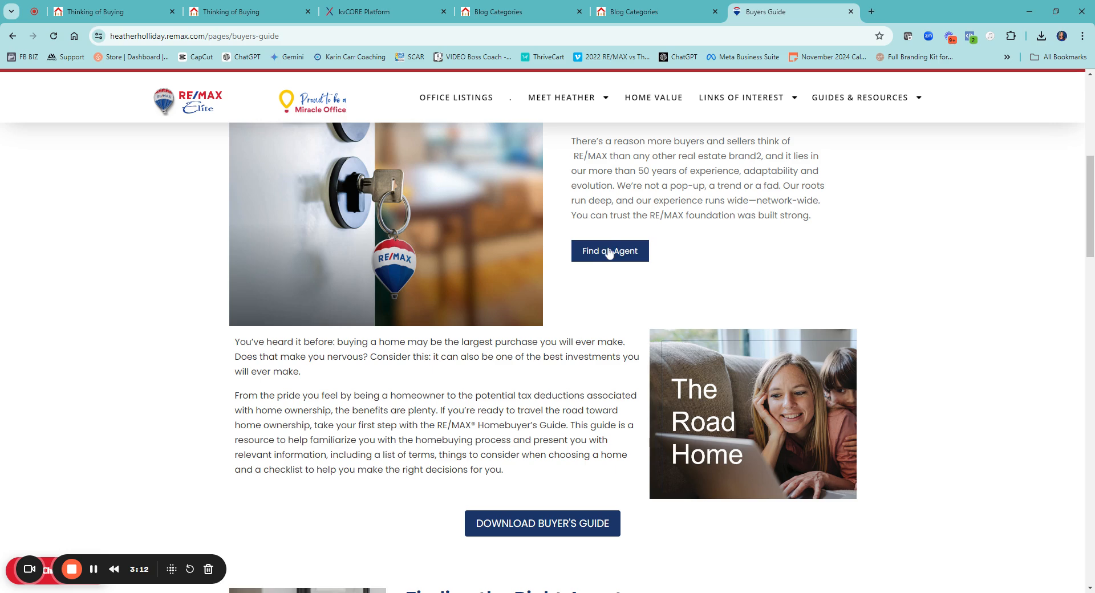
pyautogui.scroll(-4, 610, 253)
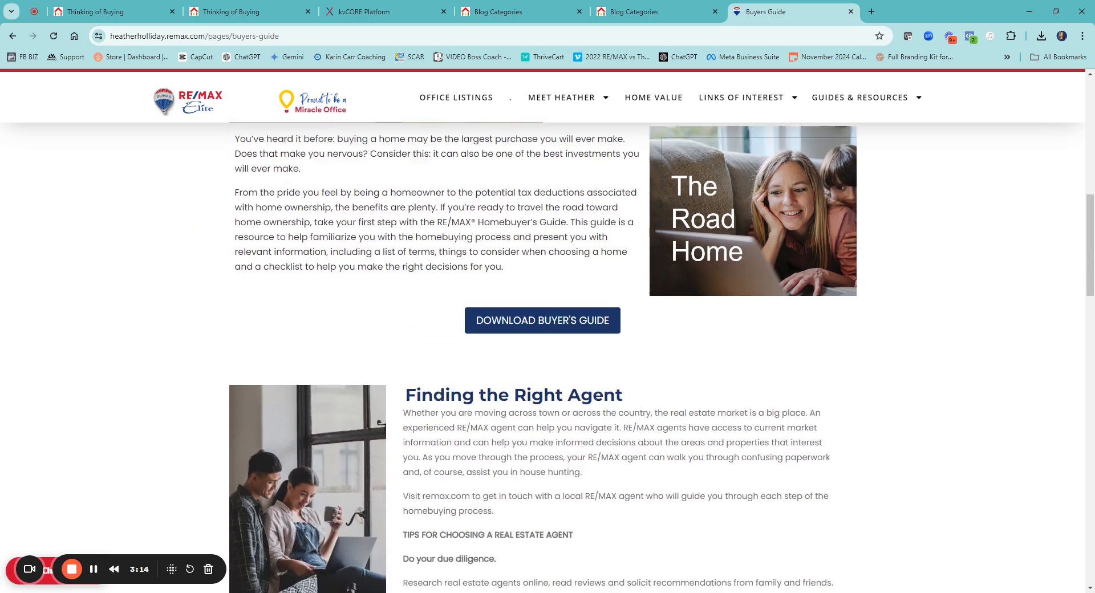
# Review the rest of the Buyers Guide page, from Finding the Right Agent through the home buying steps to the contact form
pyautogui.scroll(-3, 546, 330)
pyautogui.scroll(-2, 546, 330)
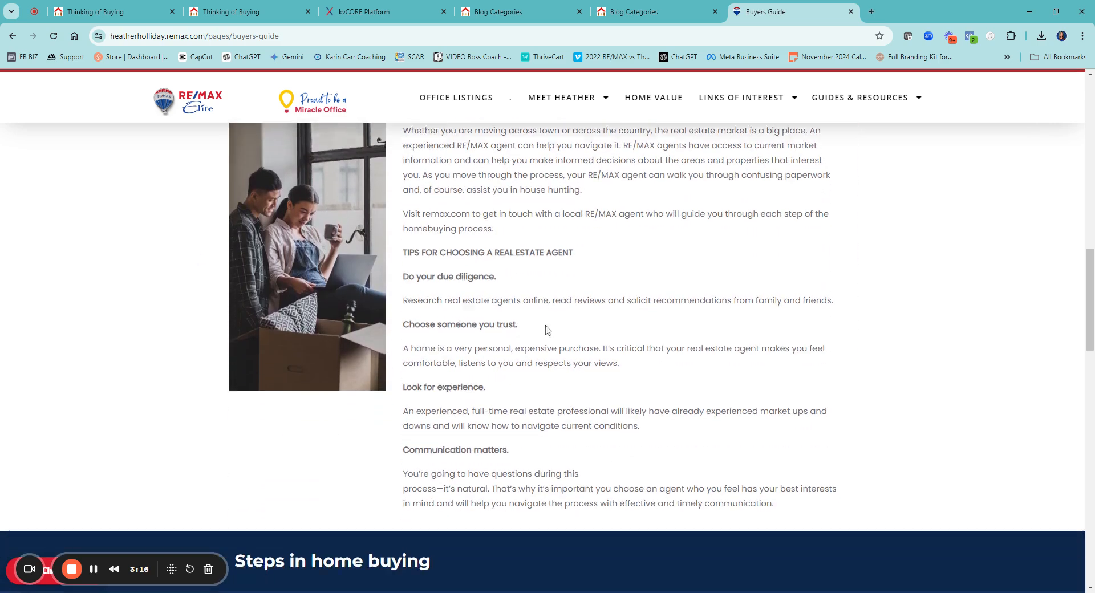
pyautogui.scroll(-9, 546, 329)
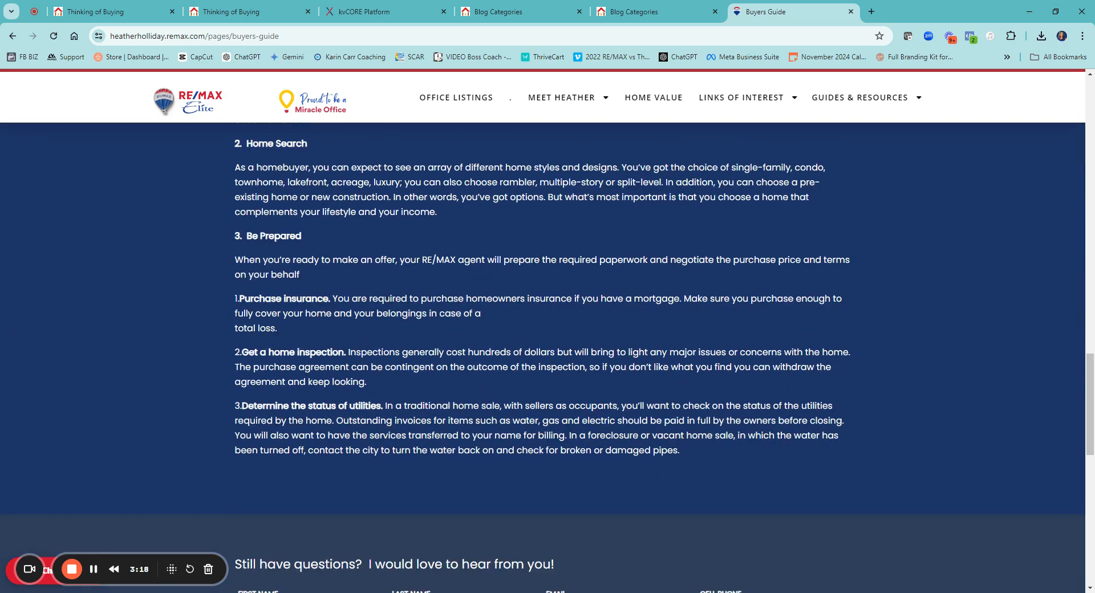
pyautogui.scroll(-3, 500, 299)
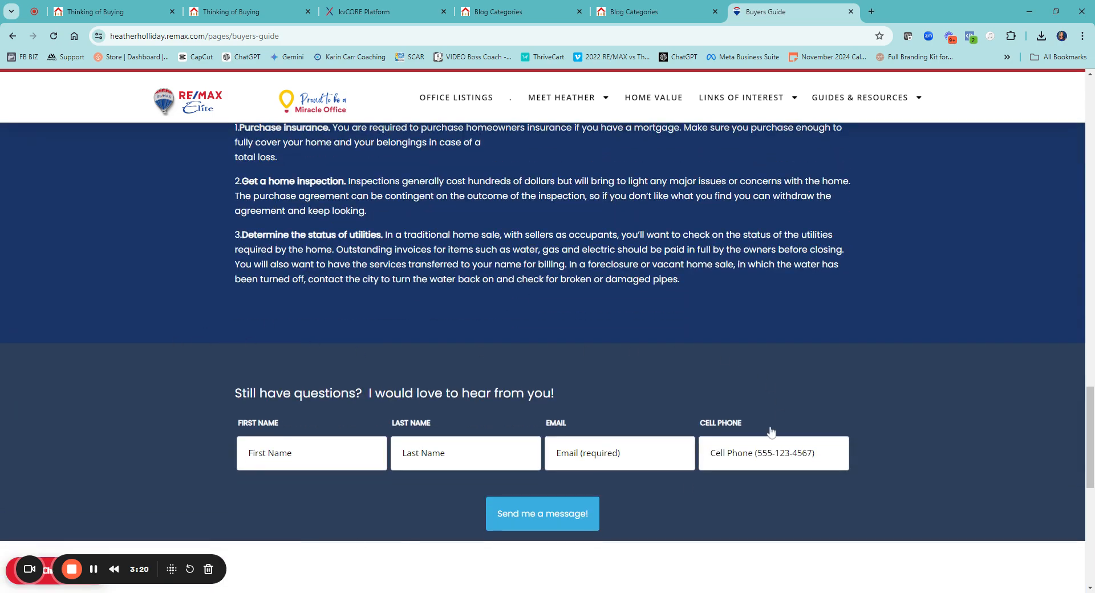
pyautogui.scroll(15, 636, 383)
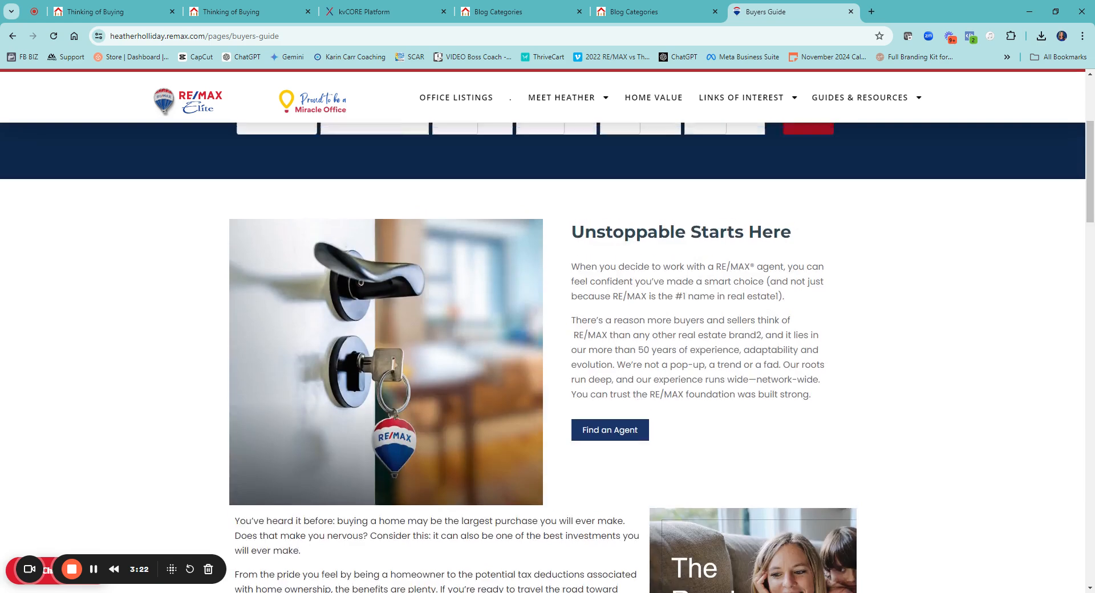
pyautogui.scroll(4, 635, 384)
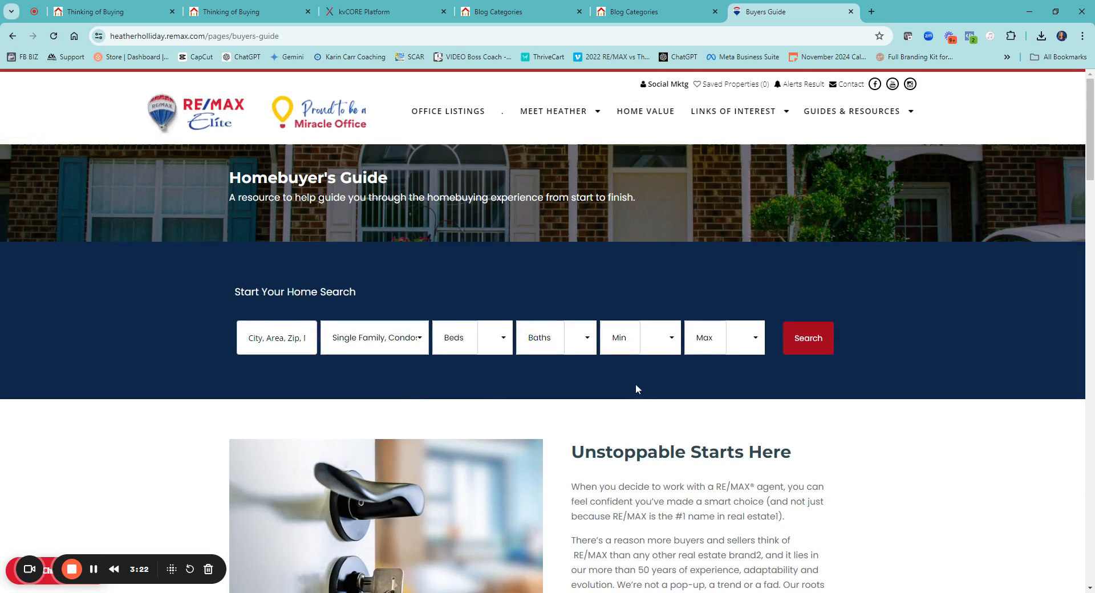
# Switch to the kvCORE Platform and show all page templates in the website's Pages area
pyautogui.click(408, 13)
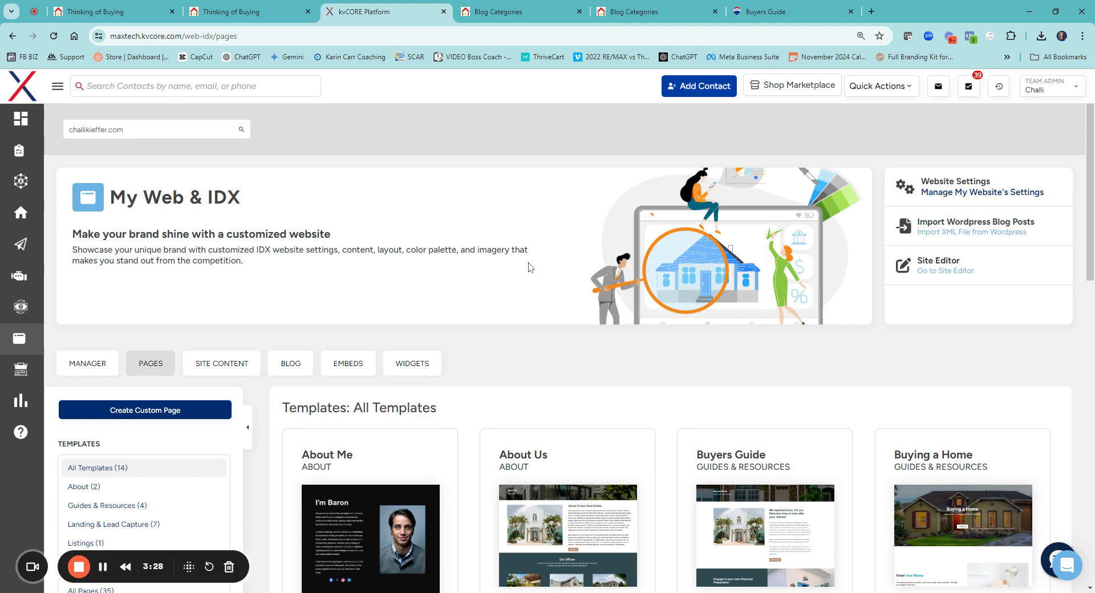
pyautogui.scroll(-2, 528, 267)
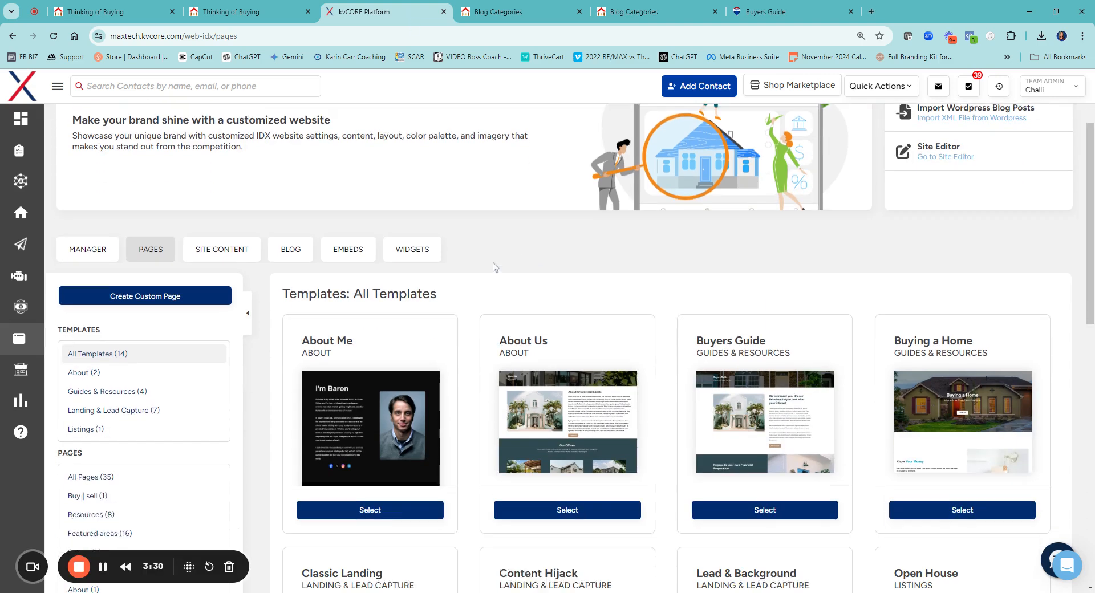
pyautogui.click(242, 258)
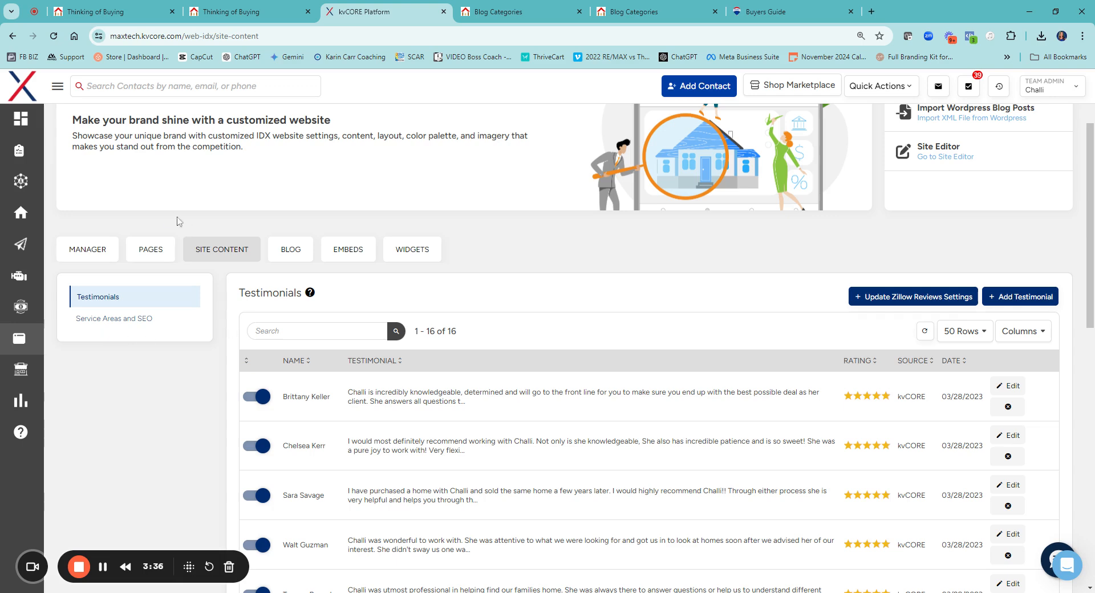
pyautogui.click(149, 257)
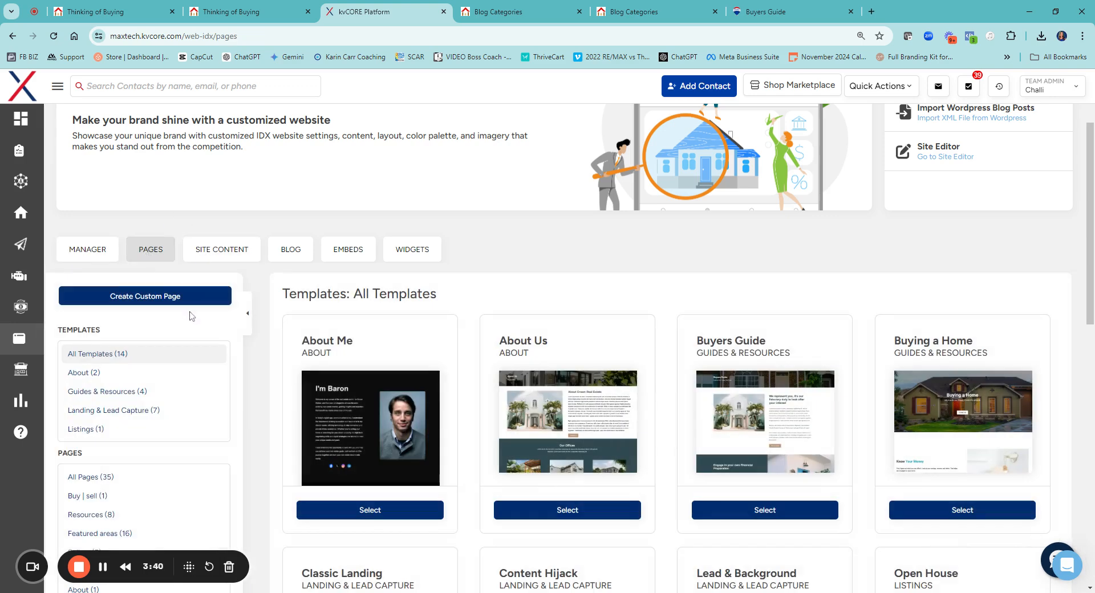
# Open the Classic Landing template from the Landing & Lead Capture templates in the page editor
pyautogui.scroll(-1, 191, 312)
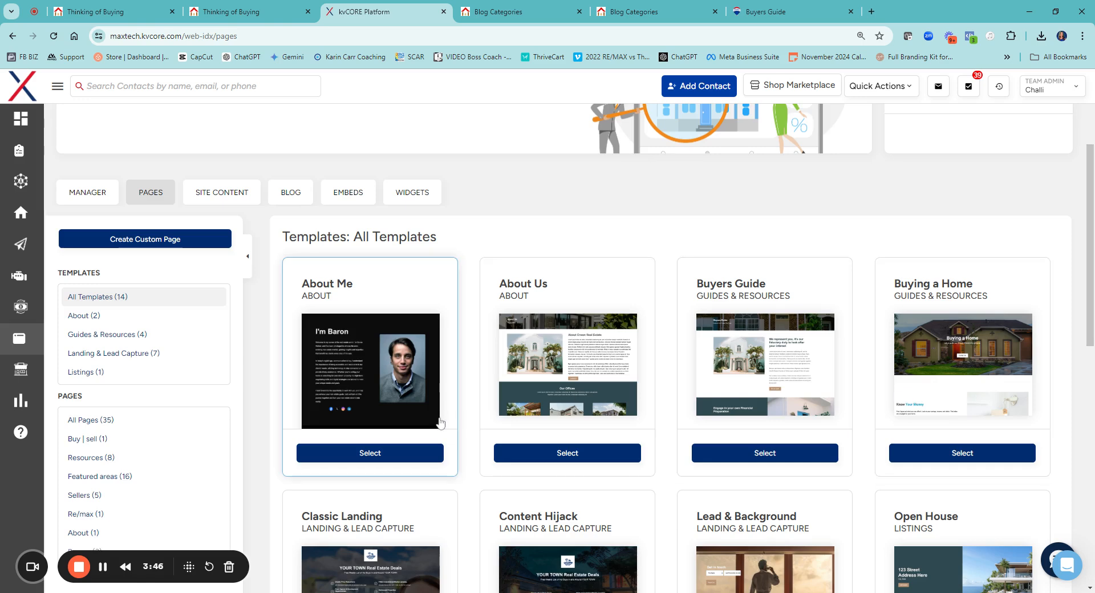
pyautogui.scroll(-3, 365, 411)
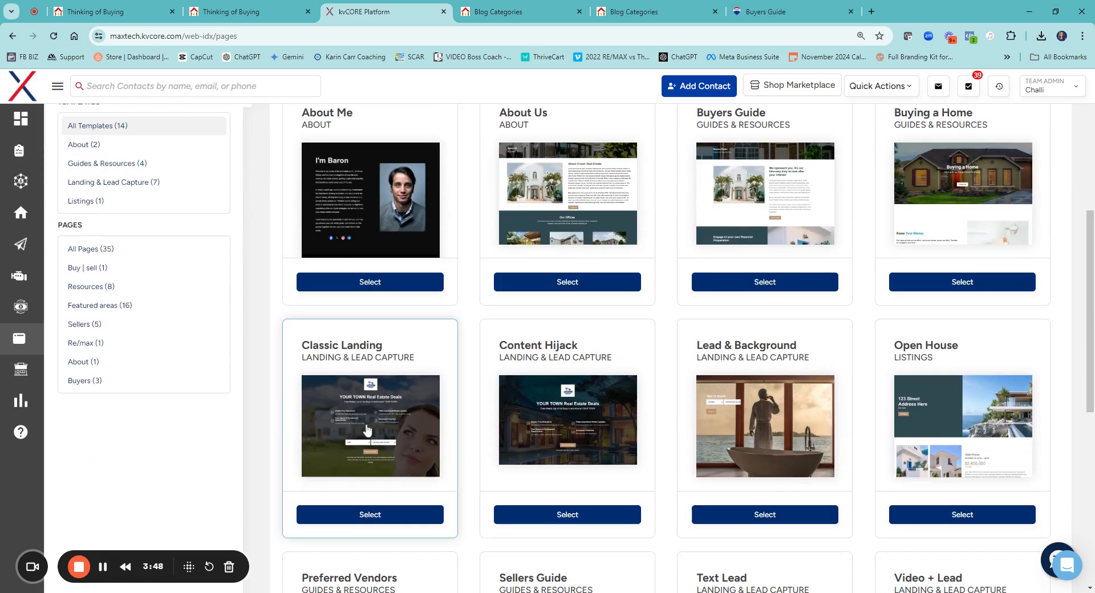
pyautogui.click(405, 436)
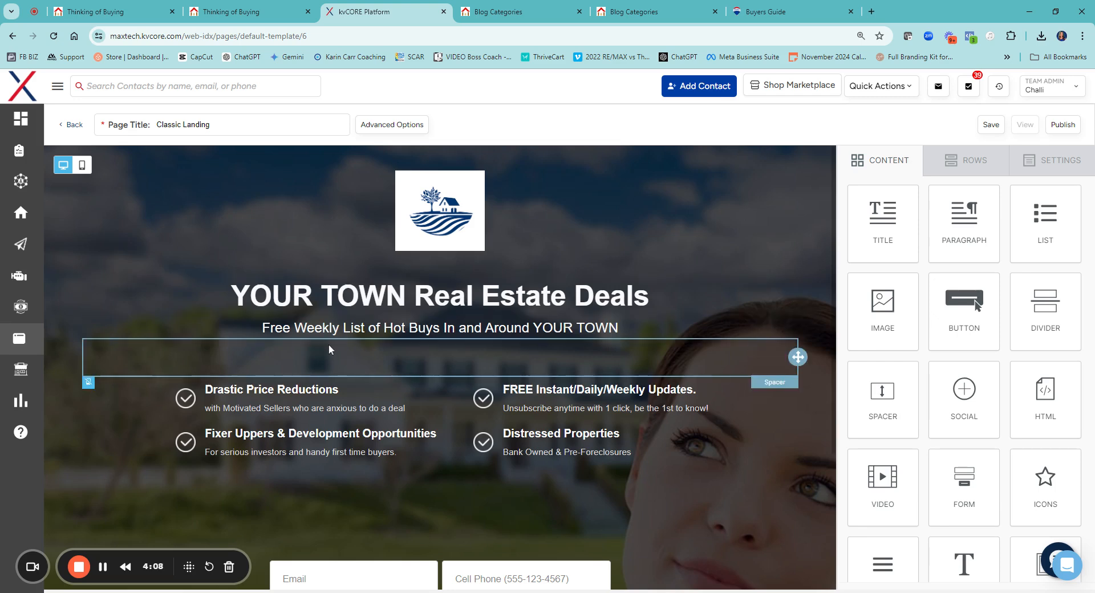
# Examine the Classic Landing layout, the available content blocks and the properties of its email and cell phone form
pyautogui.scroll(-1, 329, 350)
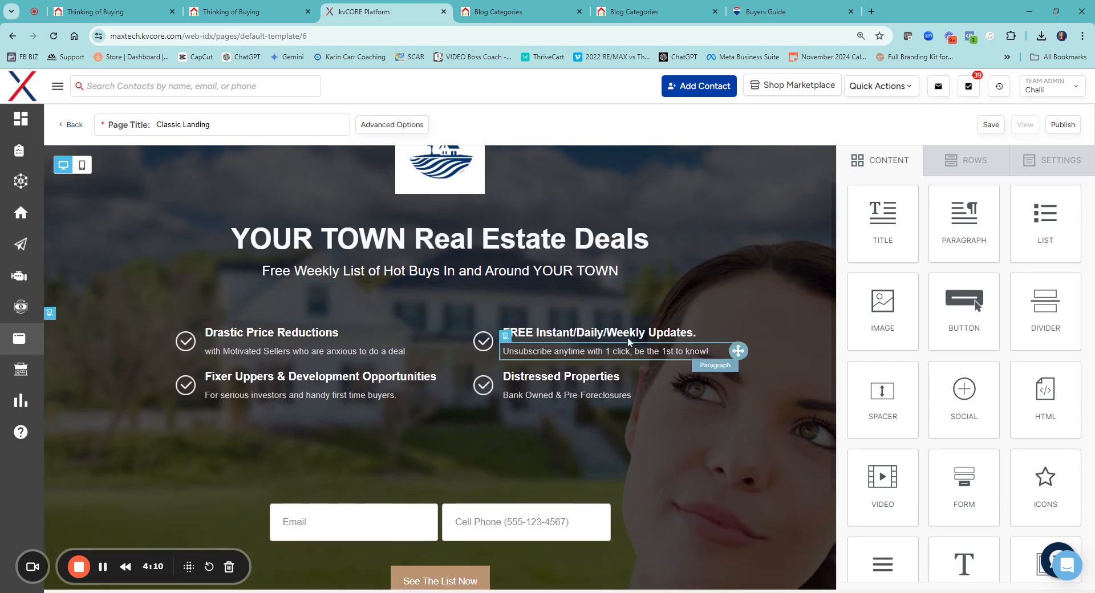
pyautogui.scroll(-1, 861, 513)
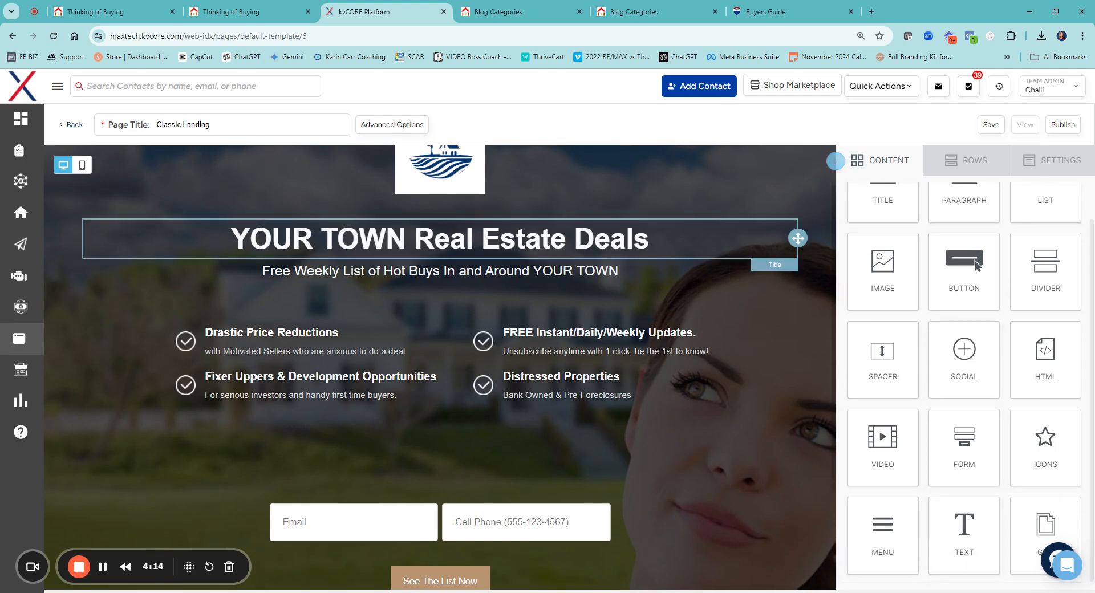
pyautogui.scroll(-2, 416, 448)
pyautogui.click(554, 456)
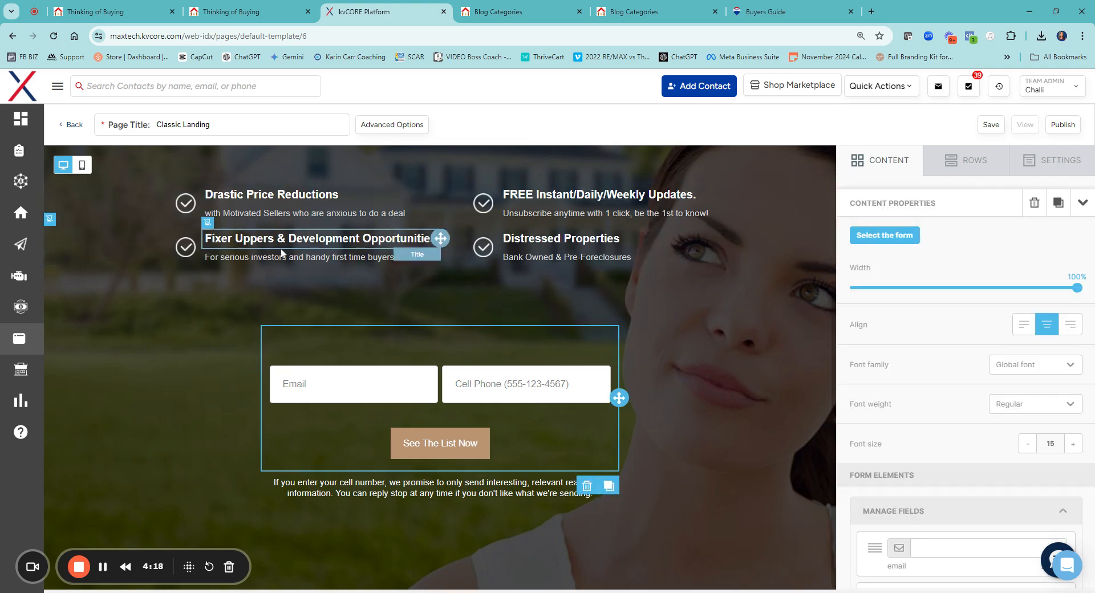
pyautogui.scroll(2, 568, 256)
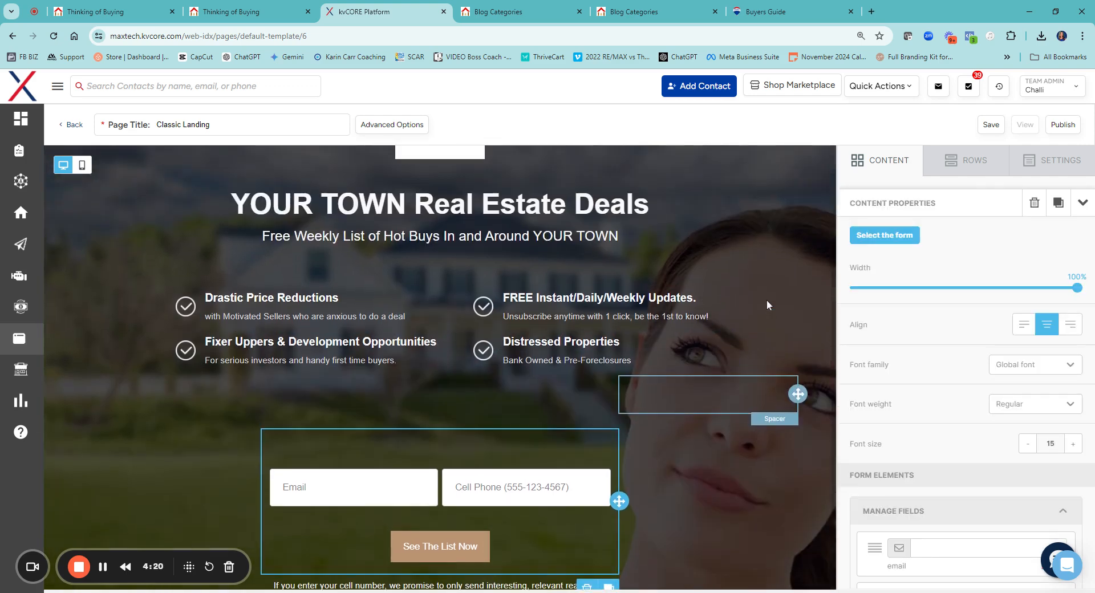
# Browse the empty row layouts available for the page and return to the content blocks
pyautogui.click(961, 159)
pyautogui.scroll(-2, 958, 311)
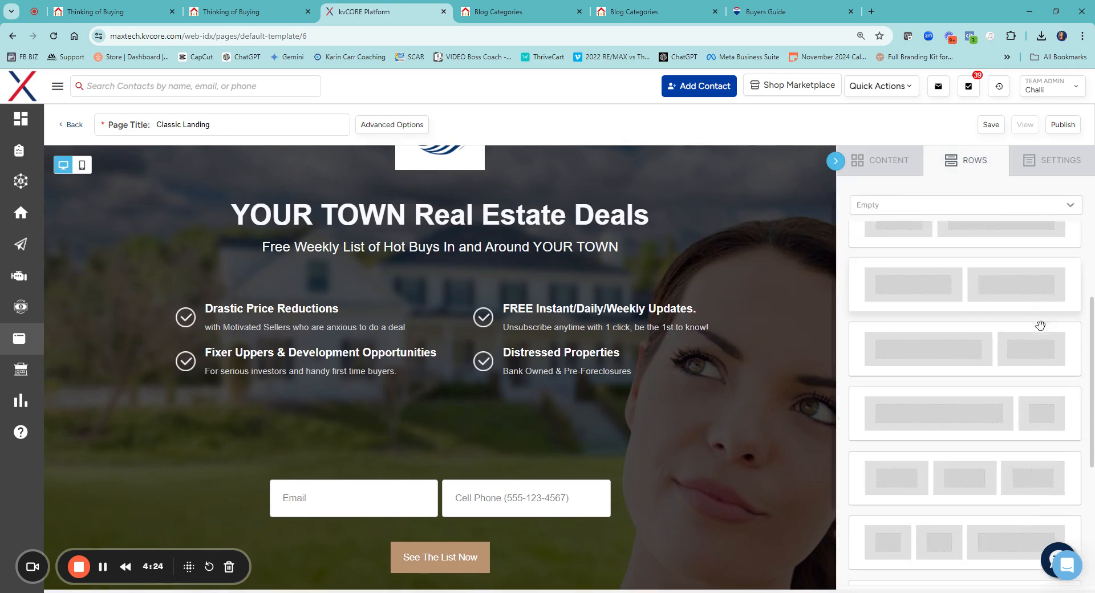
pyautogui.scroll(-5, 1030, 321)
pyautogui.click(908, 155)
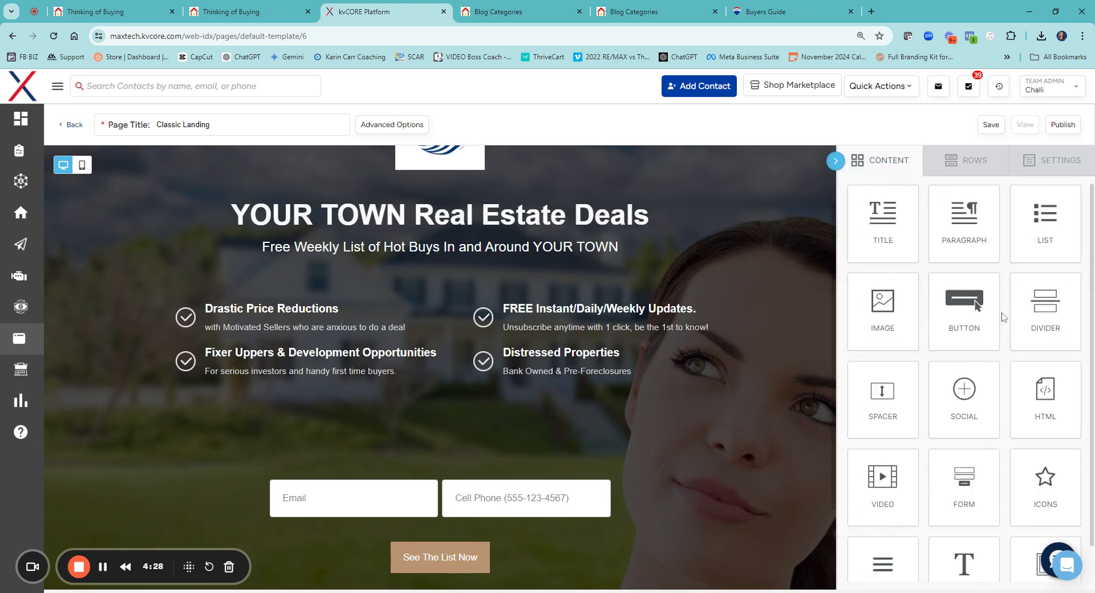
# Review the available content blocks and examine the icon, font, padding and block options of the logo above the headline
pyautogui.scroll(-1, 970, 445)
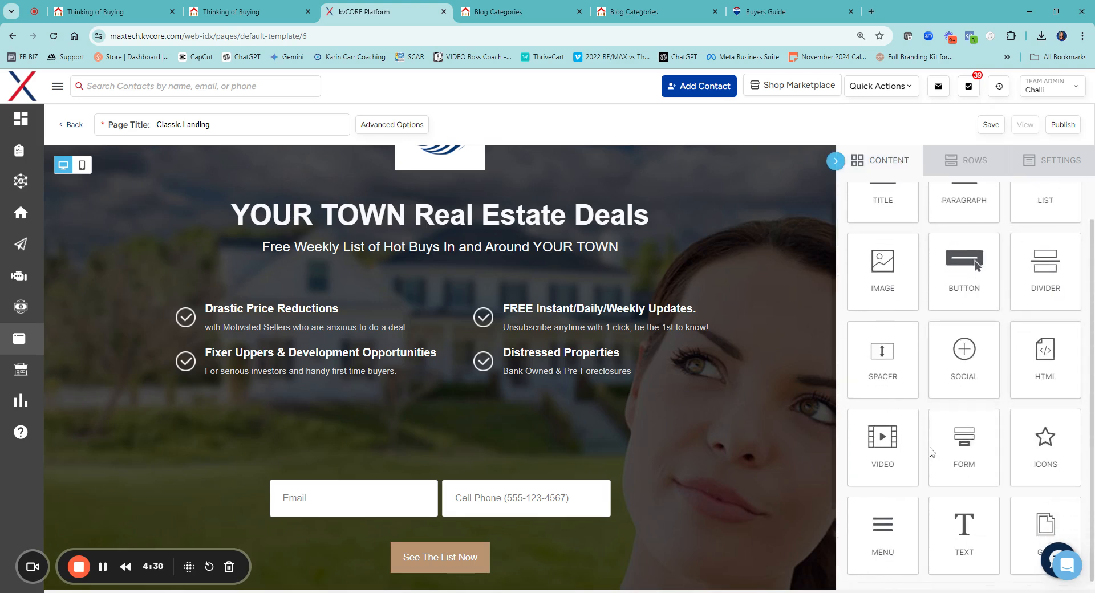
pyautogui.moveTo(884, 359); pyautogui.dragTo(706, 287)
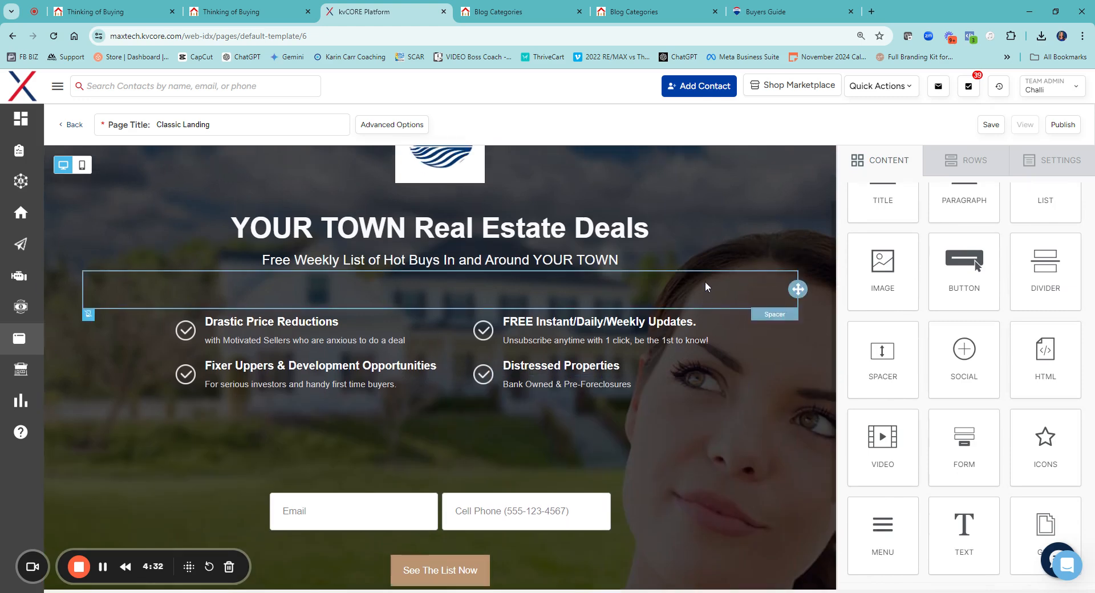
pyautogui.scroll(1, 706, 287)
pyautogui.click(455, 230)
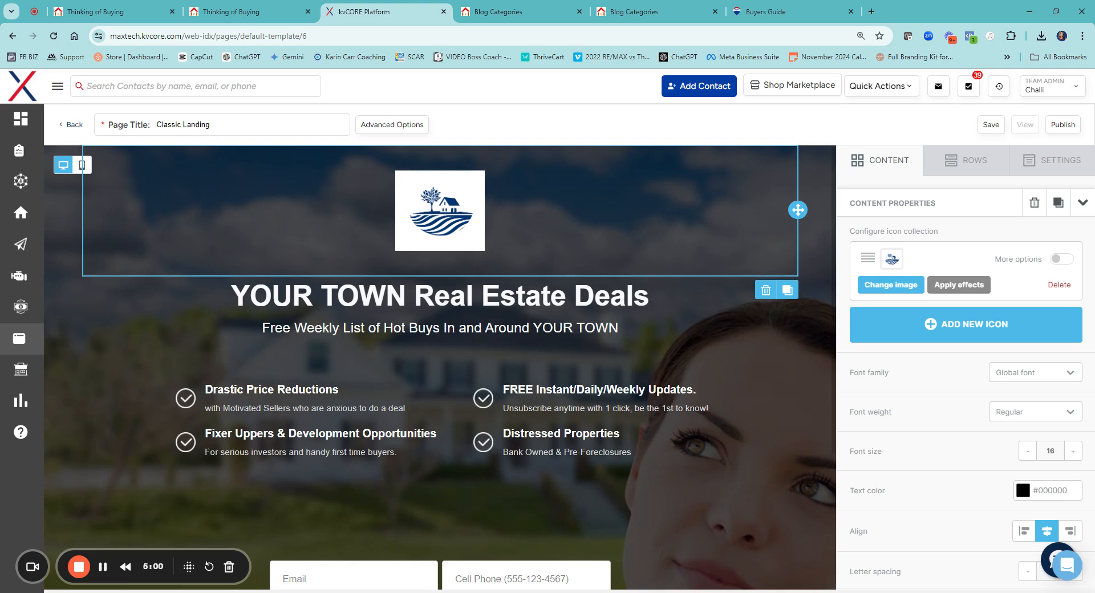
pyautogui.scroll(-3, 670, 355)
pyautogui.scroll(3, 741, 393)
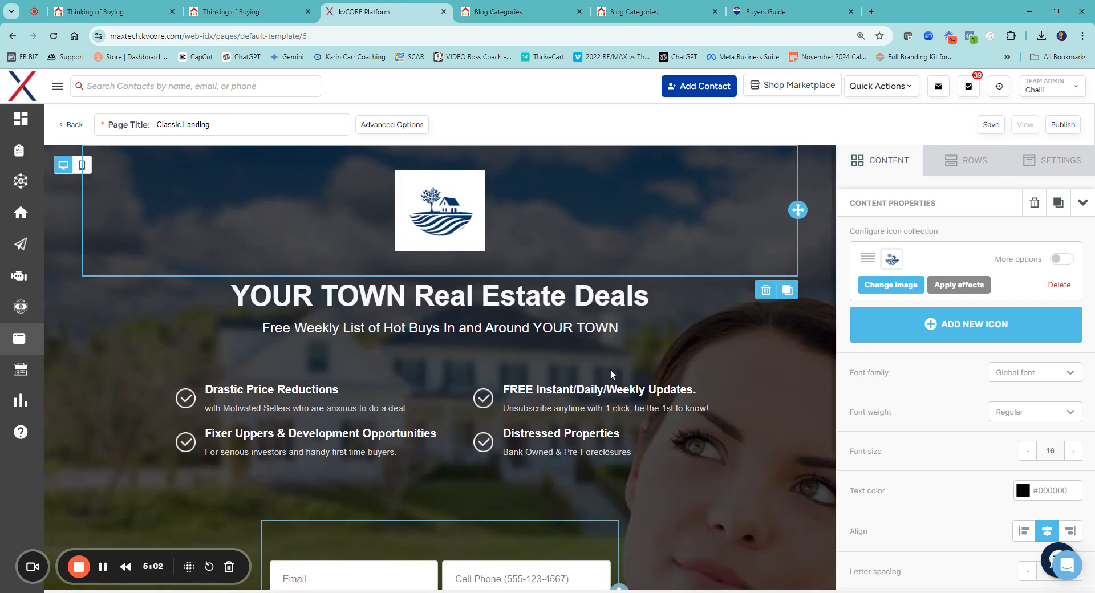
pyautogui.scroll(-5, 982, 408)
pyautogui.scroll(-1, 982, 407)
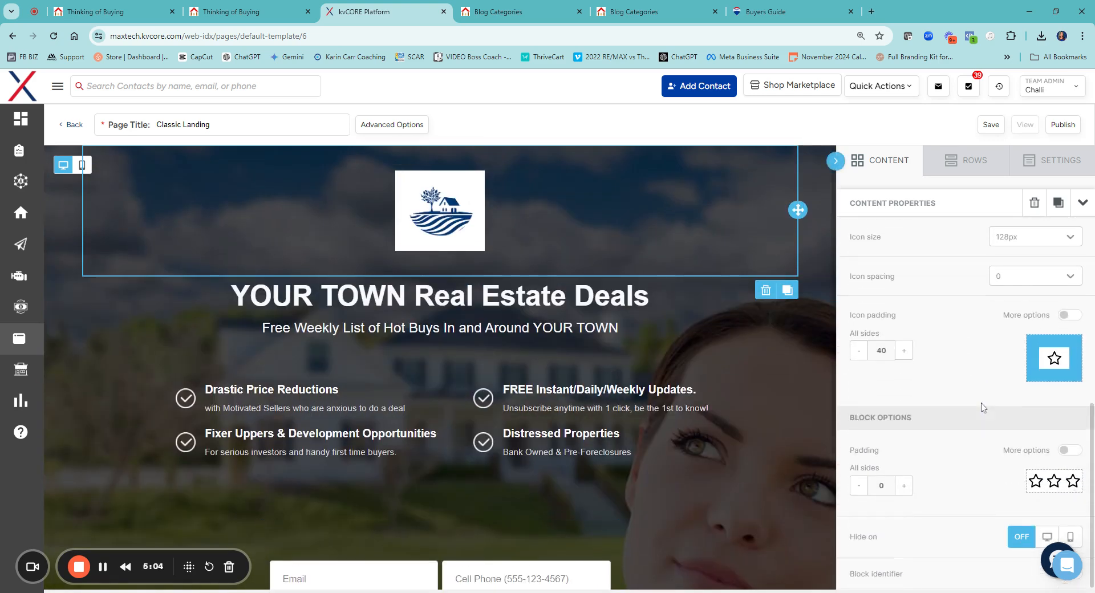
pyautogui.scroll(6, 948, 374)
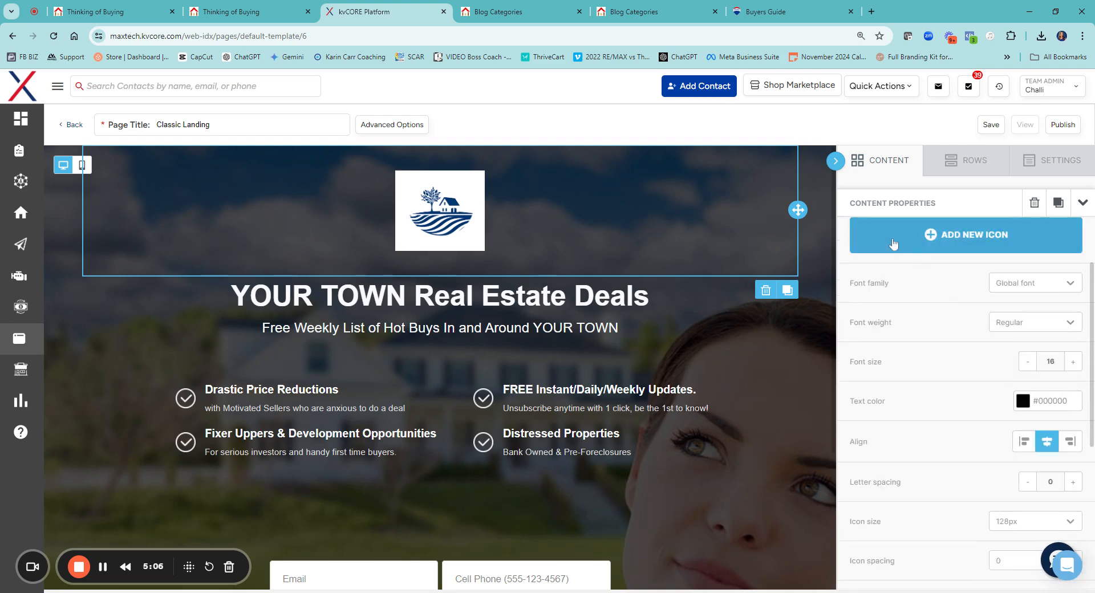
pyautogui.scroll(1, 960, 357)
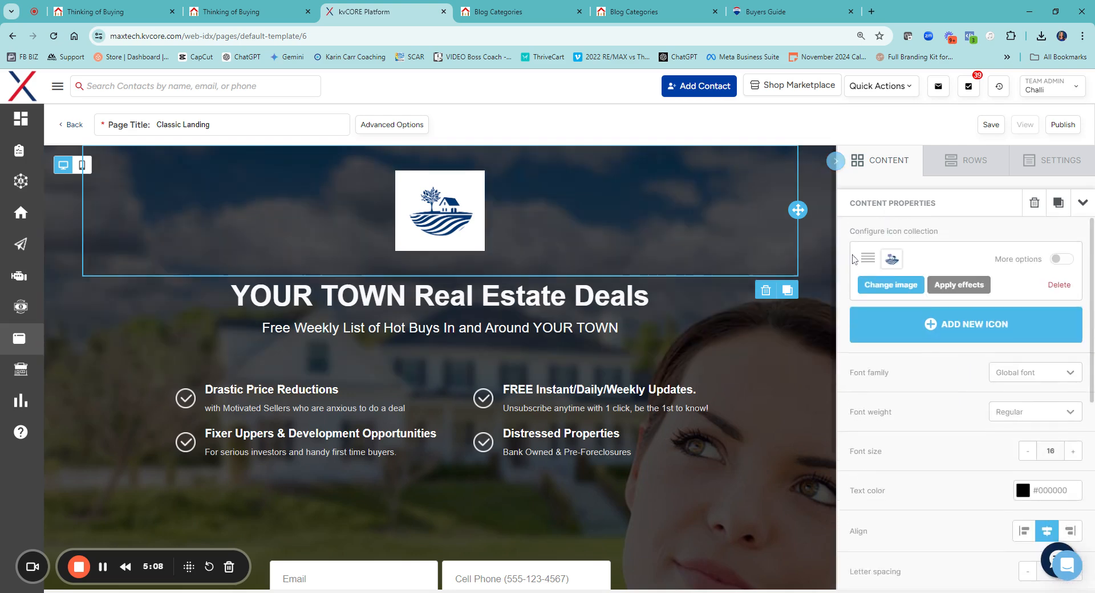
# Examine the properties and column structure of the row holding the logo and headline, and review the content blocks again
pyautogui.click(828, 321)
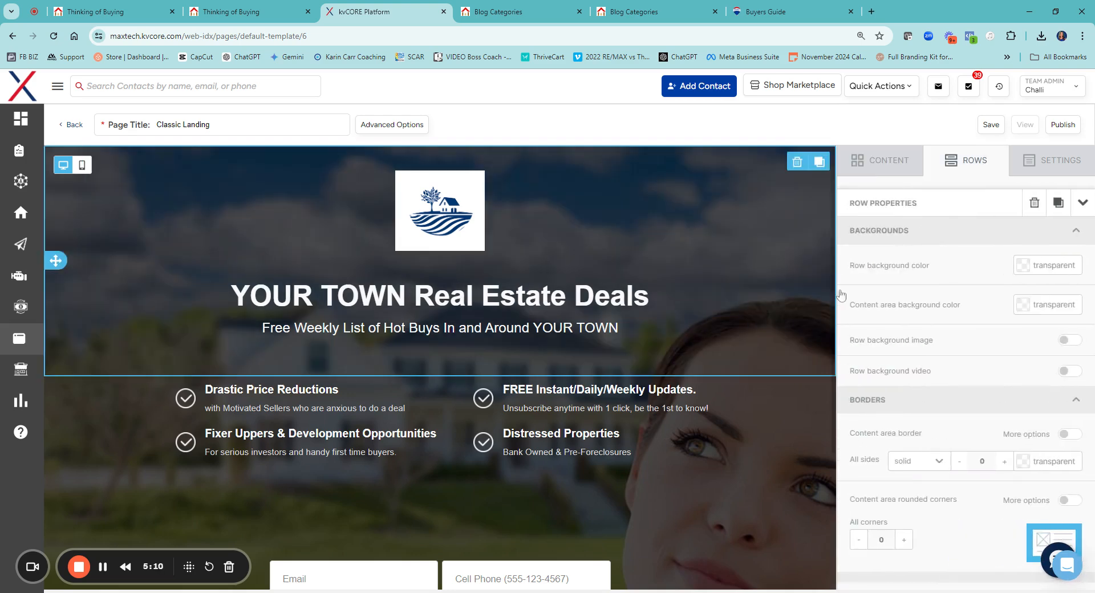
pyautogui.scroll(-4, 942, 374)
pyautogui.scroll(-5, 953, 399)
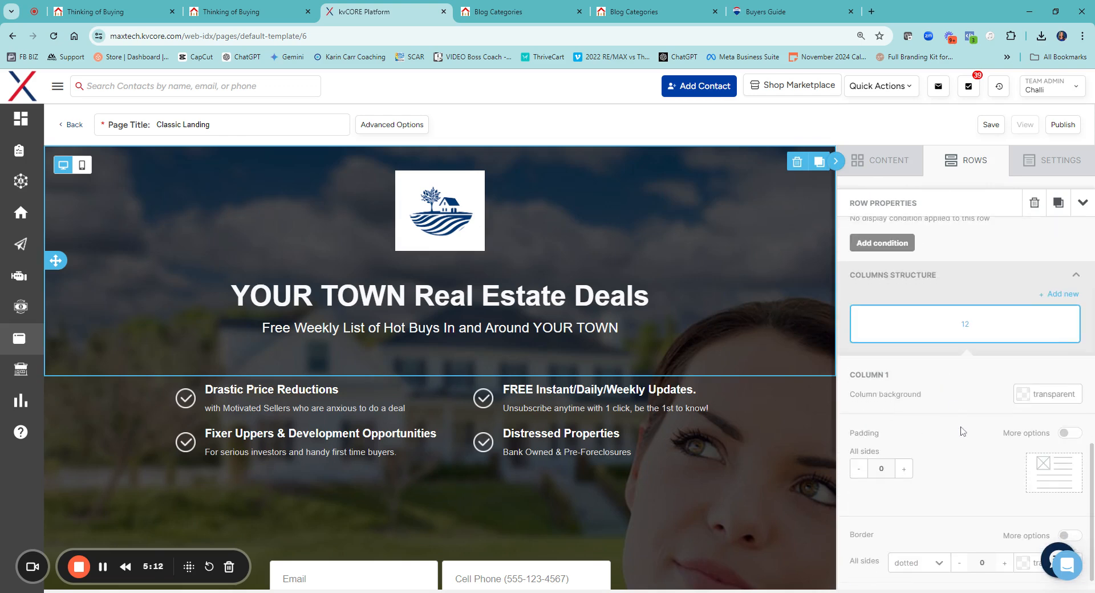
pyautogui.scroll(6, 963, 431)
pyautogui.click(886, 157)
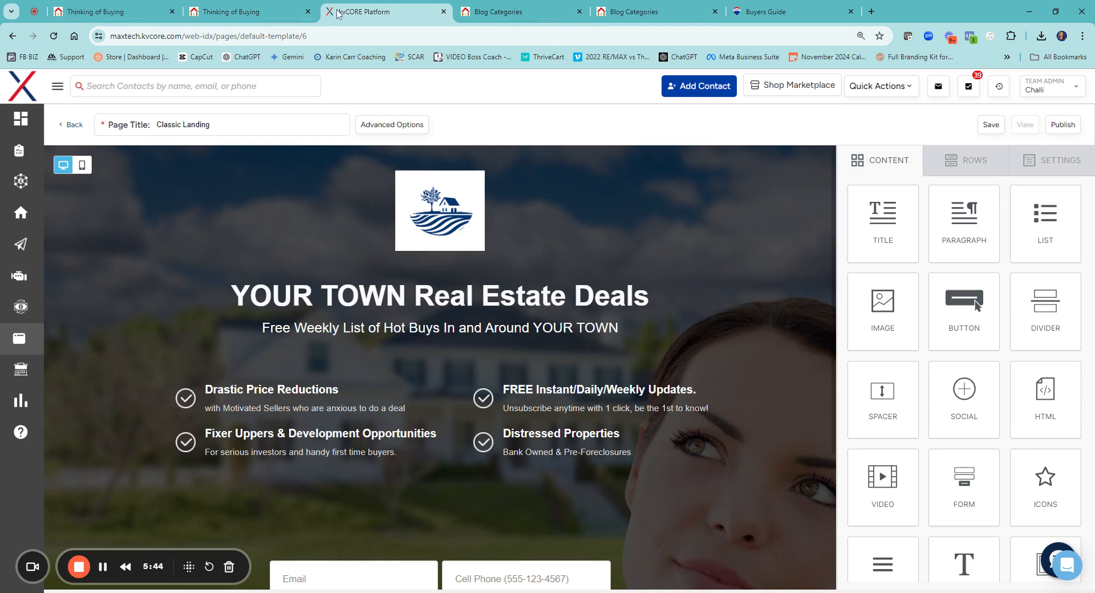
pyautogui.scroll(-1, 1027, 302)
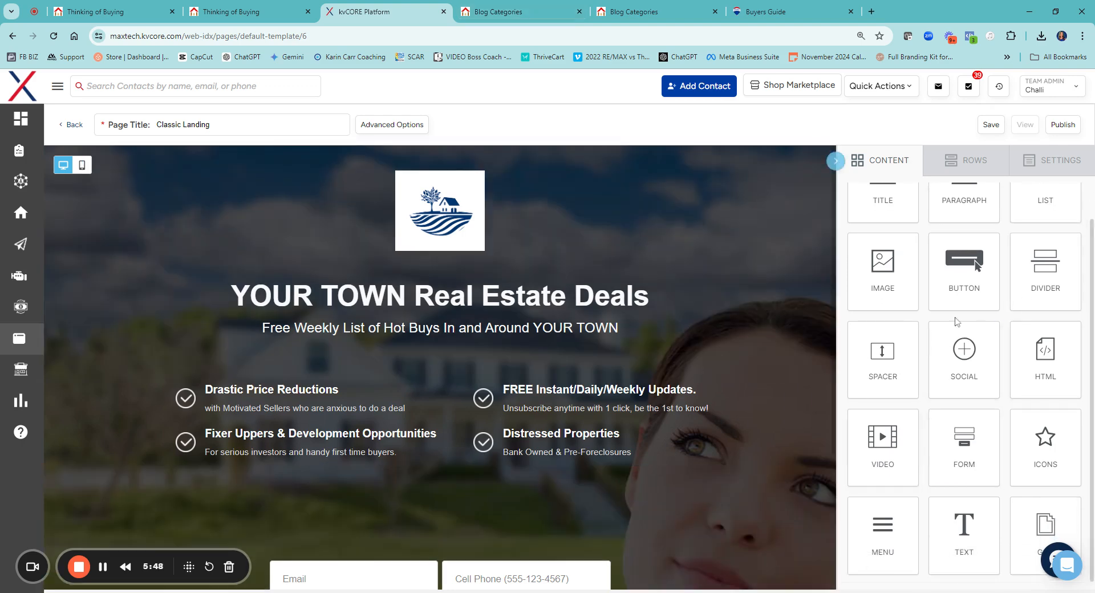
pyautogui.scroll(1, 955, 312)
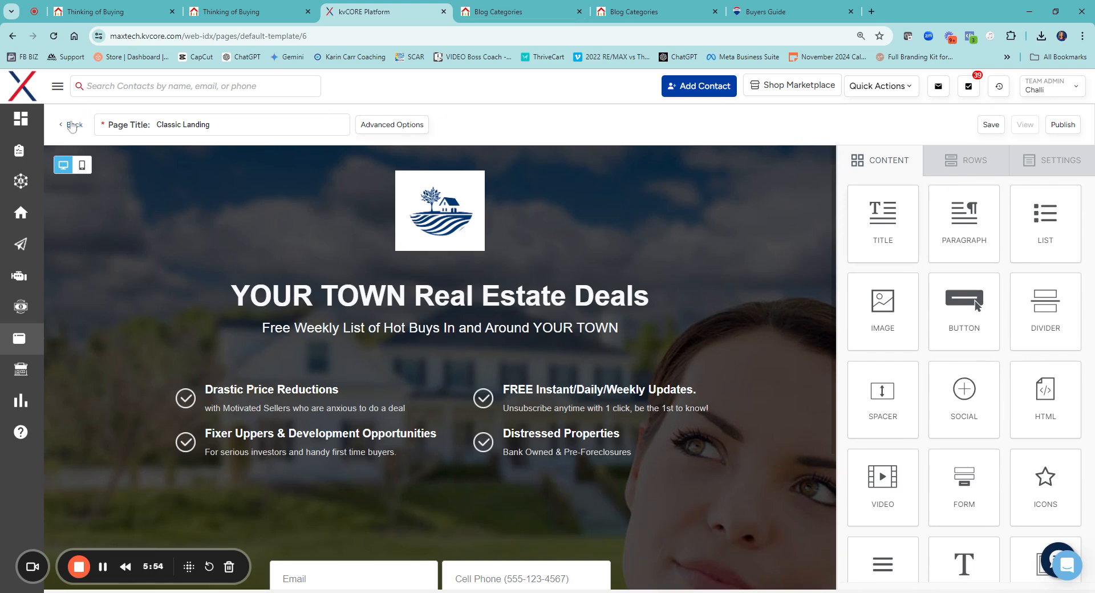
# Examine the fields and button options of the email and cell phone form on the Classic Landing page
pyautogui.scroll(-3, 641, 299)
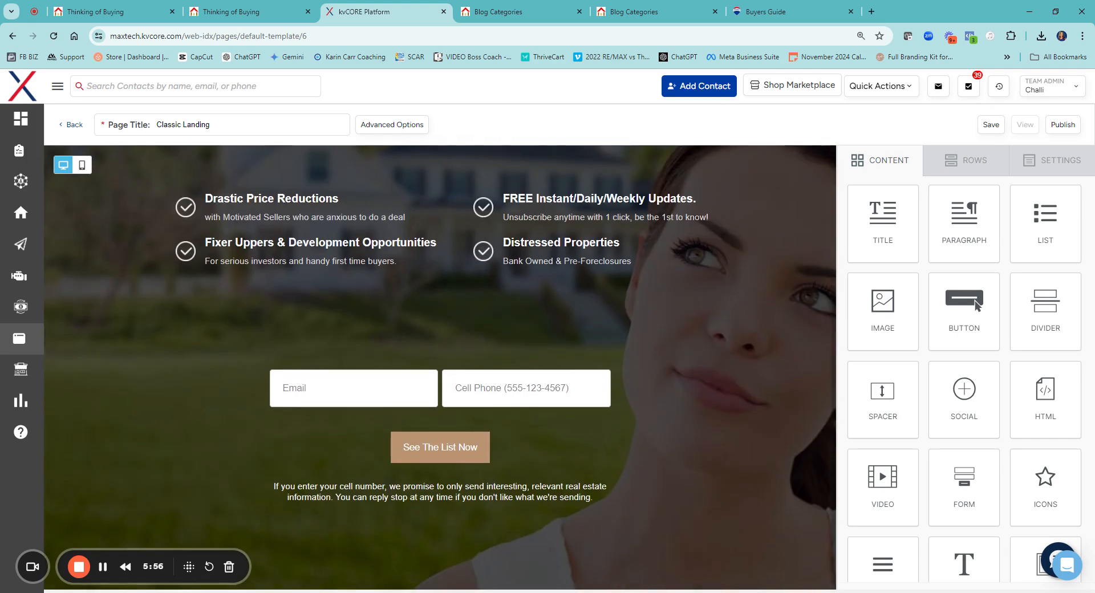
pyautogui.click(561, 446)
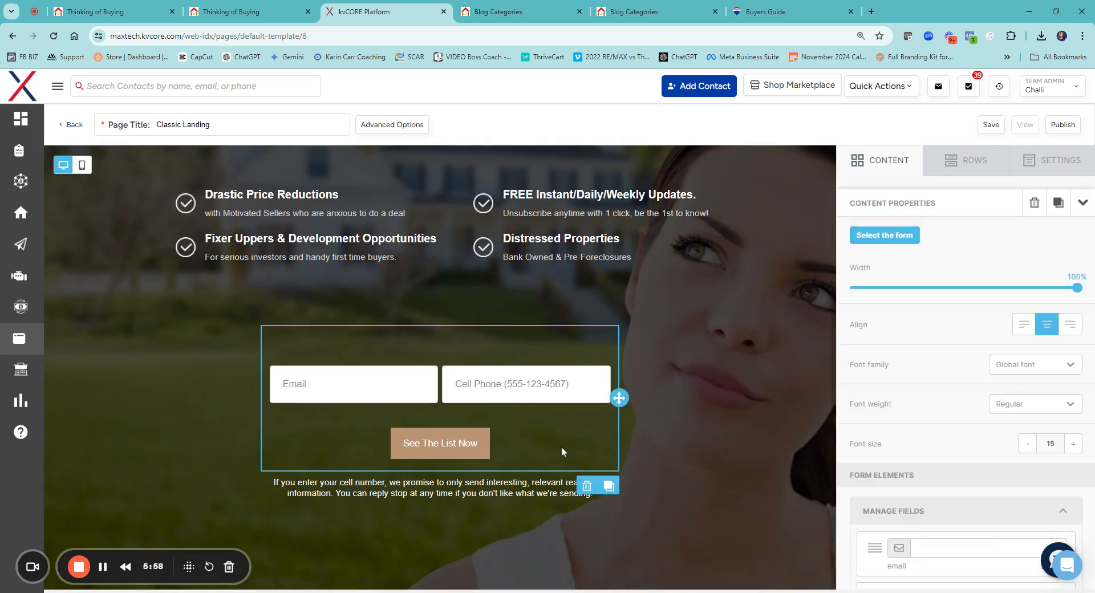
pyautogui.scroll(-5, 986, 455)
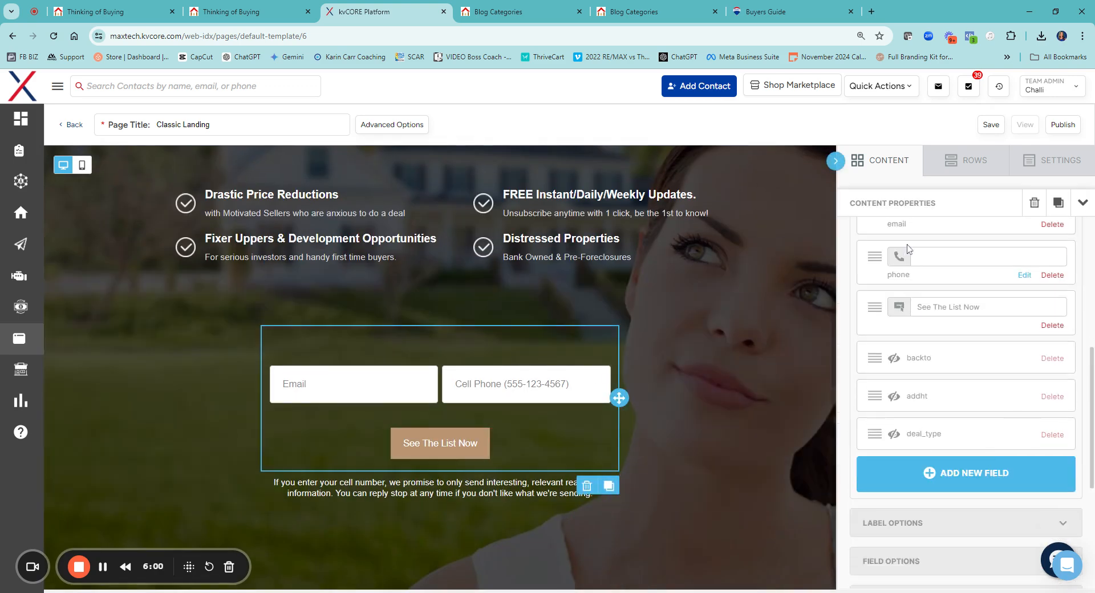
pyautogui.scroll(-3, 917, 532)
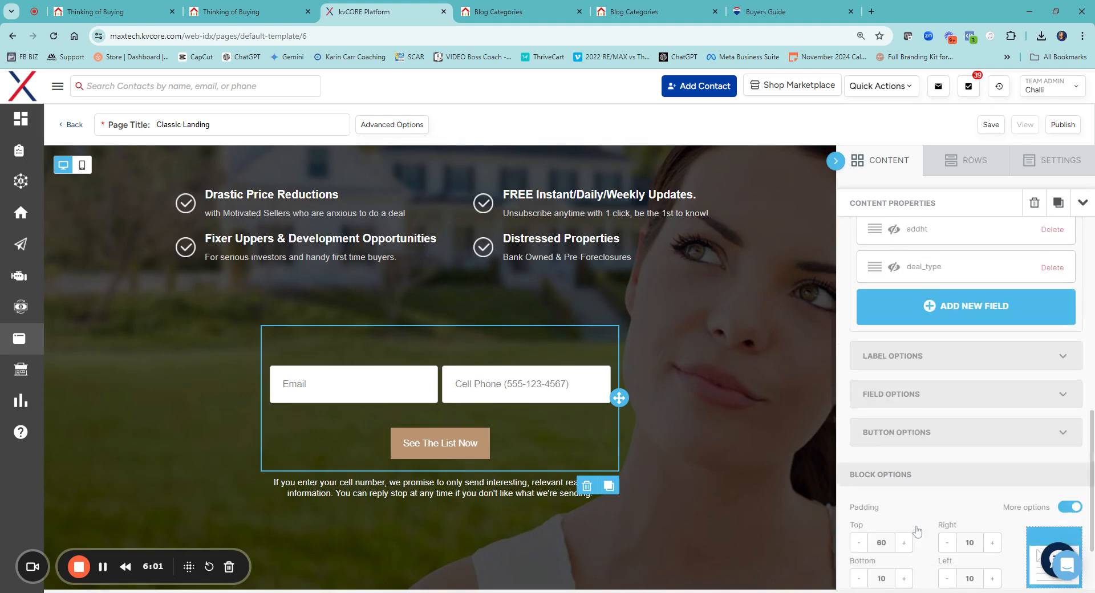
pyautogui.click(907, 431)
pyautogui.scroll(-4, 1034, 360)
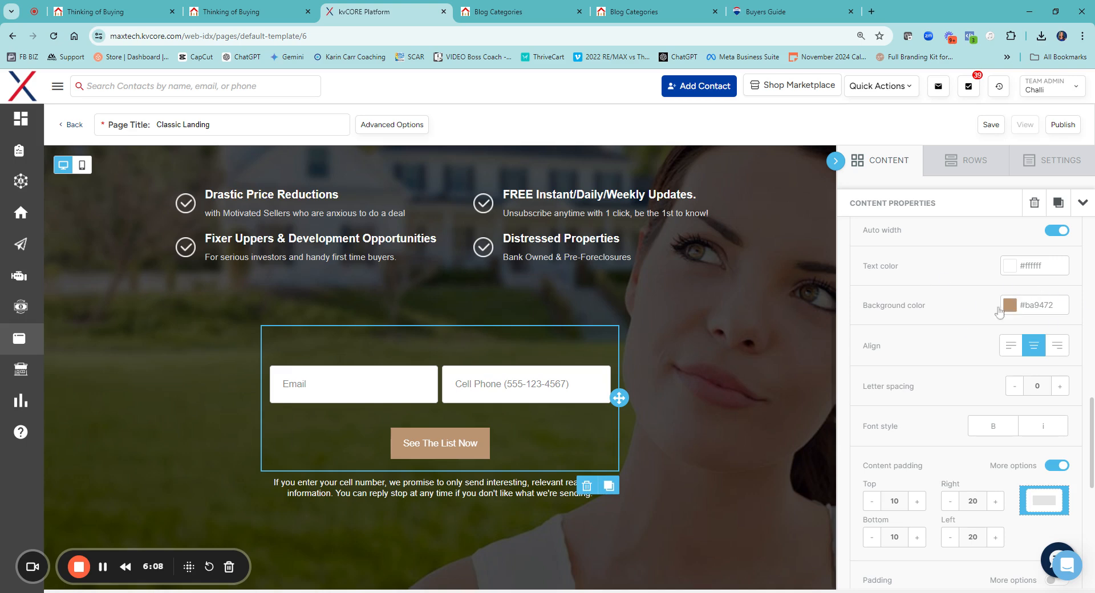
pyautogui.scroll(3, 249, 409)
pyautogui.scroll(1, 250, 409)
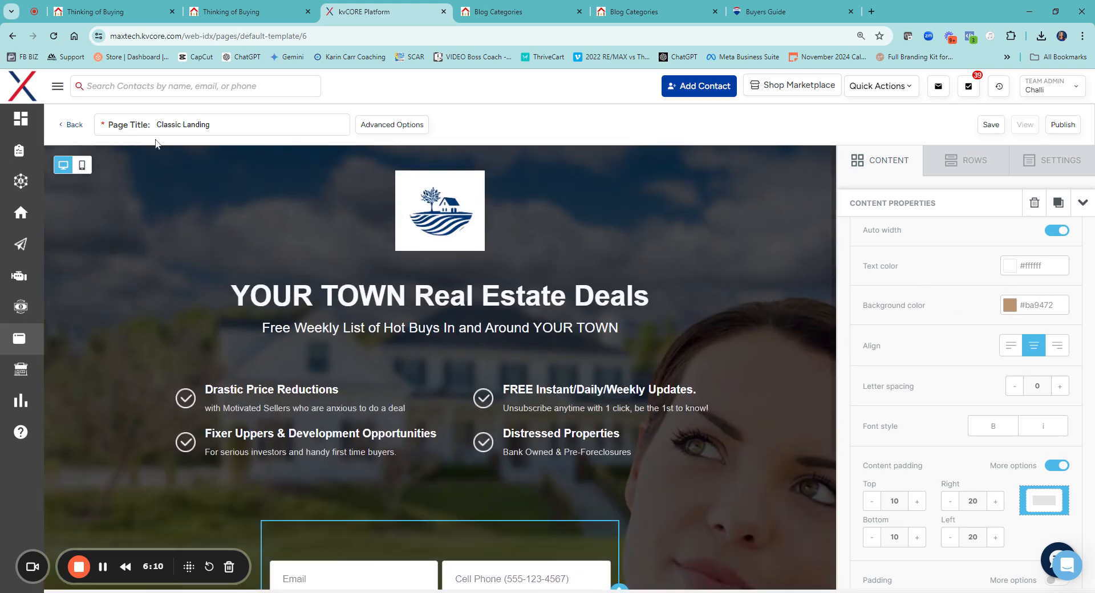
# Leave the Classic Landing template without saving and create a new blank custom page from the Pages area
pyautogui.click(74, 125)
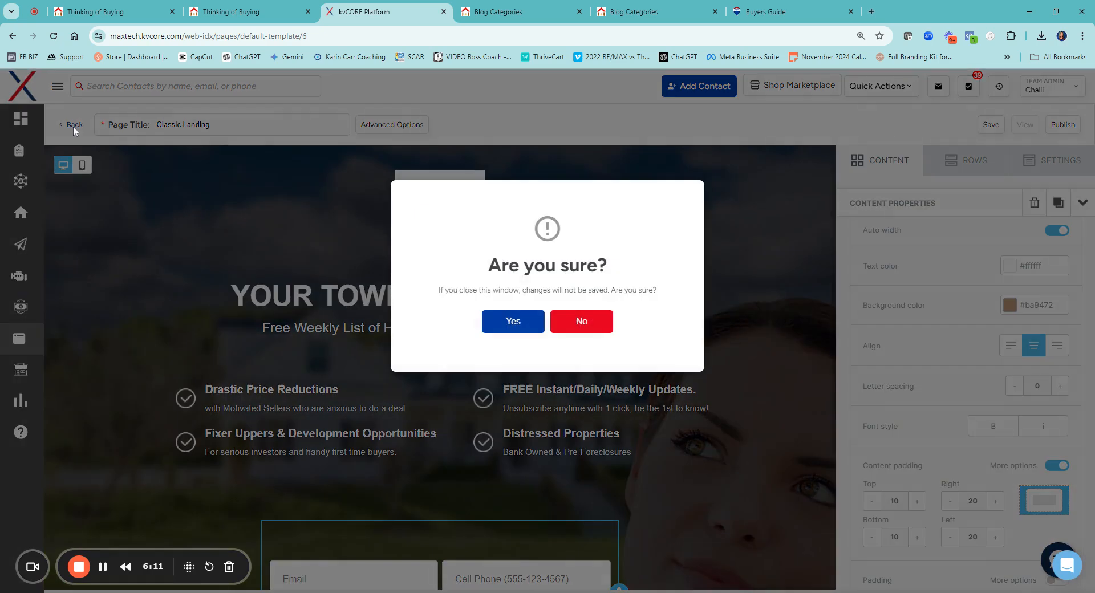
pyautogui.click(512, 321)
pyautogui.scroll(-4, 249, 317)
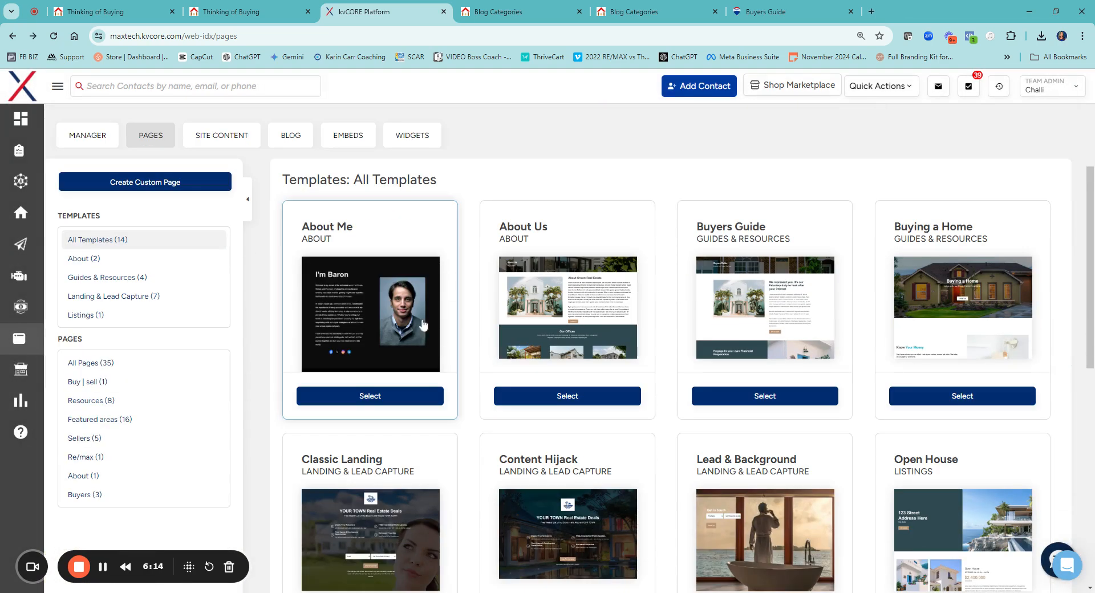
pyautogui.scroll(-4, 942, 337)
pyautogui.scroll(7, 878, 357)
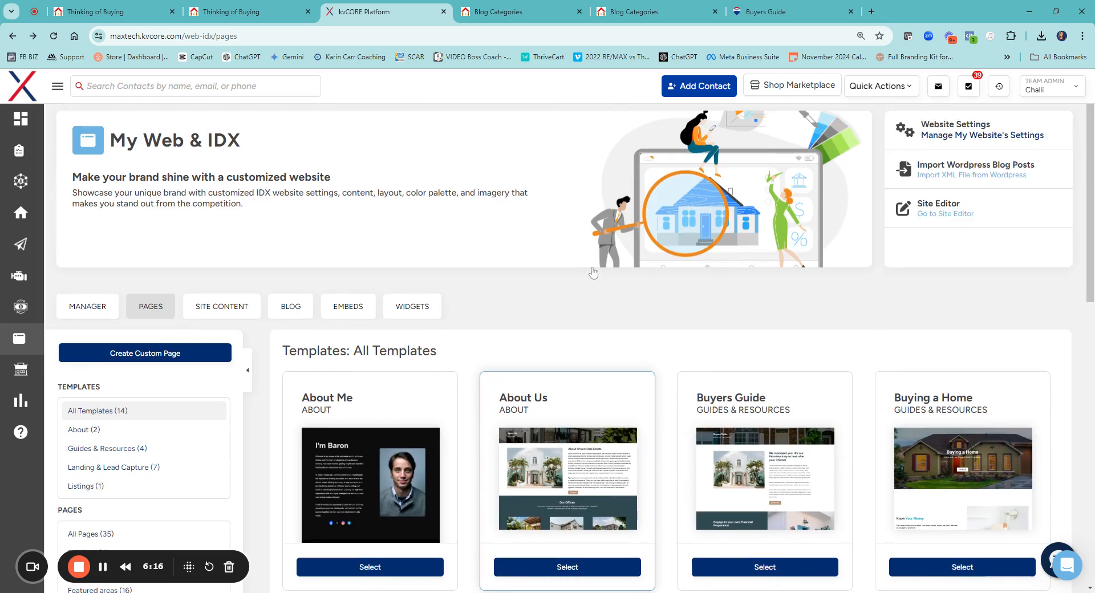
pyautogui.click(192, 355)
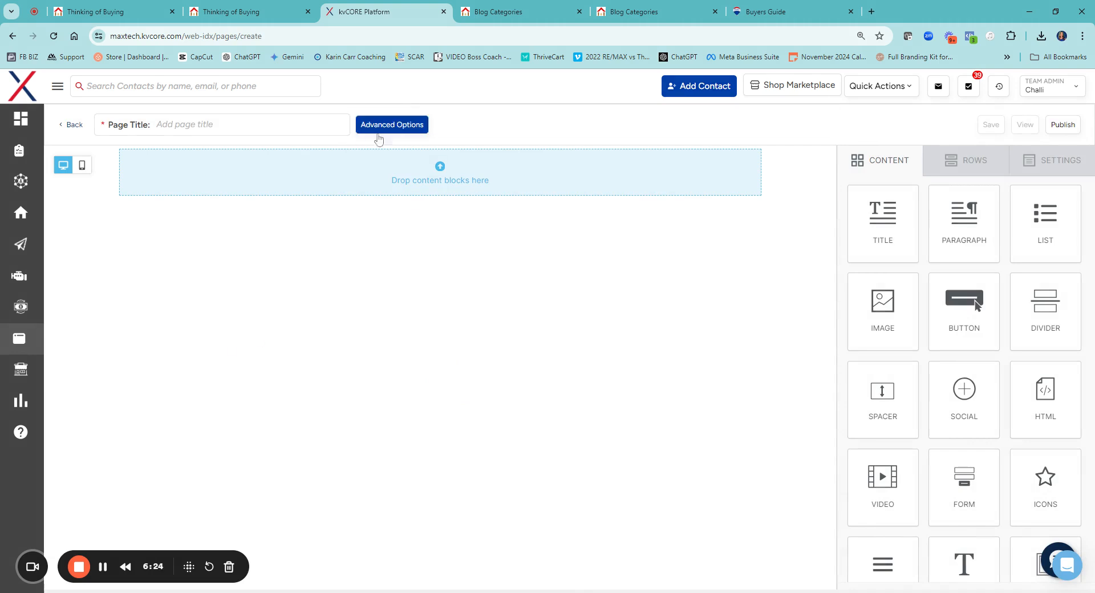
# Examine the new page's advanced options, including slug, category and external URL, and close them without entering anything
pyautogui.click(392, 129)
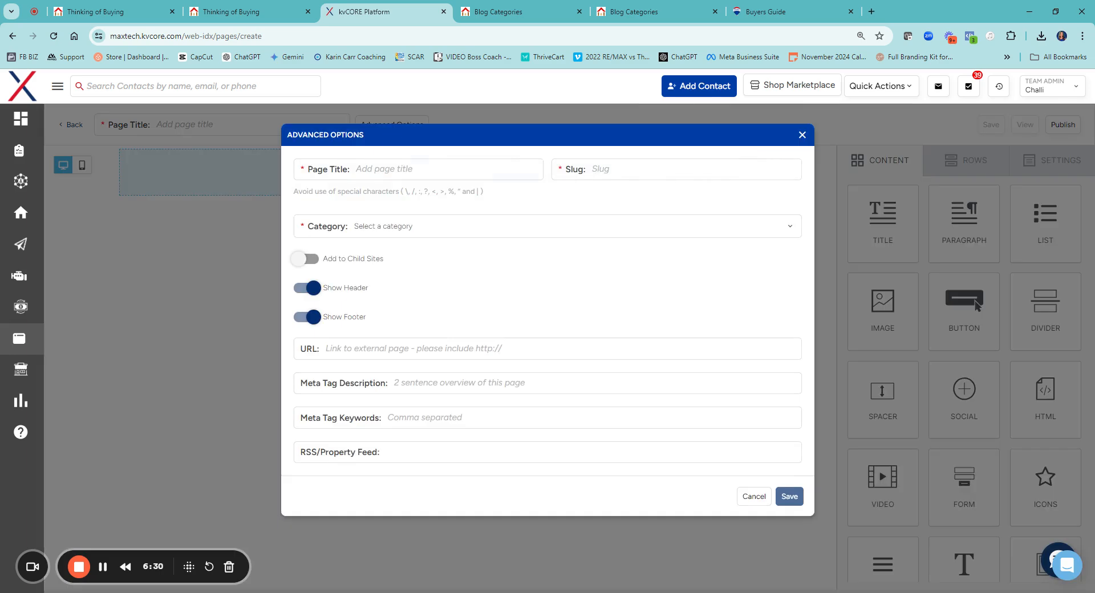
pyautogui.click(371, 226)
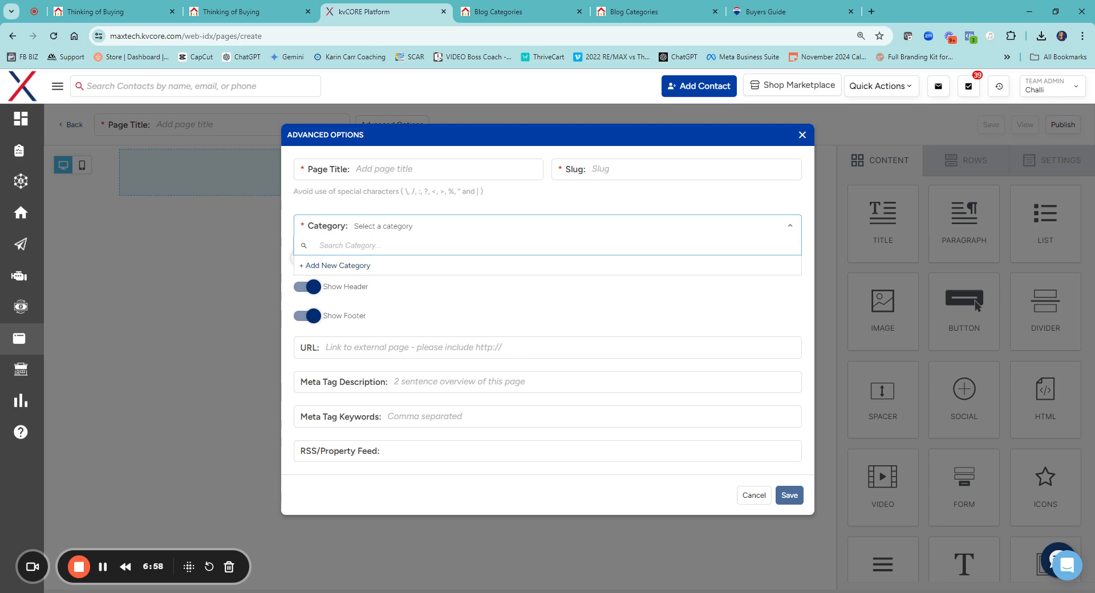
pyautogui.click(399, 347)
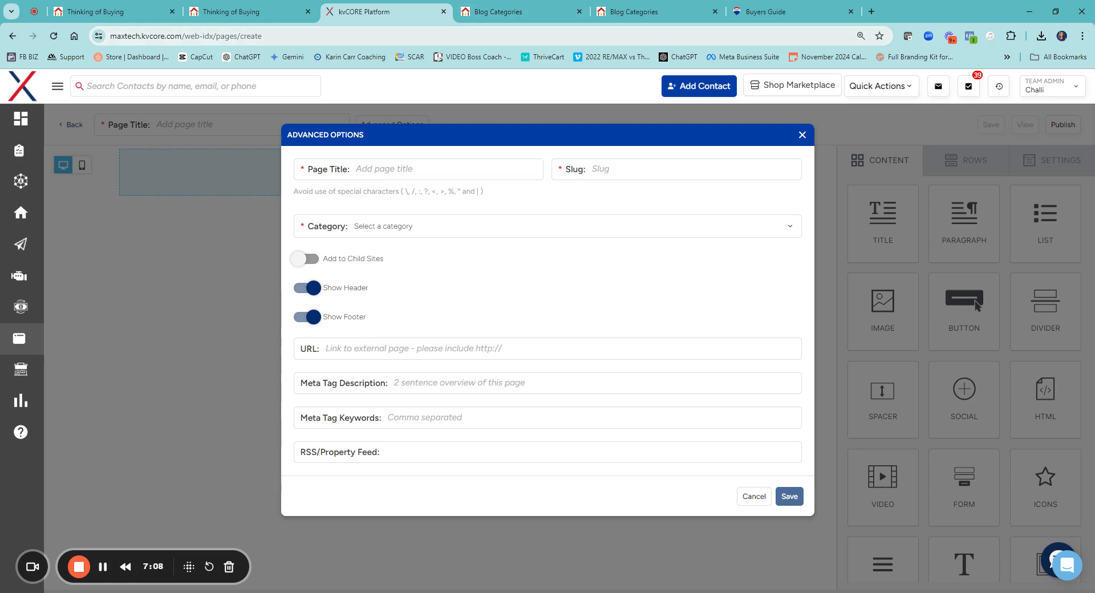
pyautogui.moveTo(182, 36); pyautogui.dragTo(264, 36)
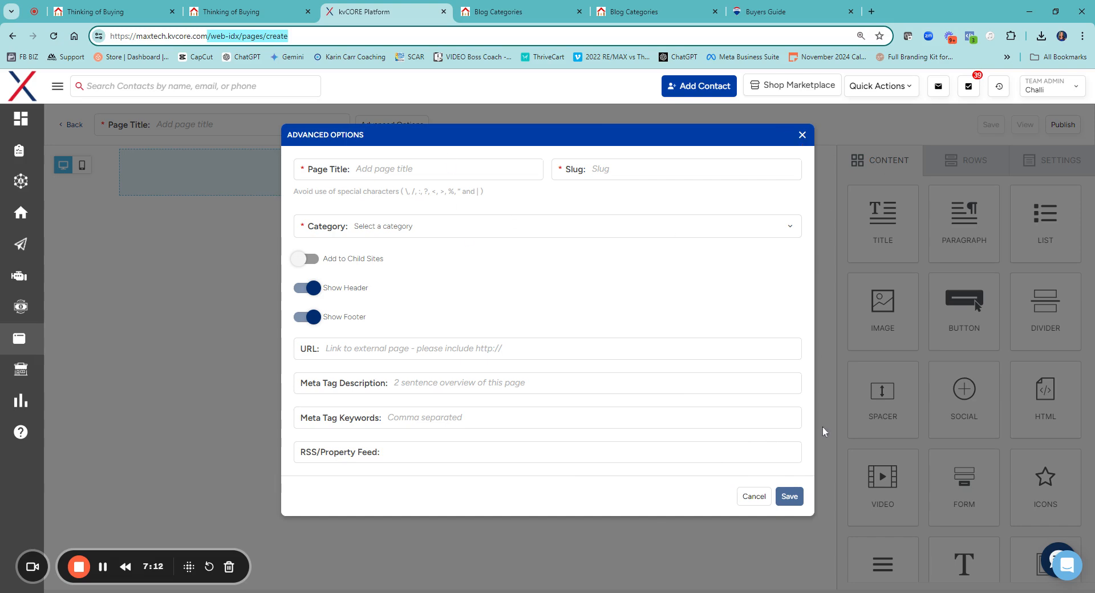
pyautogui.click(768, 400)
pyautogui.click(802, 135)
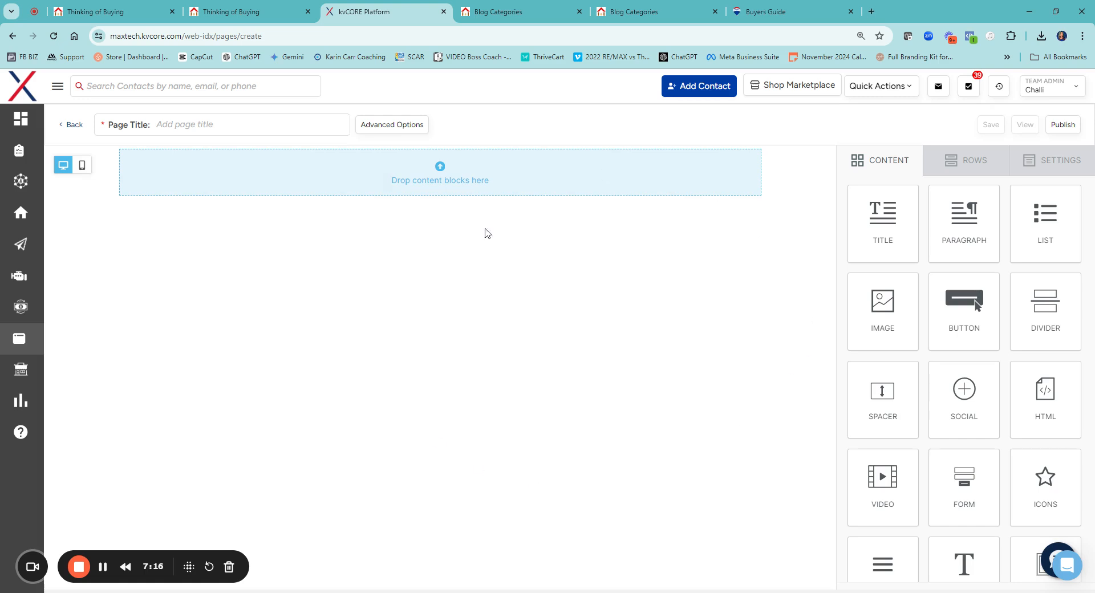
# Add an image block, a title block, a paragraph block and a video block to the blank page, in that order
pyautogui.moveTo(883, 311); pyautogui.dragTo(497, 191)
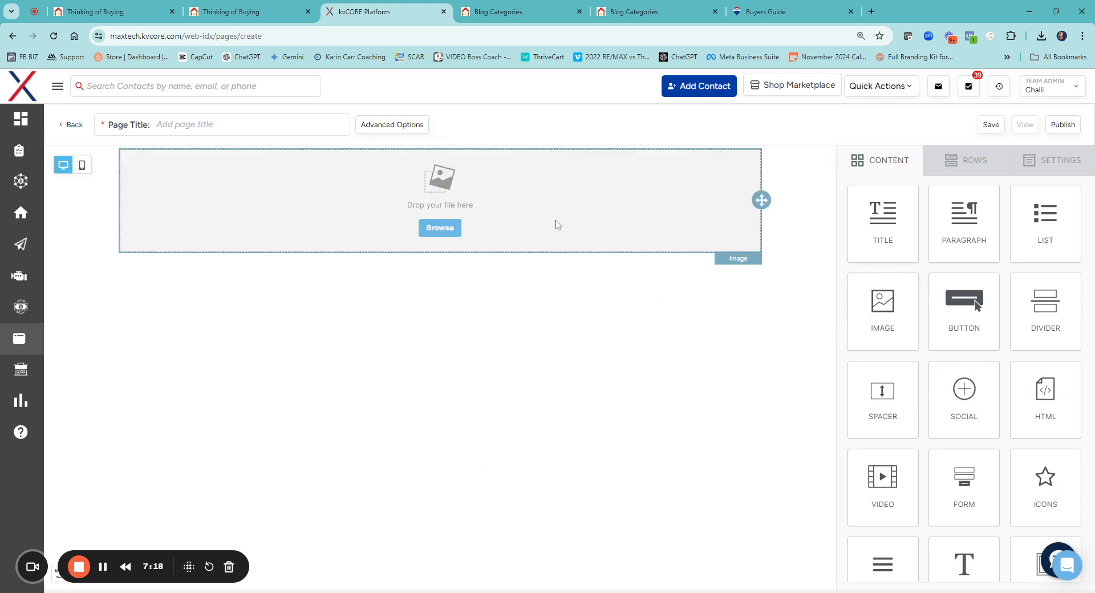
pyautogui.moveTo(890, 223); pyautogui.dragTo(501, 251)
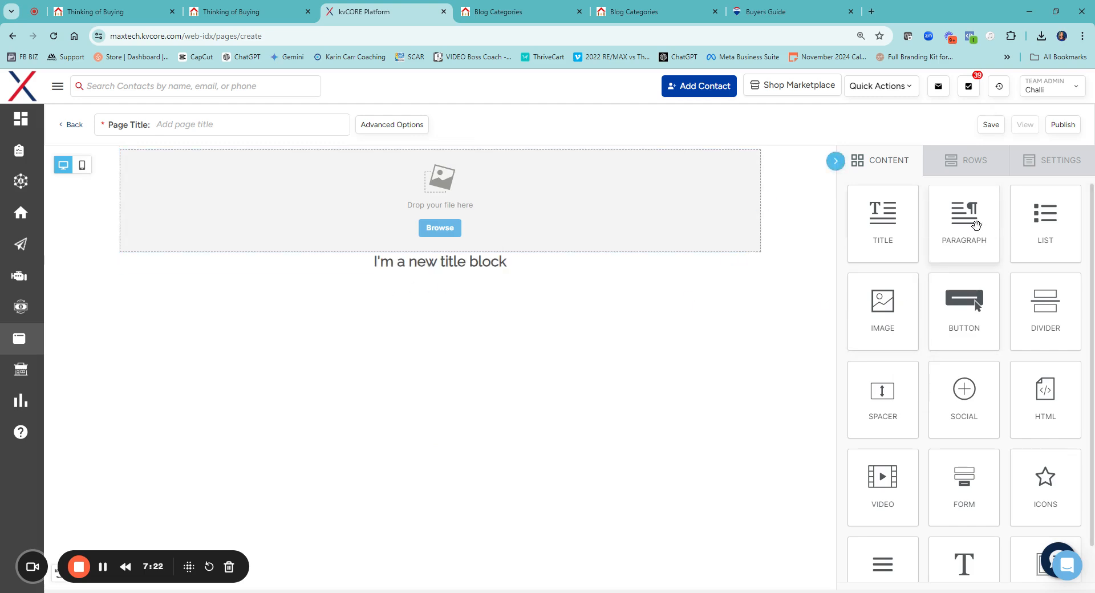
pyautogui.moveTo(971, 221); pyautogui.dragTo(514, 296)
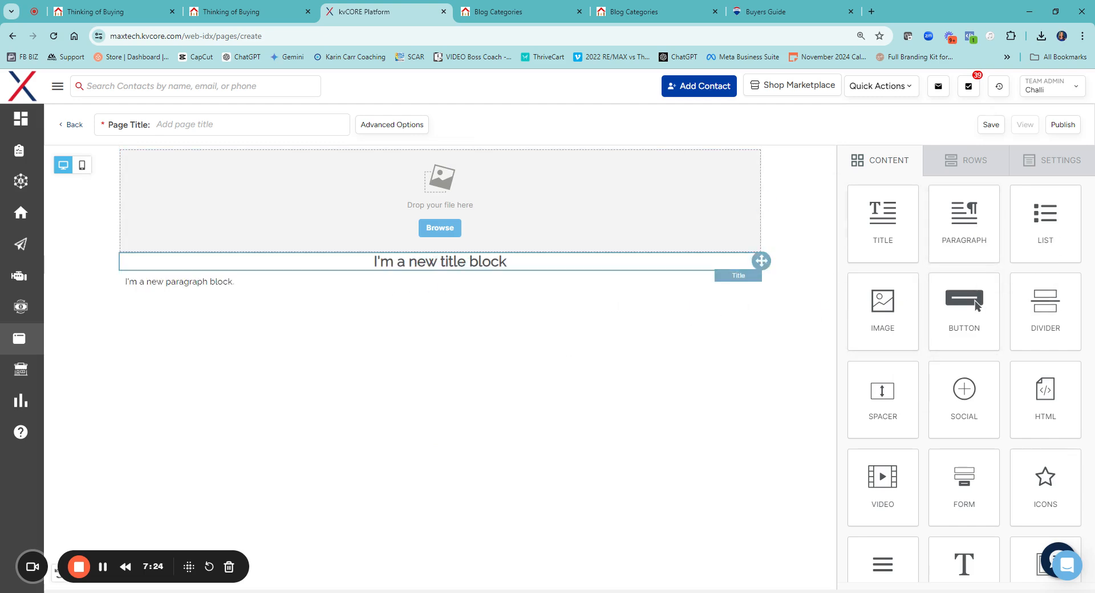
pyautogui.scroll(-1, 980, 447)
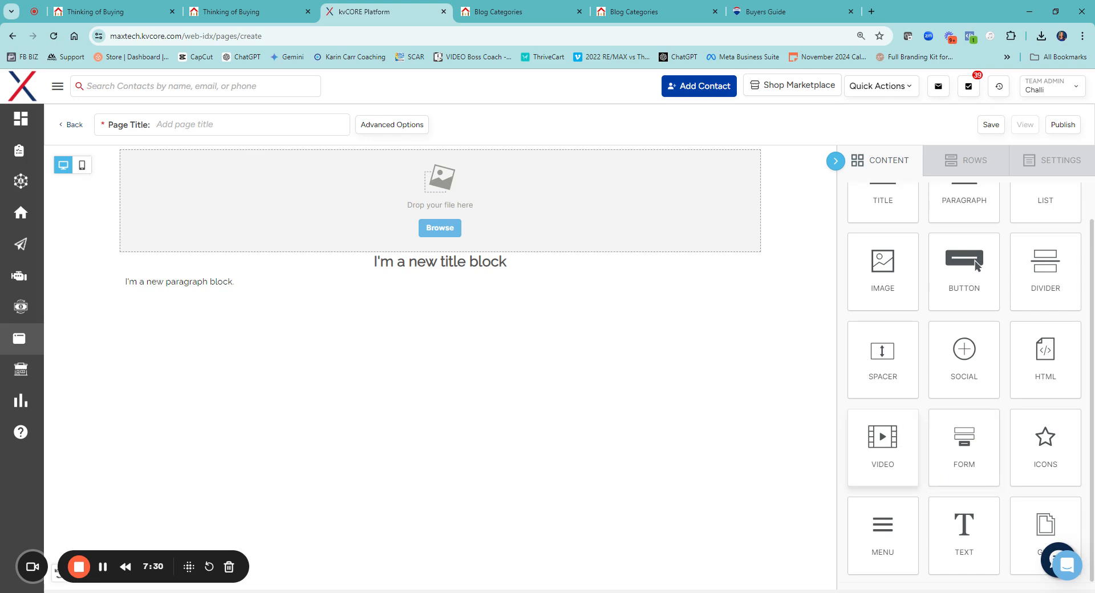
pyautogui.moveTo(884, 447); pyautogui.dragTo(474, 287)
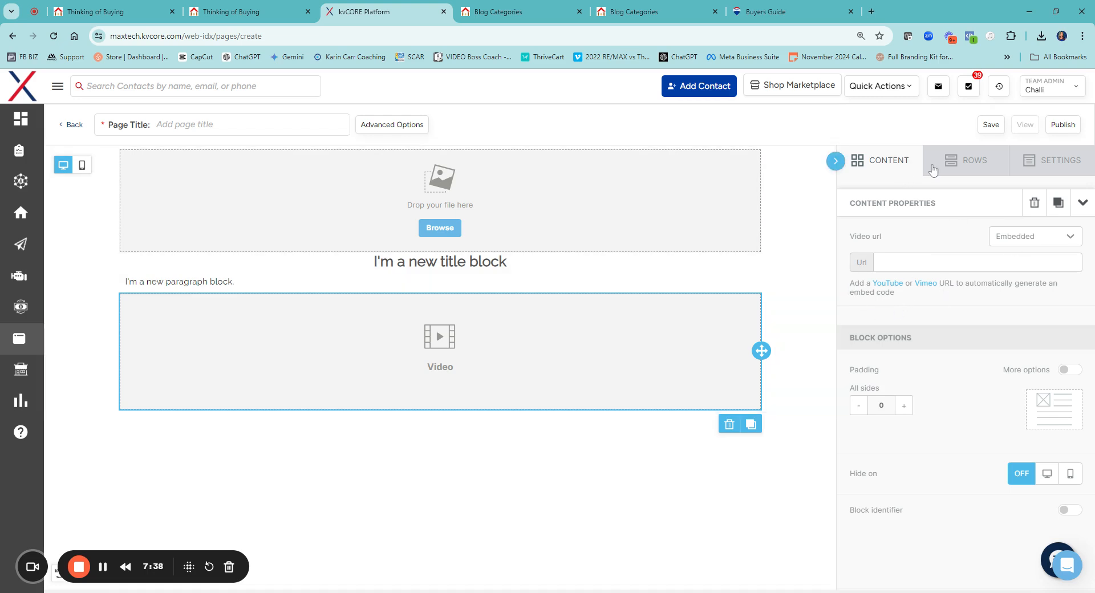
# Add an empty two-column row with a wide first column and a narrow second column below the video, and return to the content blocks
pyautogui.click(951, 161)
pyautogui.scroll(-4, 950, 275)
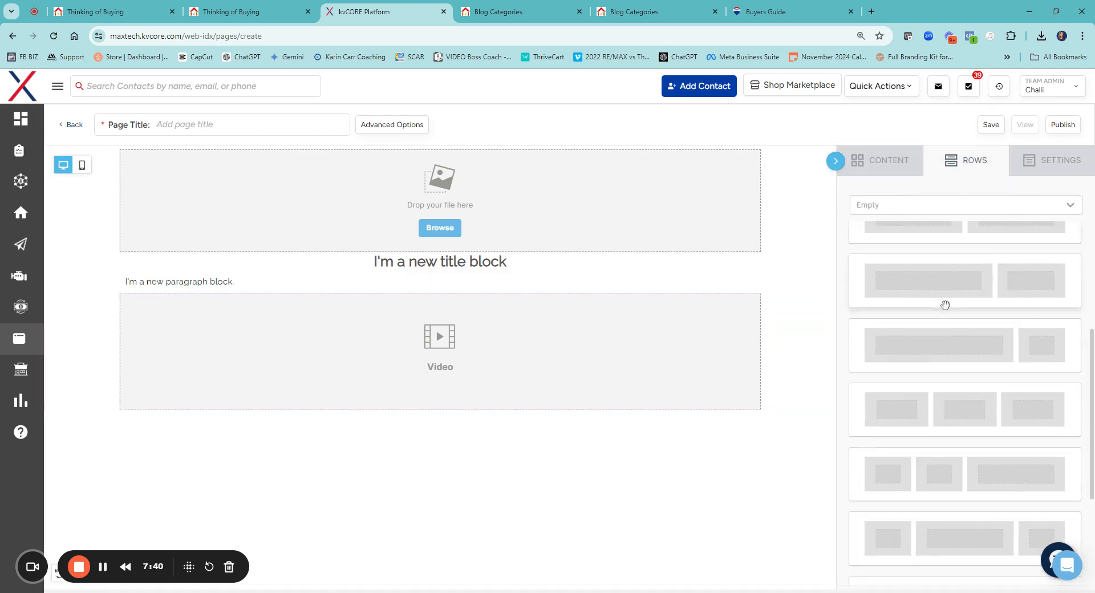
pyautogui.moveTo(994, 284); pyautogui.dragTo(593, 304)
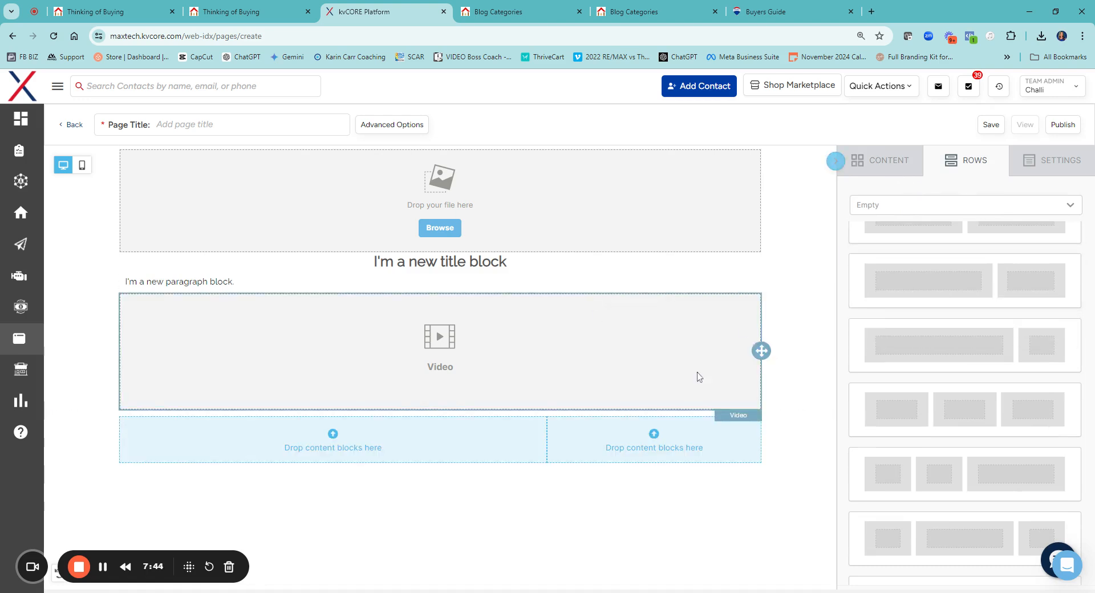
pyautogui.click(905, 163)
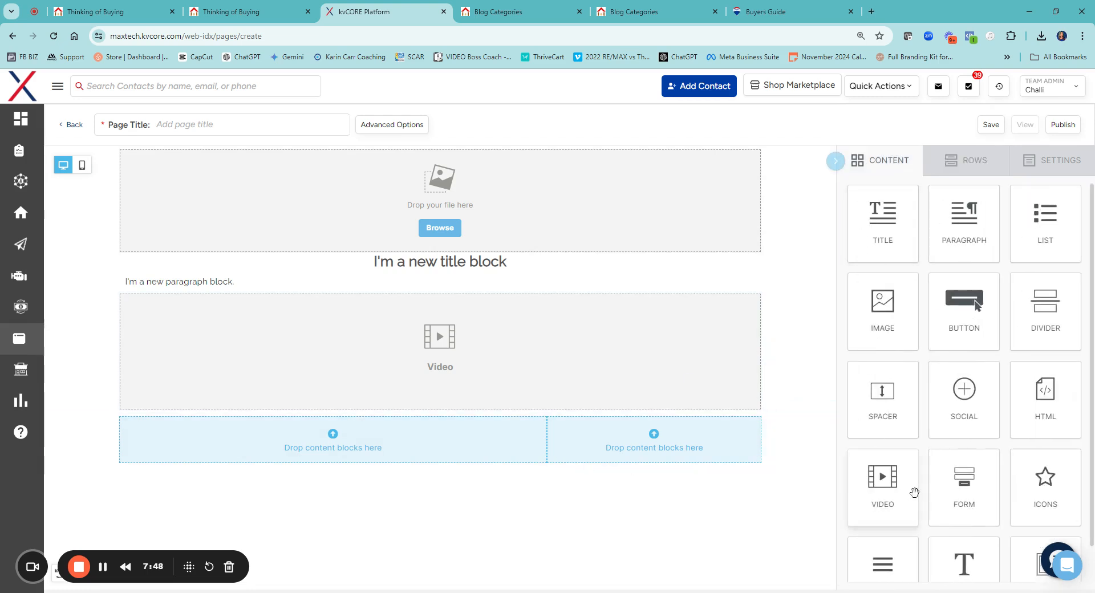
# Fill the two-column row with a video block in the wide column and a paragraph block in the narrow column
pyautogui.moveTo(882, 491); pyautogui.dragTo(465, 444)
pyautogui.moveTo(968, 239); pyautogui.dragTo(730, 427)
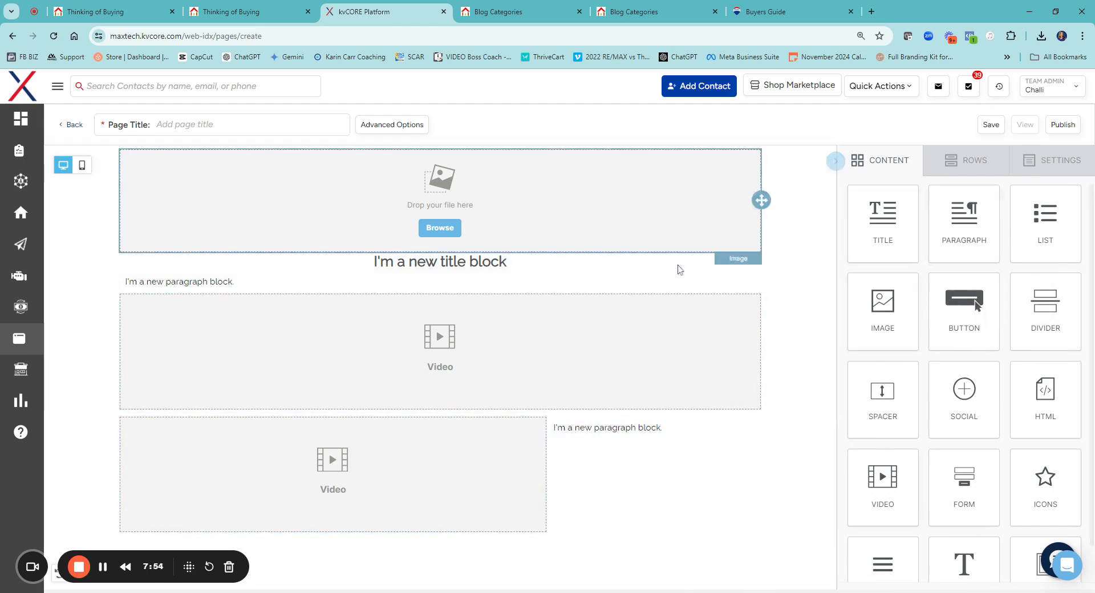
# Insert a form block between the first paragraph and the upper video, using the Simple Search form
pyautogui.scroll(-1, 970, 300)
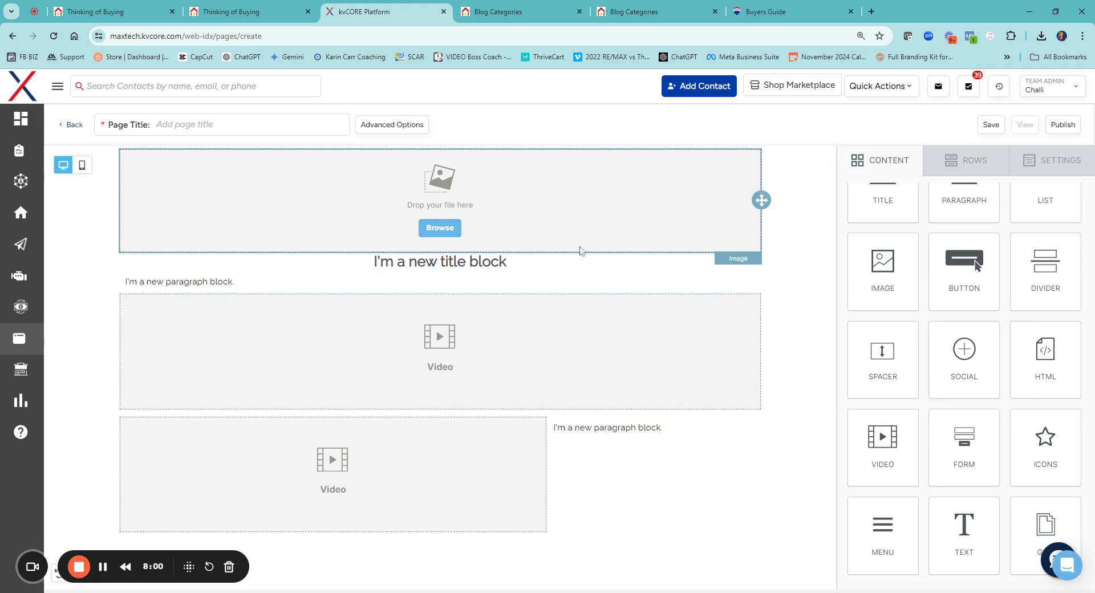
pyautogui.moveTo(964, 448); pyautogui.dragTo(528, 314)
pyautogui.click(455, 369)
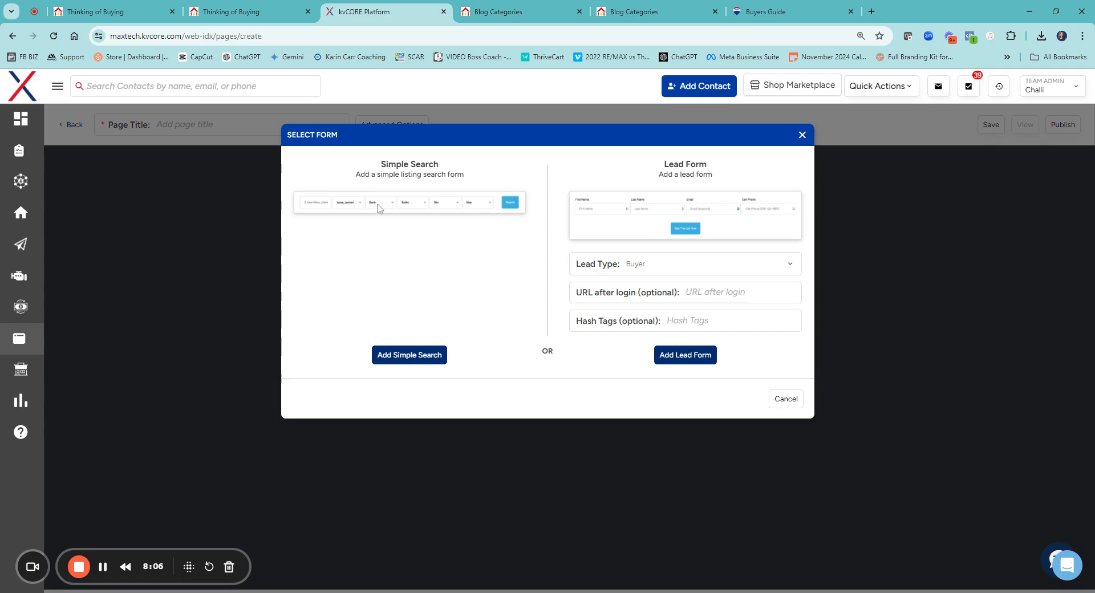
pyautogui.click(396, 356)
pyautogui.click(532, 317)
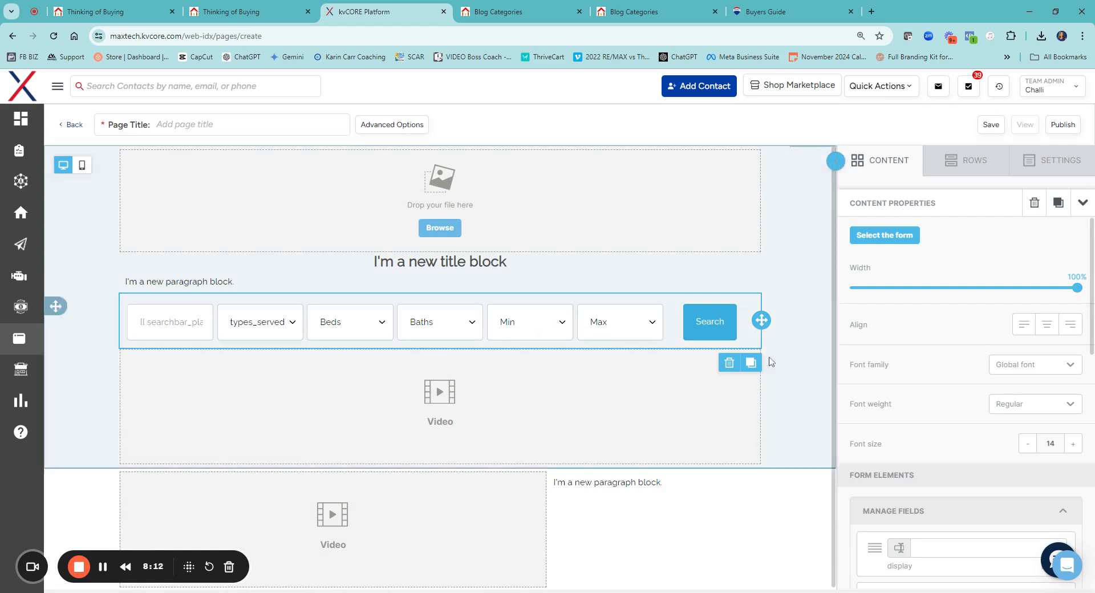
# Delete the beds and baths fields from the search form
pyautogui.scroll(-5, 920, 285)
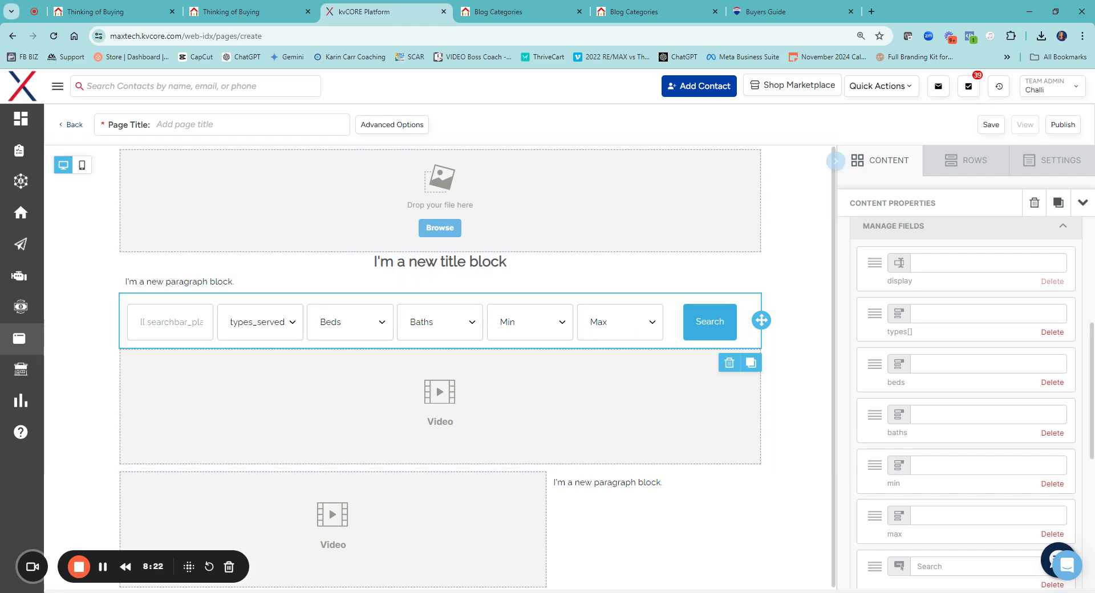
pyautogui.scroll(-4, 979, 335)
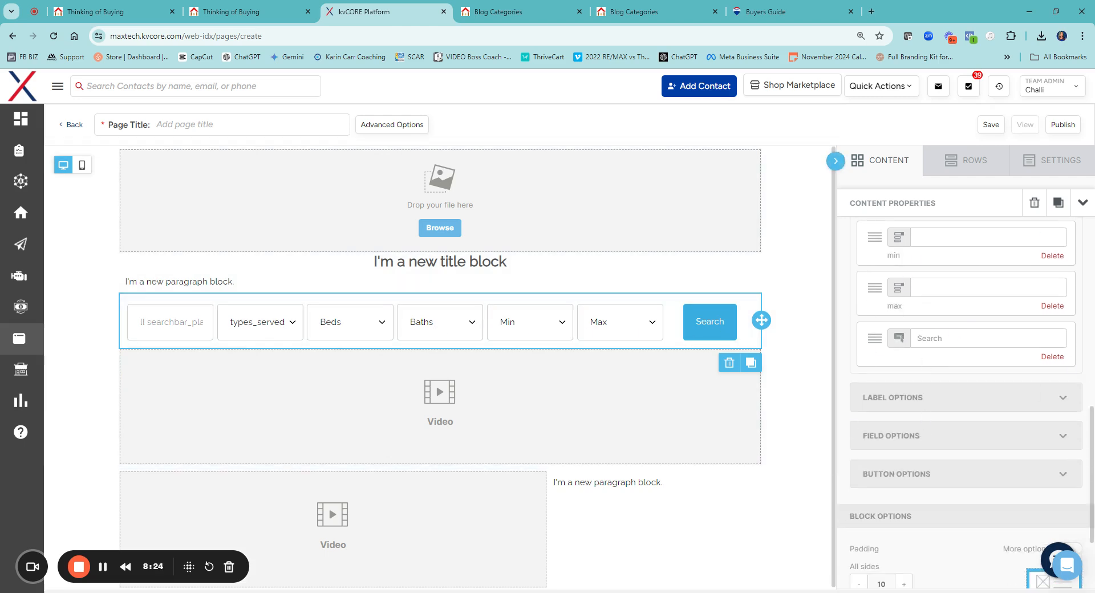
pyautogui.scroll(3, 941, 254)
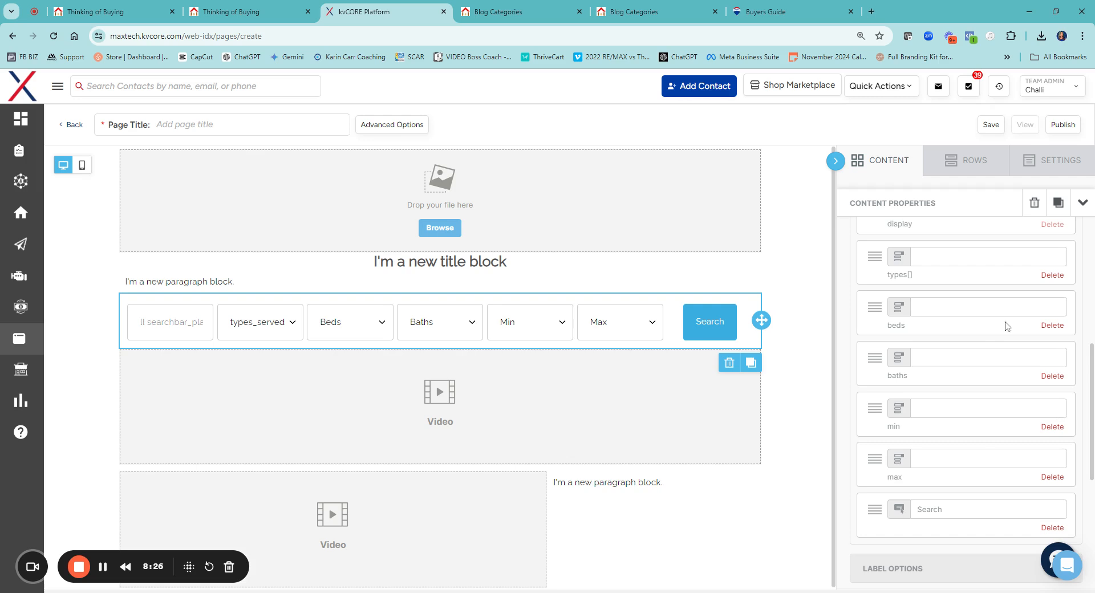
pyautogui.click(1053, 326)
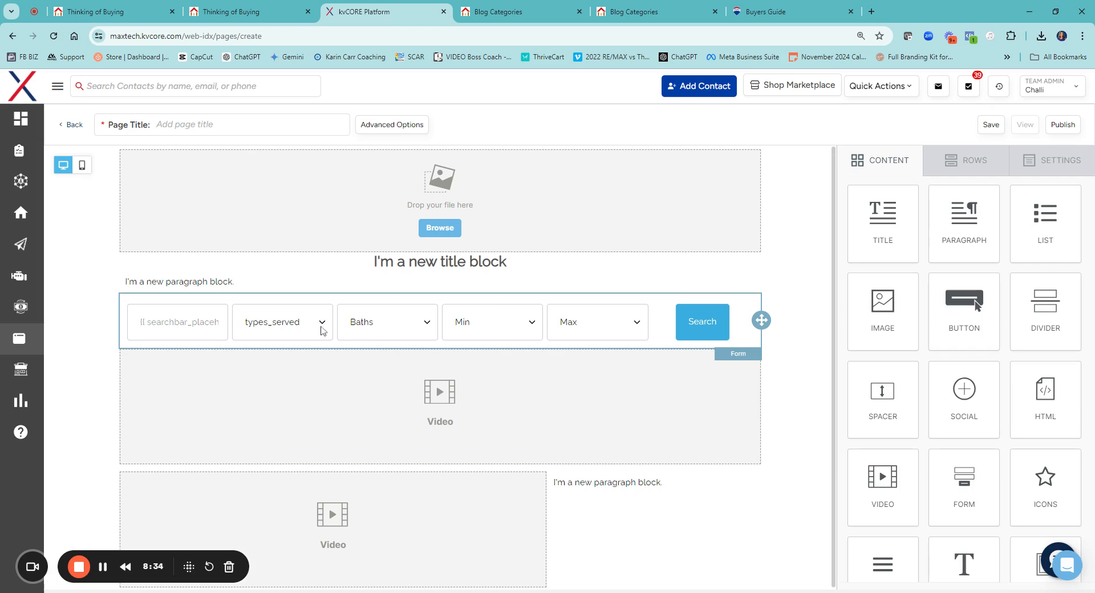
pyautogui.click(419, 342)
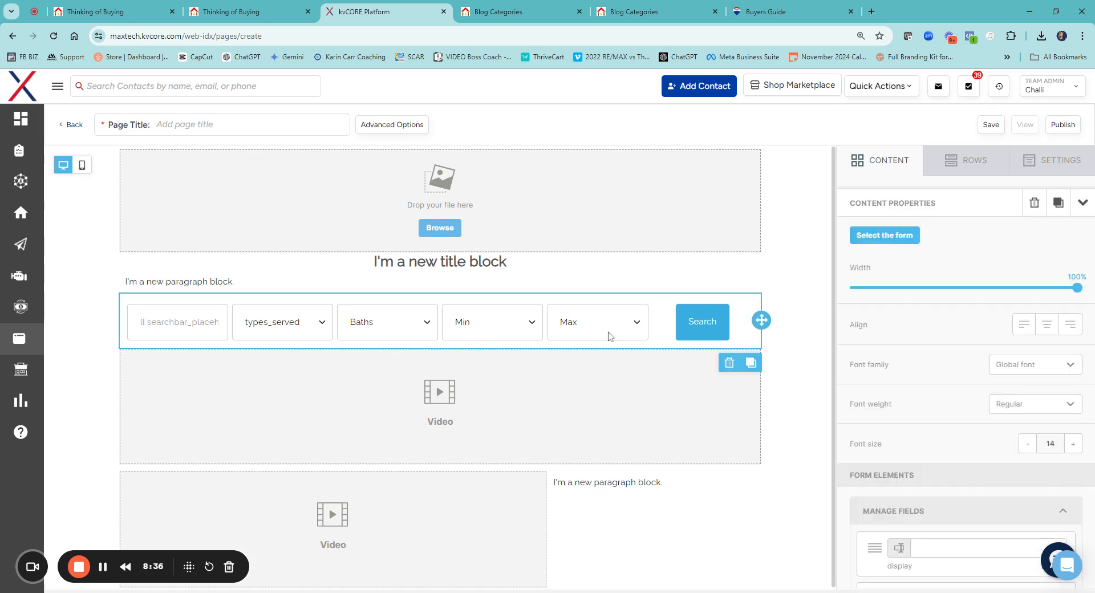
pyautogui.scroll(-5, 963, 420)
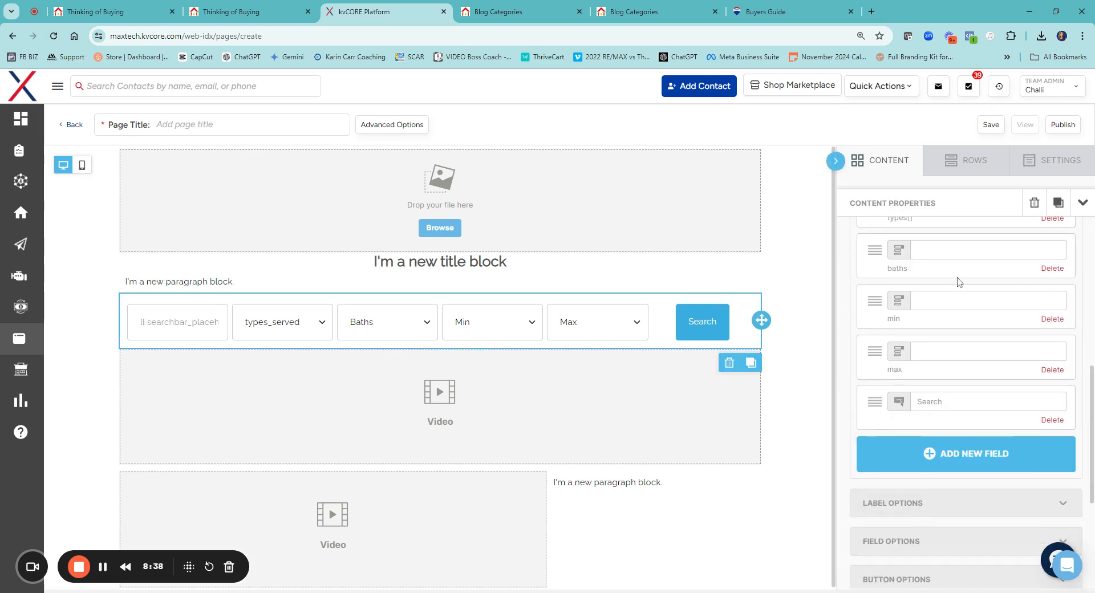
pyautogui.click(1053, 268)
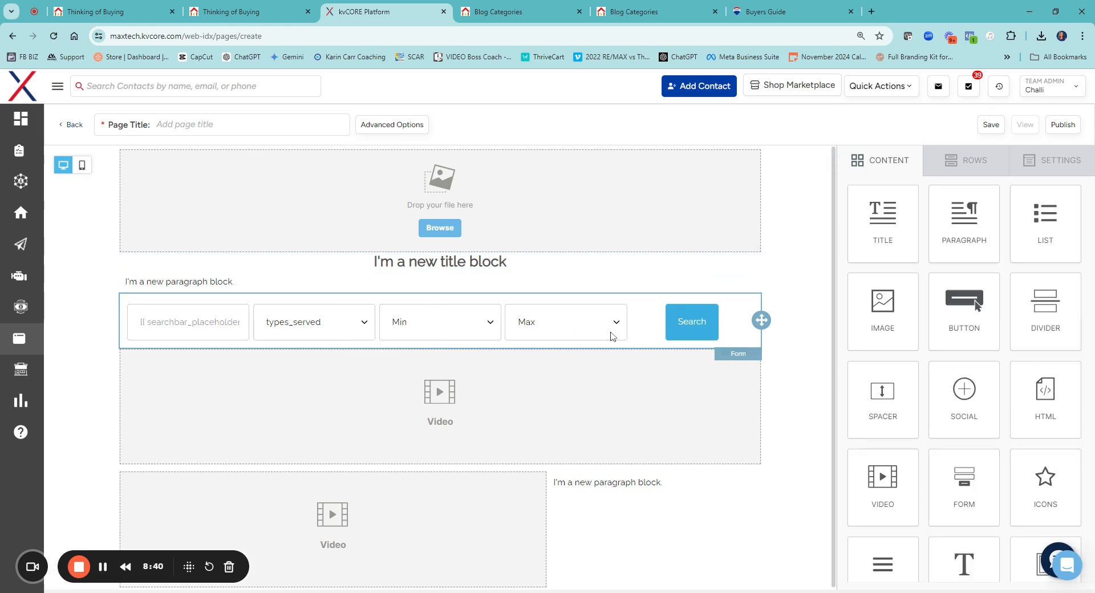
# Set the background color of the form's Search button to the dark blue #1a3668 swatch, trying the red swatch along the way
pyautogui.click(686, 332)
pyautogui.scroll(-10, 891, 360)
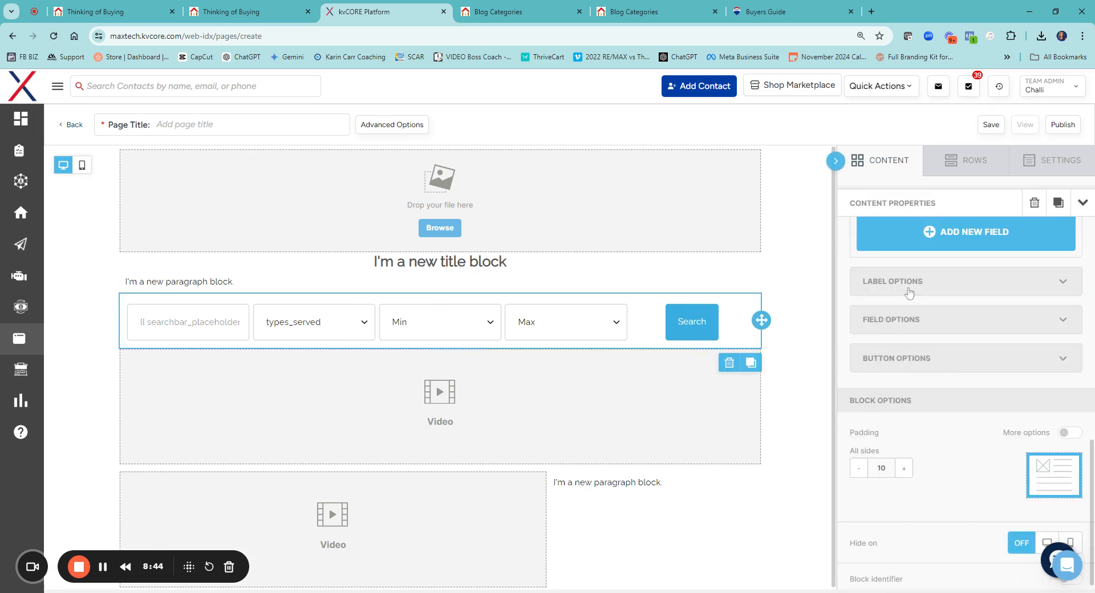
pyautogui.click(910, 366)
pyautogui.scroll(-5, 930, 410)
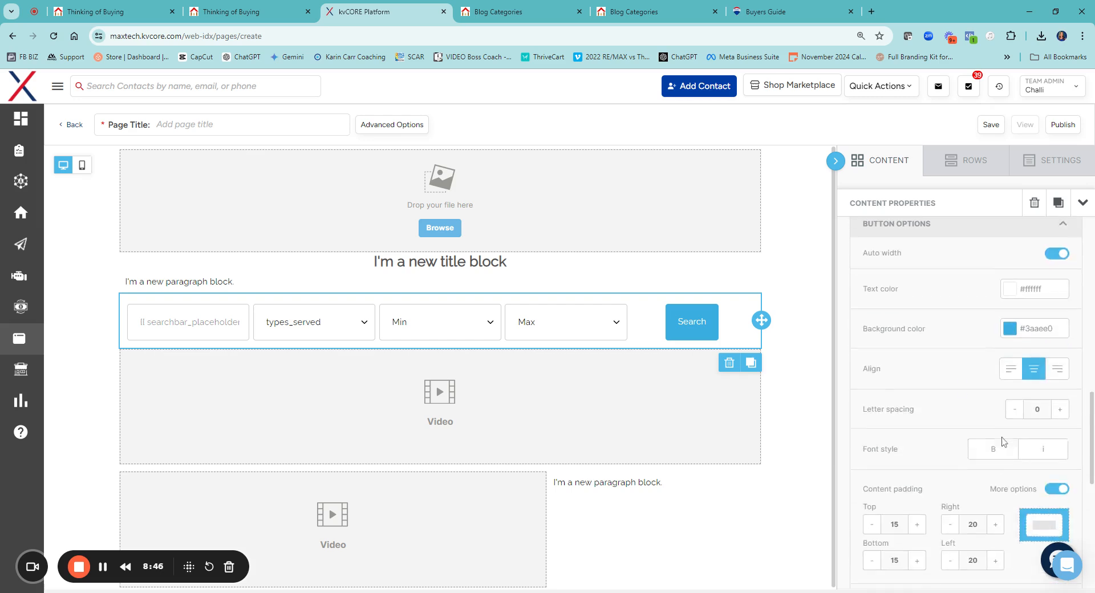
pyautogui.click(1010, 294)
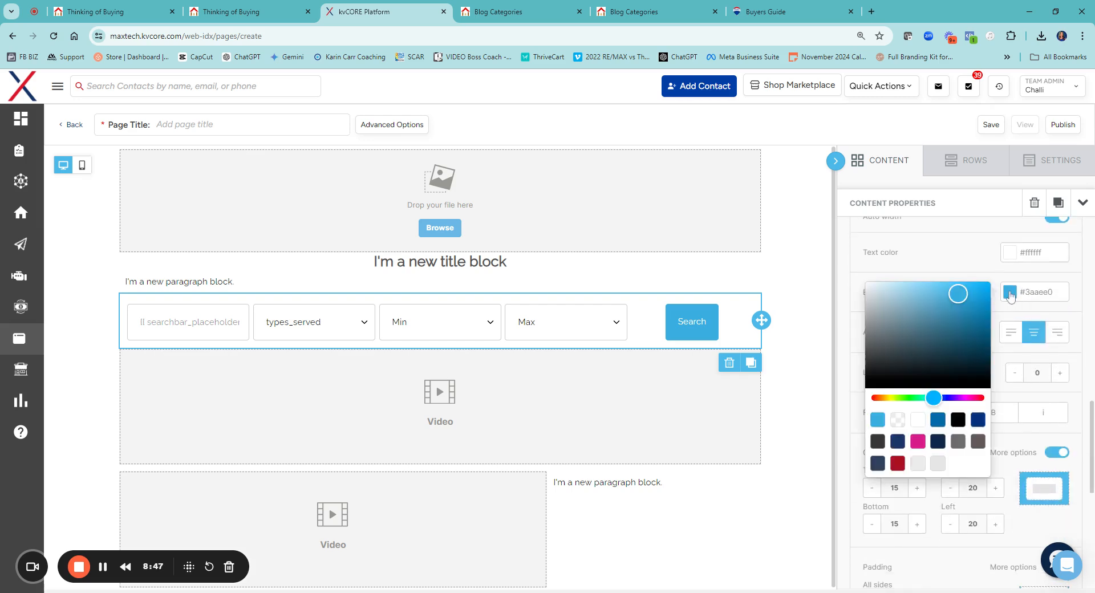
pyautogui.click(898, 442)
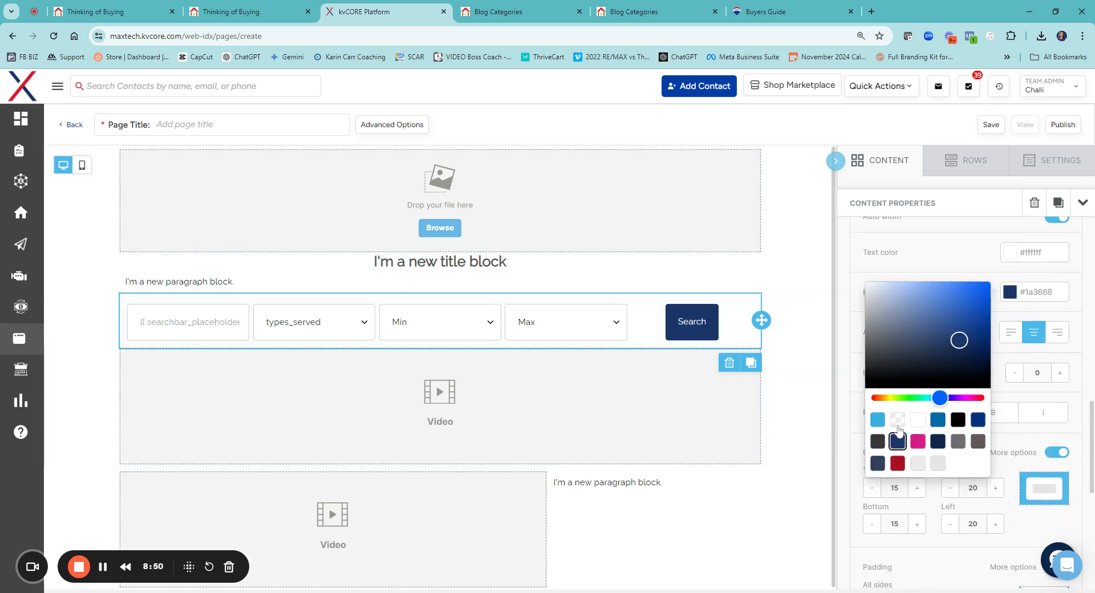
pyautogui.click(898, 463)
pyautogui.click(898, 441)
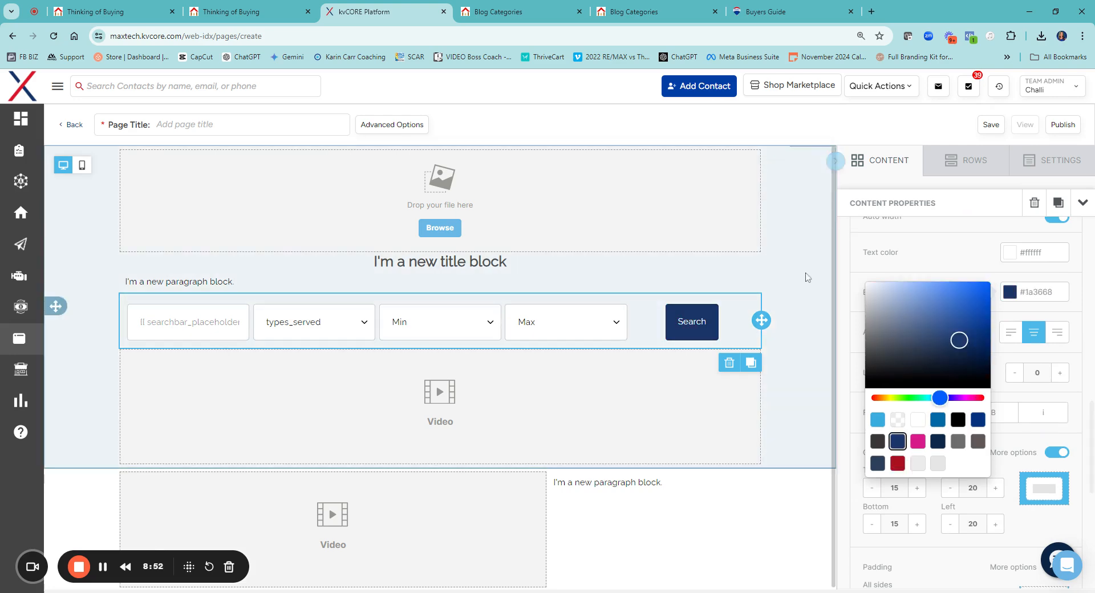
pyautogui.click(807, 277)
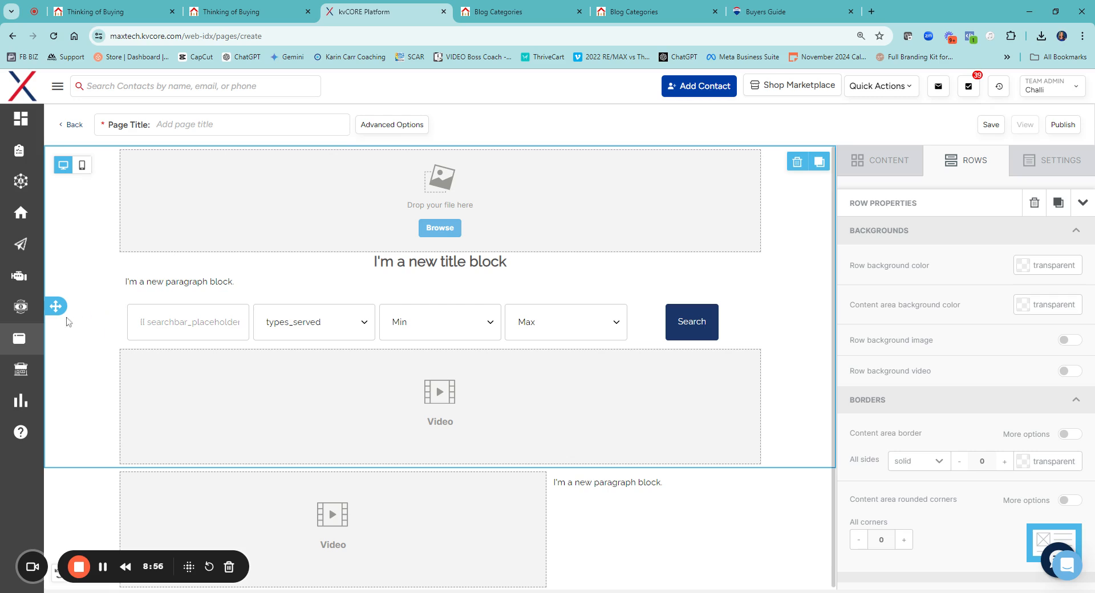
# Change the search form's font family to Poppins
pyautogui.click(759, 342)
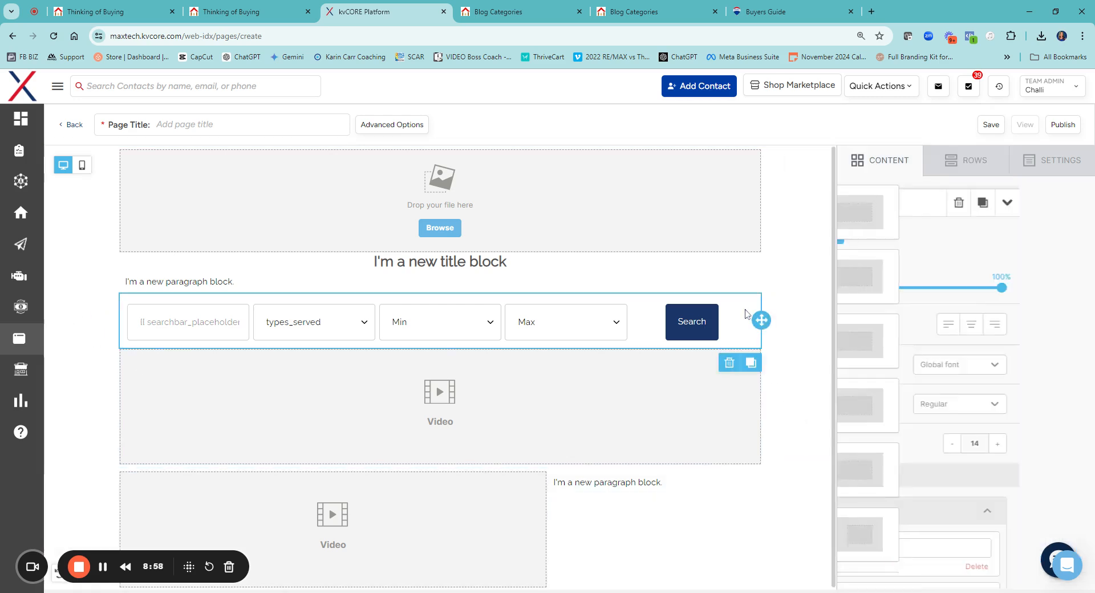
pyautogui.scroll(-5, 969, 434)
pyautogui.scroll(-5, 953, 411)
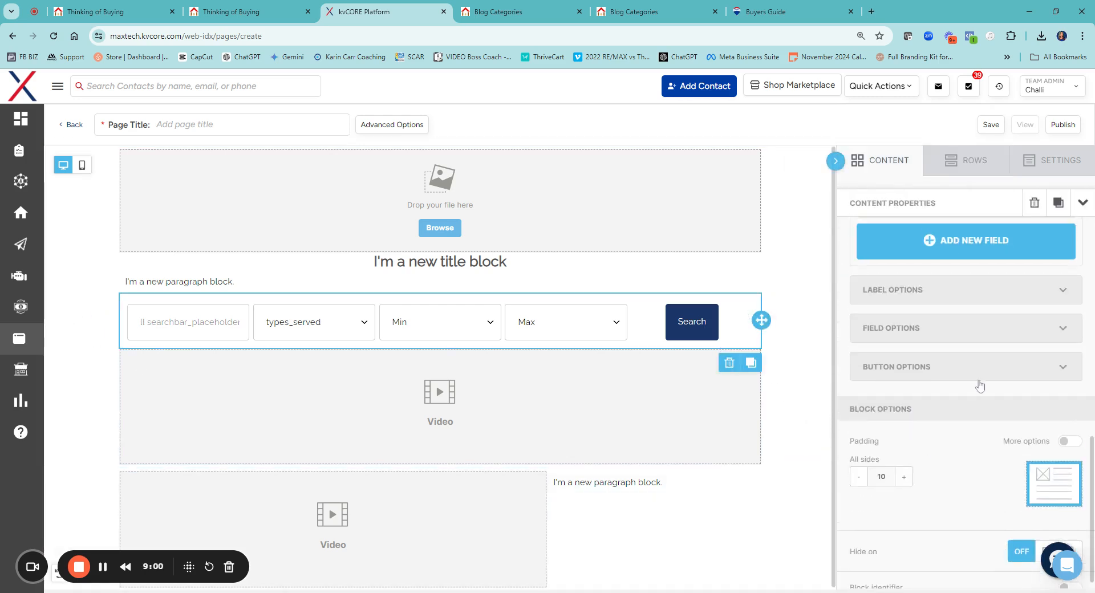
pyautogui.scroll(10, 977, 383)
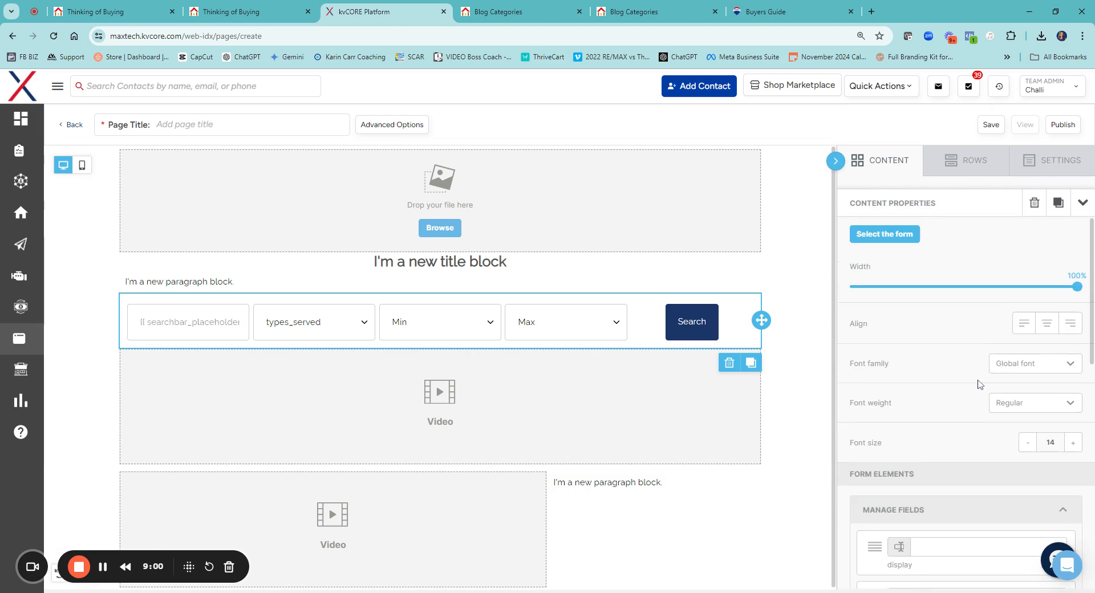
pyautogui.click(1029, 372)
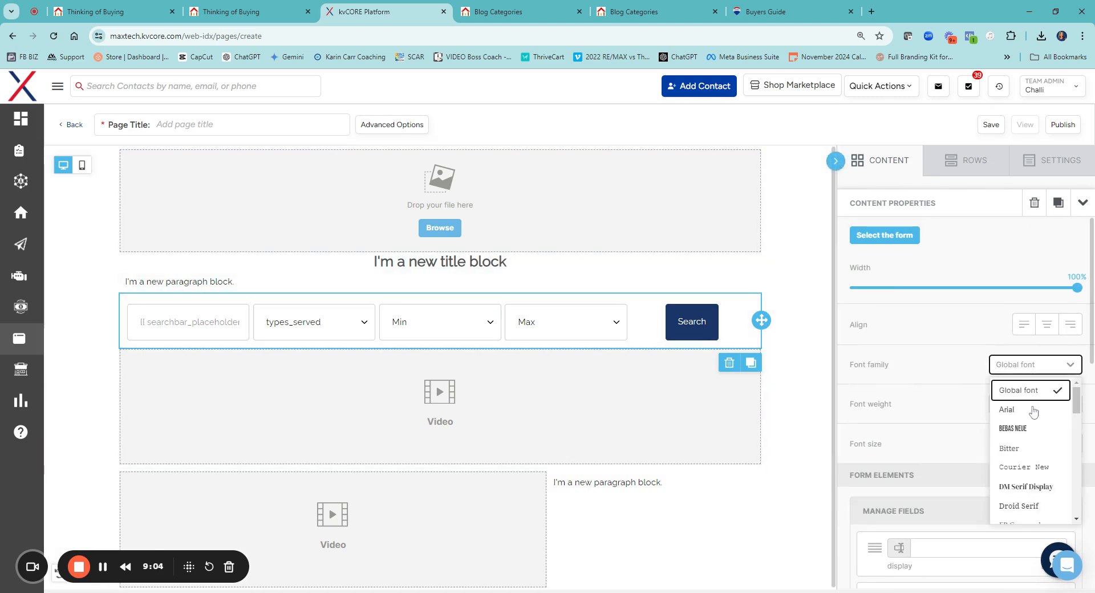
pyautogui.scroll(-3, 1036, 432)
pyautogui.scroll(-5, 1036, 433)
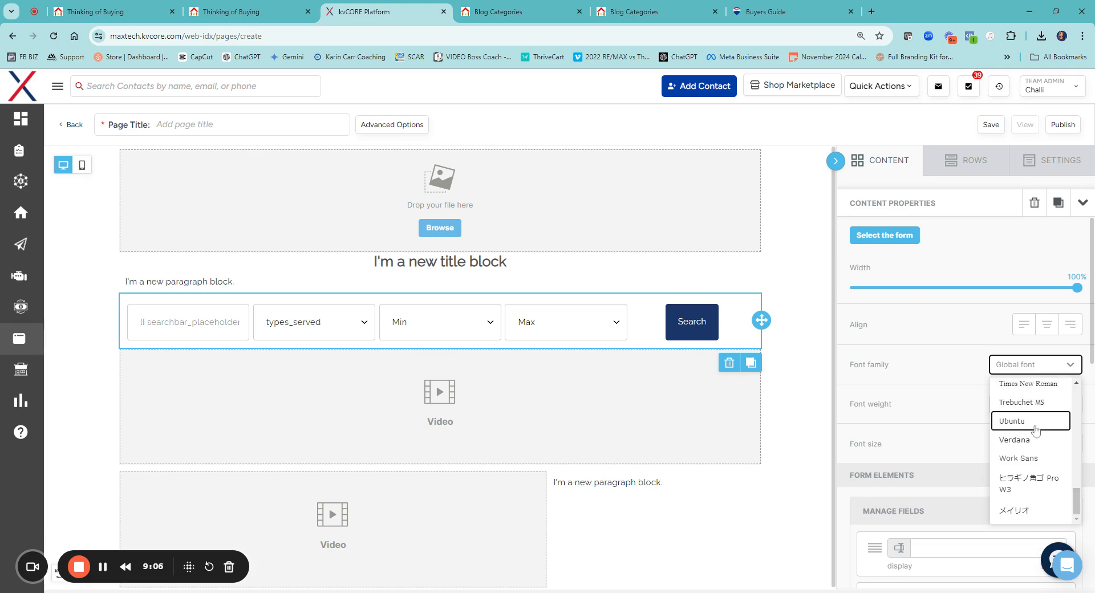
pyautogui.click(1016, 400)
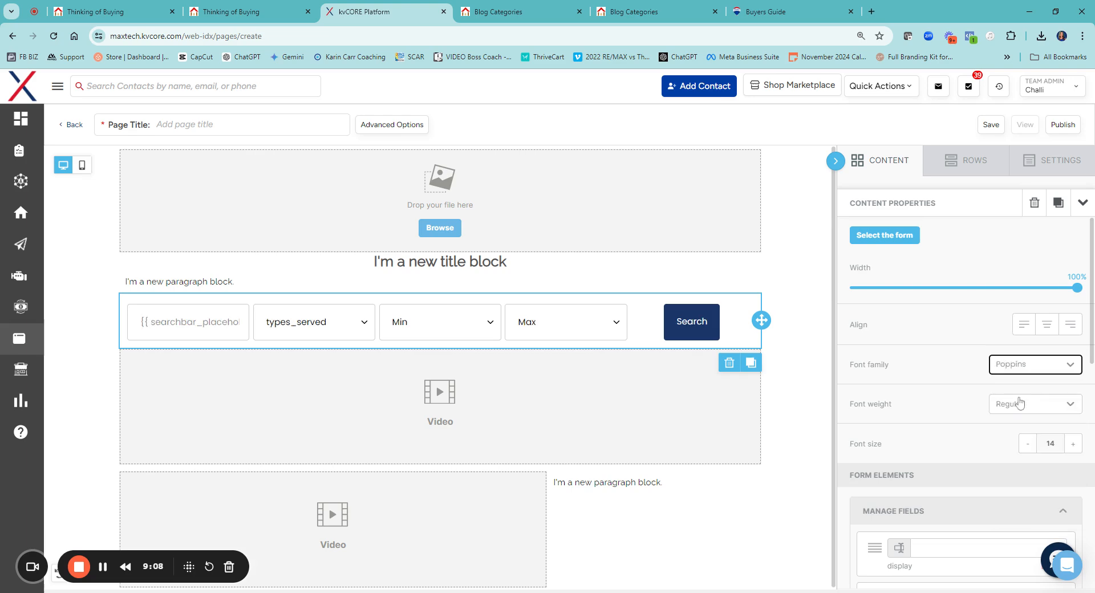
pyautogui.click(797, 298)
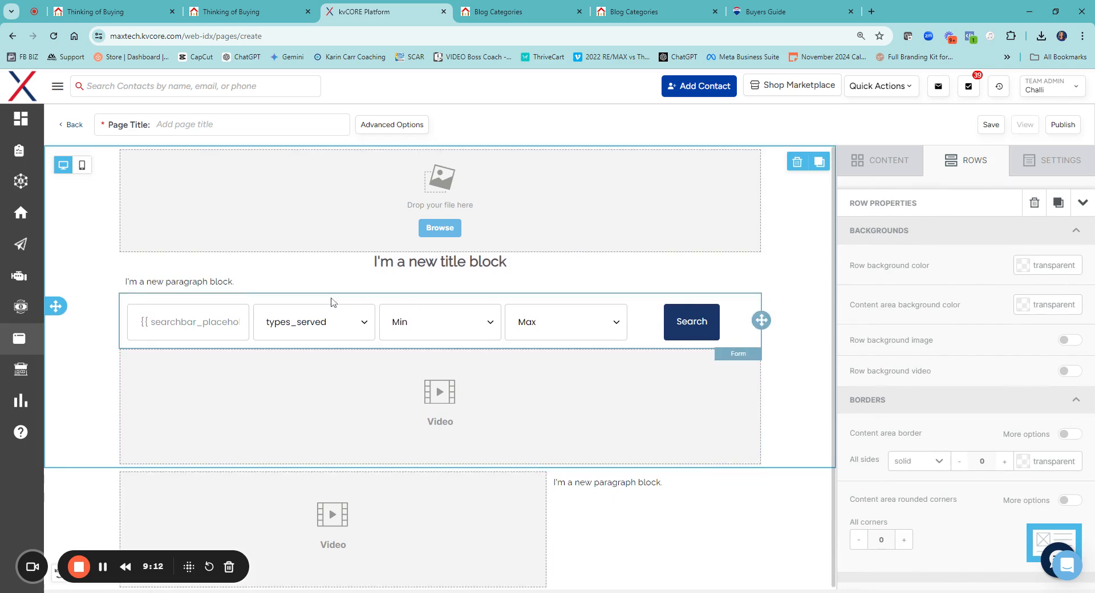
# Open the free photo search for the page's image block, search for "brick house" and look through the pictures
pyautogui.click(440, 228)
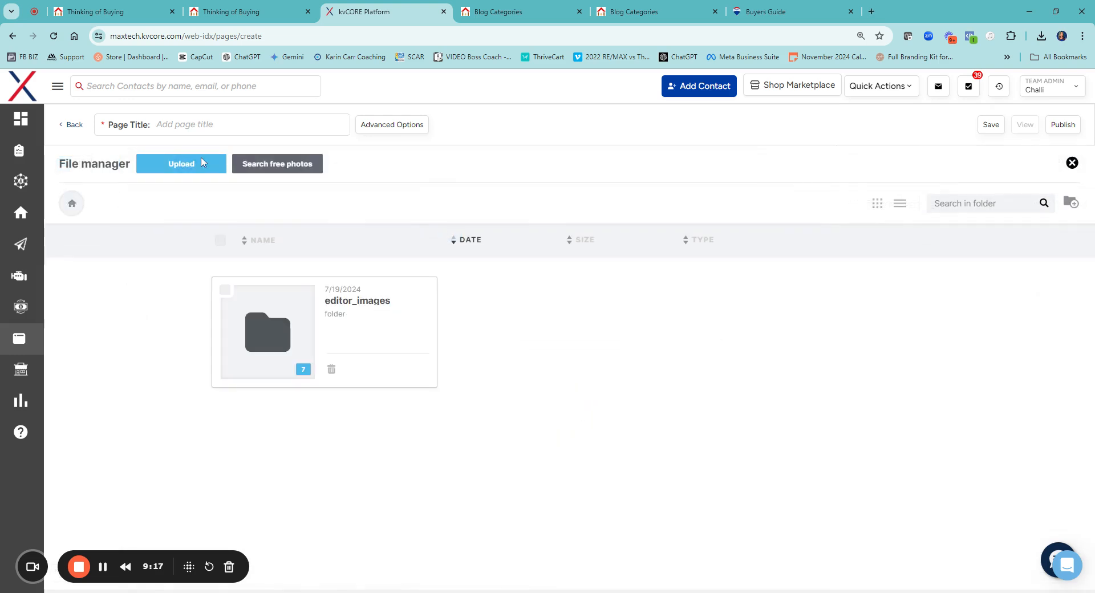
pyautogui.click(271, 168)
pyautogui.click(495, 387)
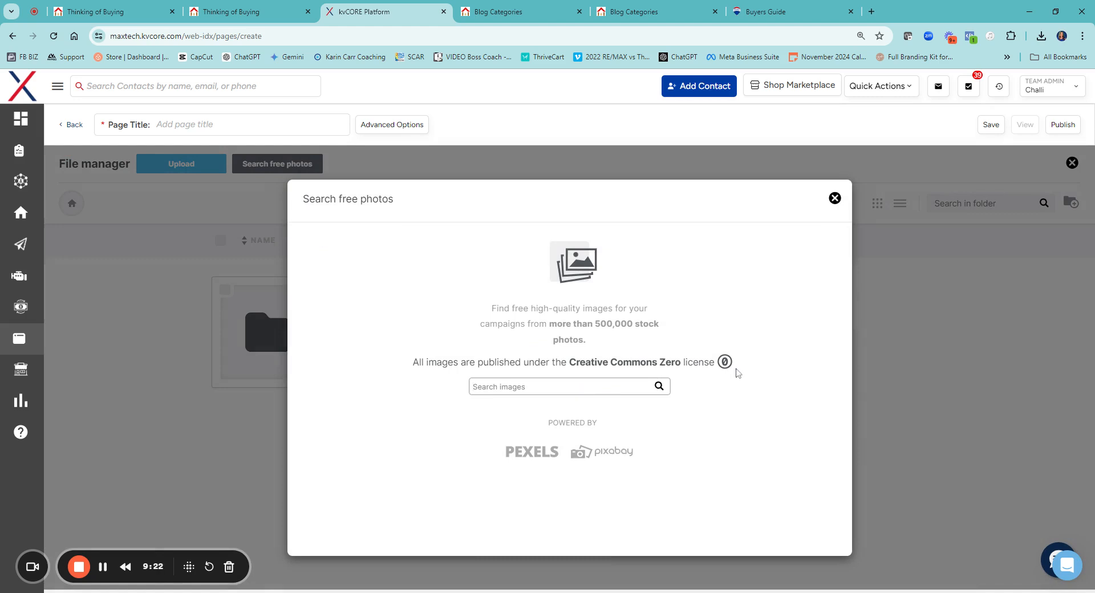
pyautogui.write('brick house')
pyautogui.press('Return')
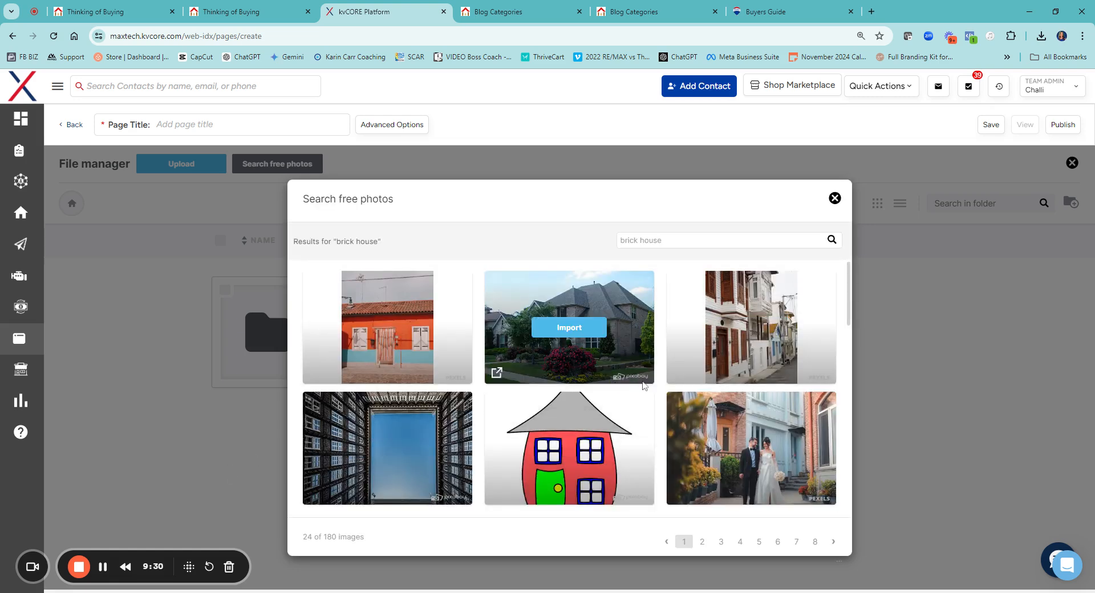
pyautogui.scroll(-2, 635, 381)
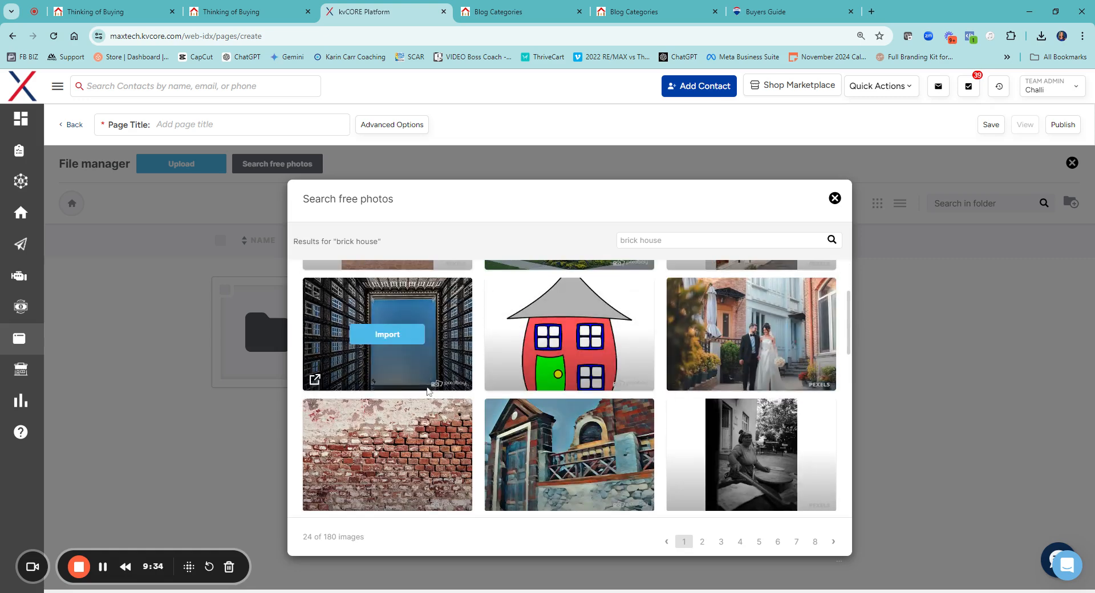
pyautogui.scroll(-6, 428, 392)
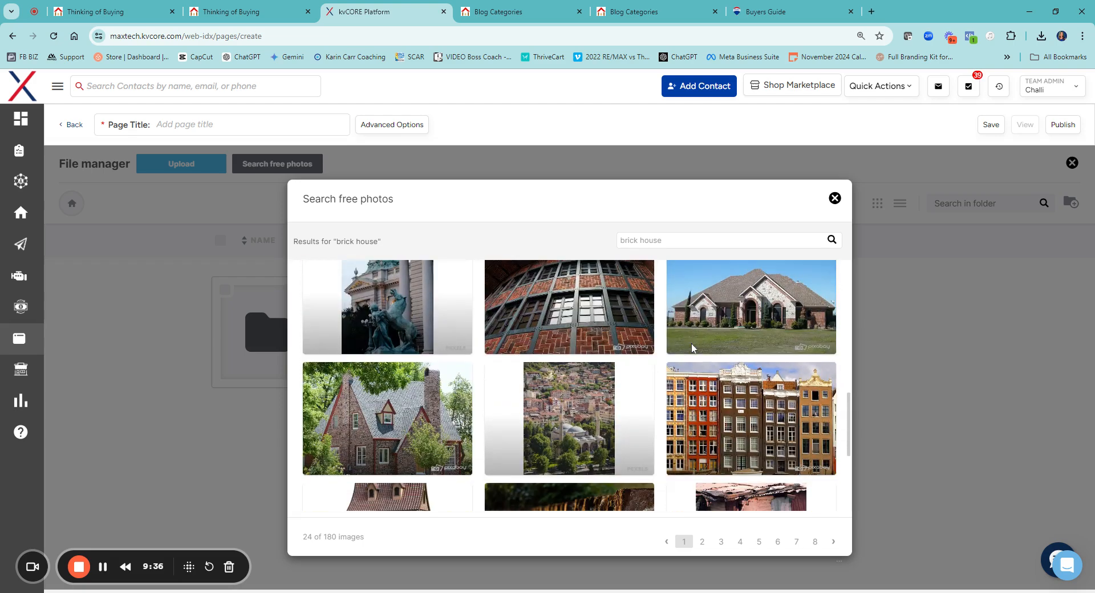
pyautogui.scroll(-5, 435, 397)
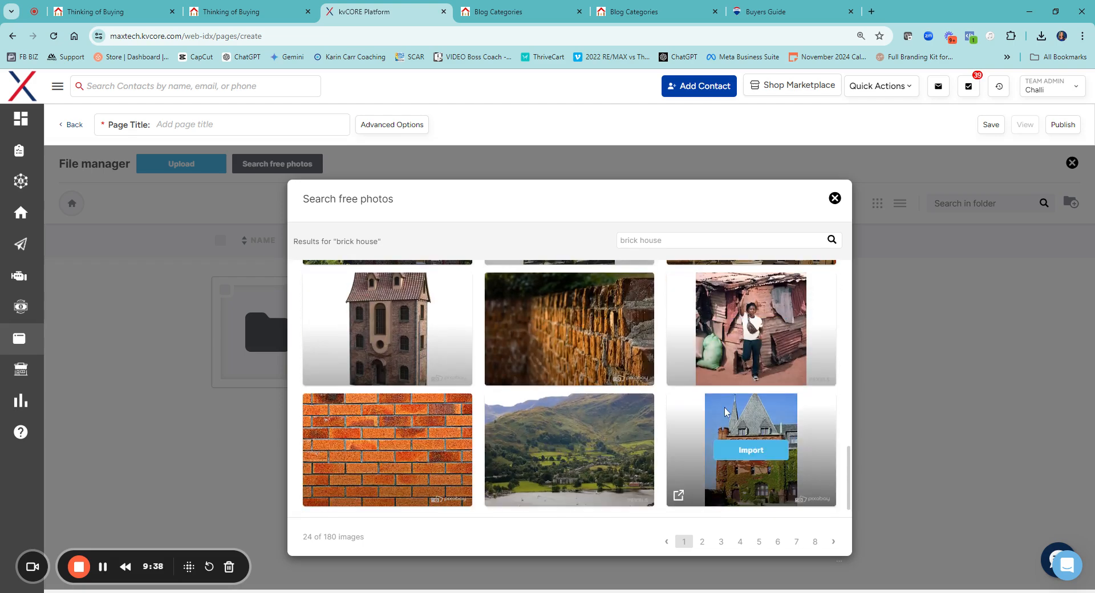
# Search the free photos for "family house", look through the pictures, and close the photo search and file manager without importing
pyautogui.scroll(6, 736, 428)
pyautogui.scroll(5, 720, 393)
pyautogui.moveTo(663, 240); pyautogui.dragTo(613, 248)
pyautogui.write('famil')
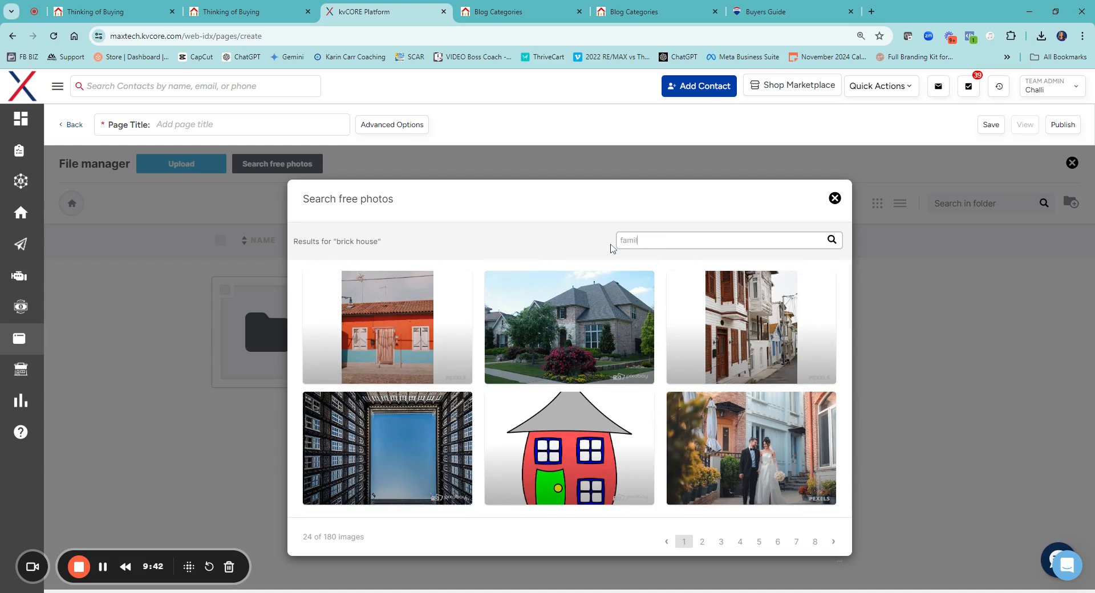
pyautogui.write('y house')
pyautogui.press('Return')
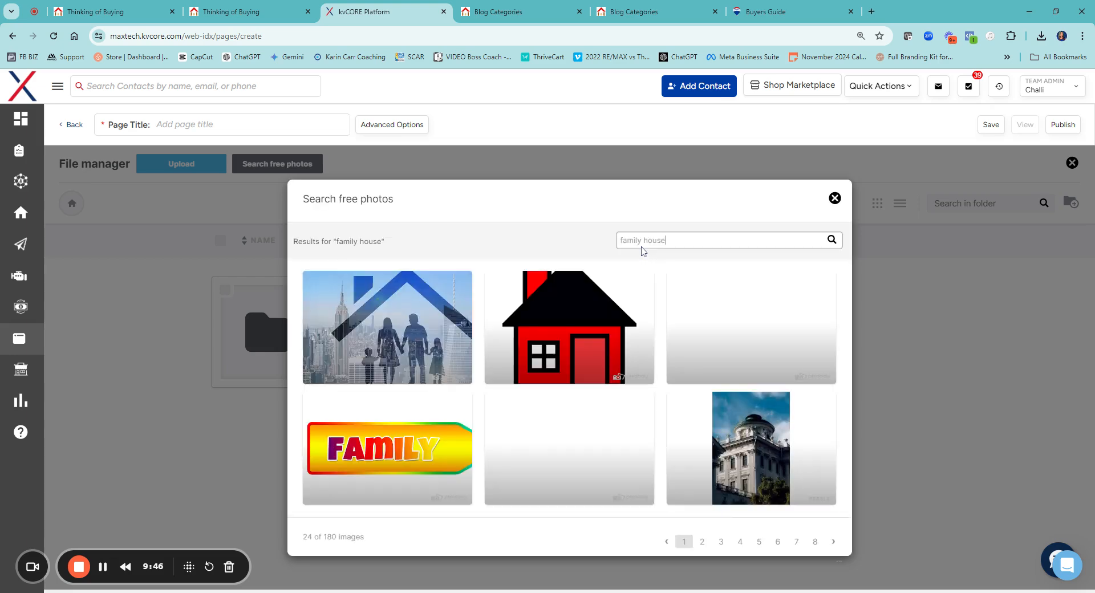
pyautogui.scroll(-5, 622, 403)
pyautogui.scroll(-3, 596, 381)
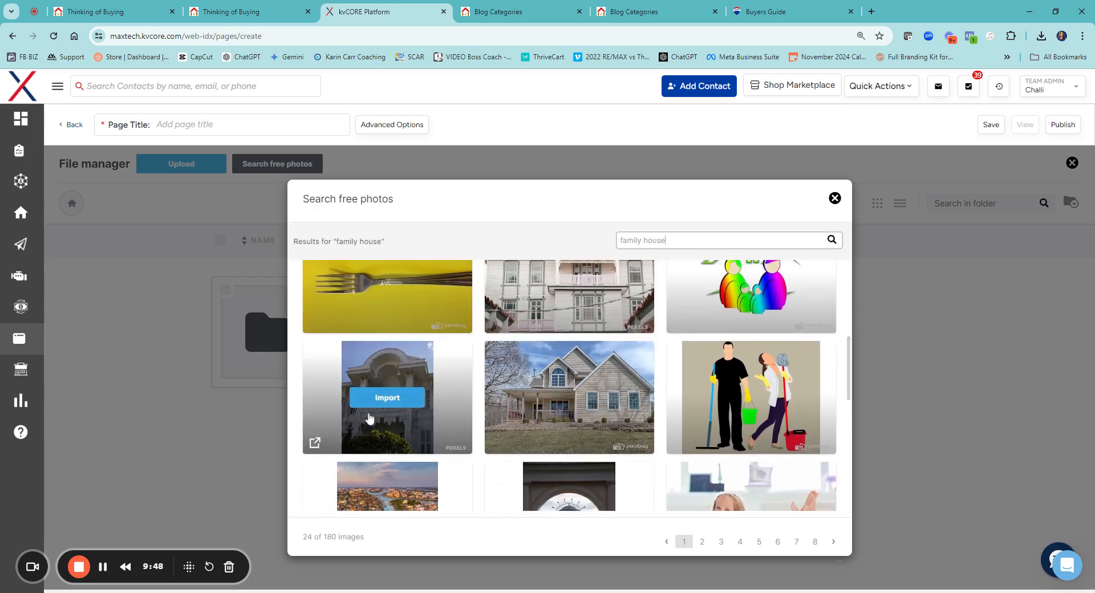
pyautogui.scroll(-5, 595, 382)
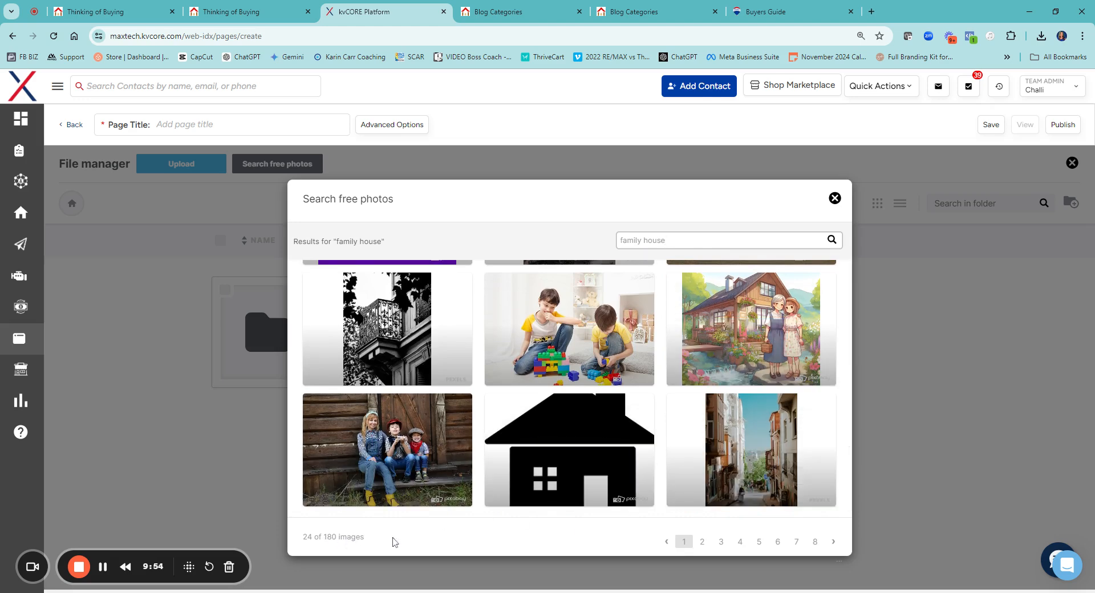
pyautogui.scroll(6, 656, 311)
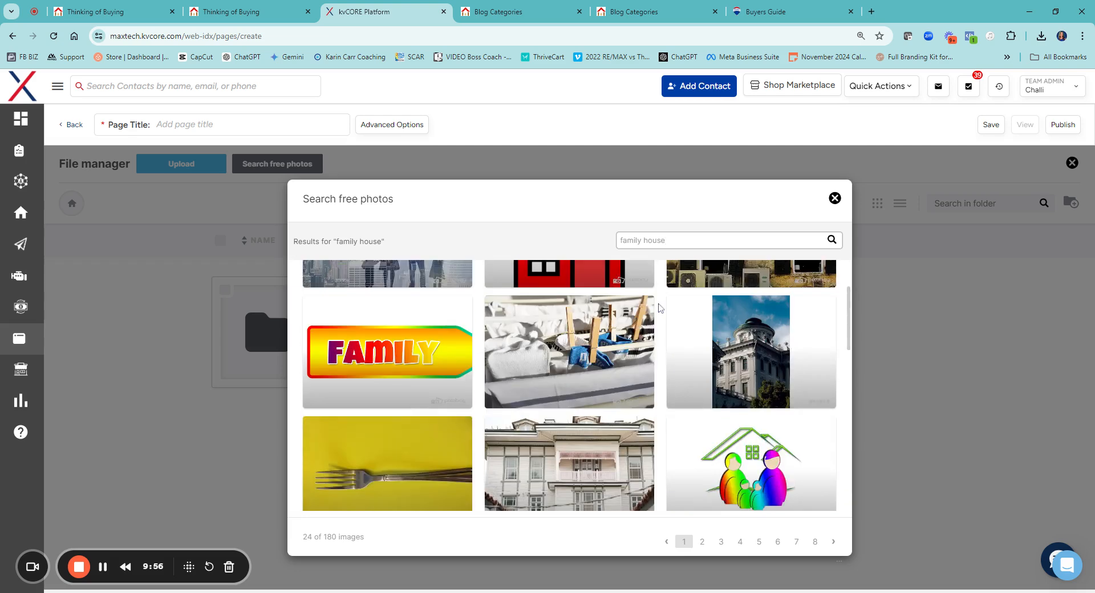
pyautogui.scroll(2, 659, 308)
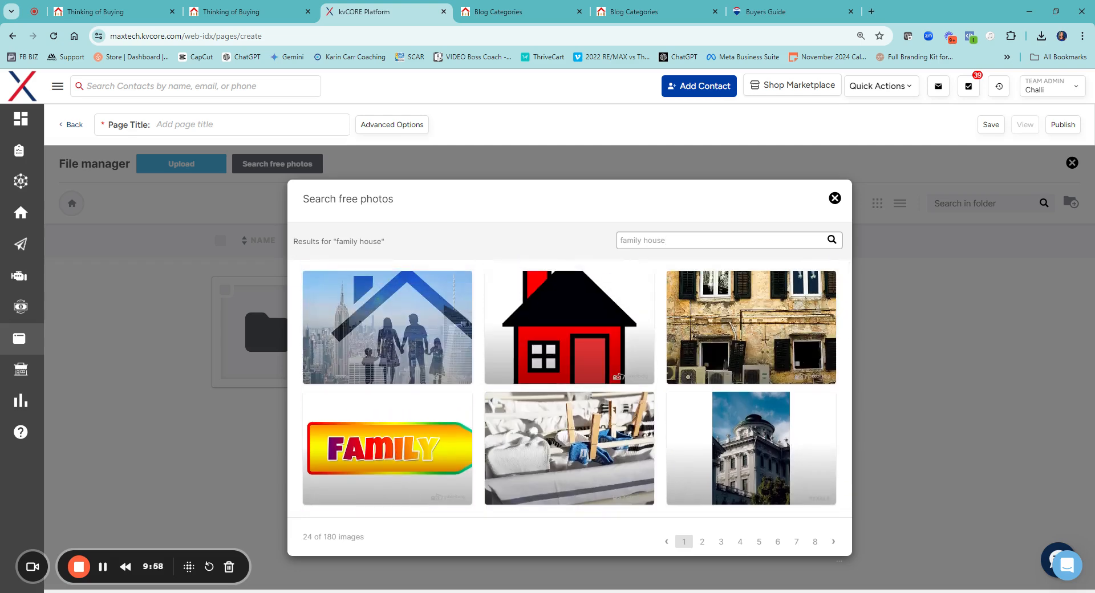
pyautogui.moveTo(736, 372)
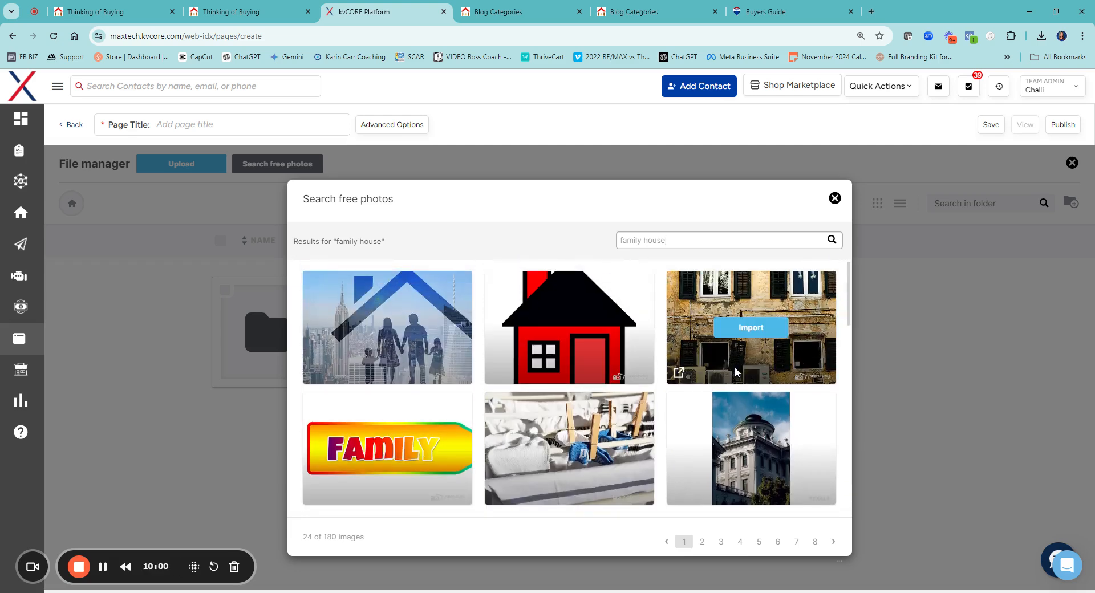
pyautogui.click(835, 199)
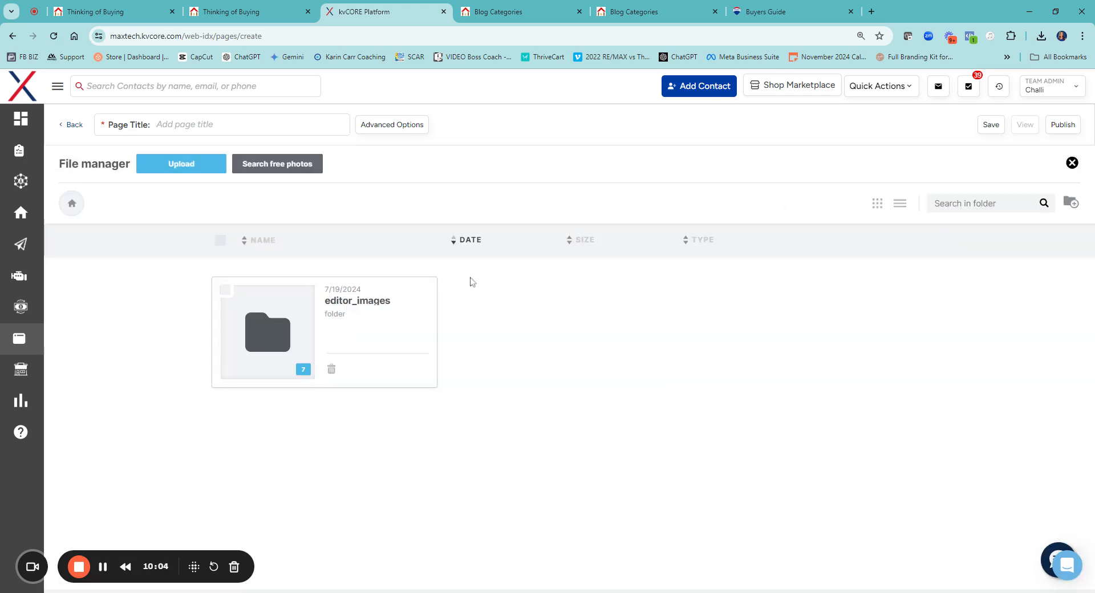
pyautogui.click(1072, 163)
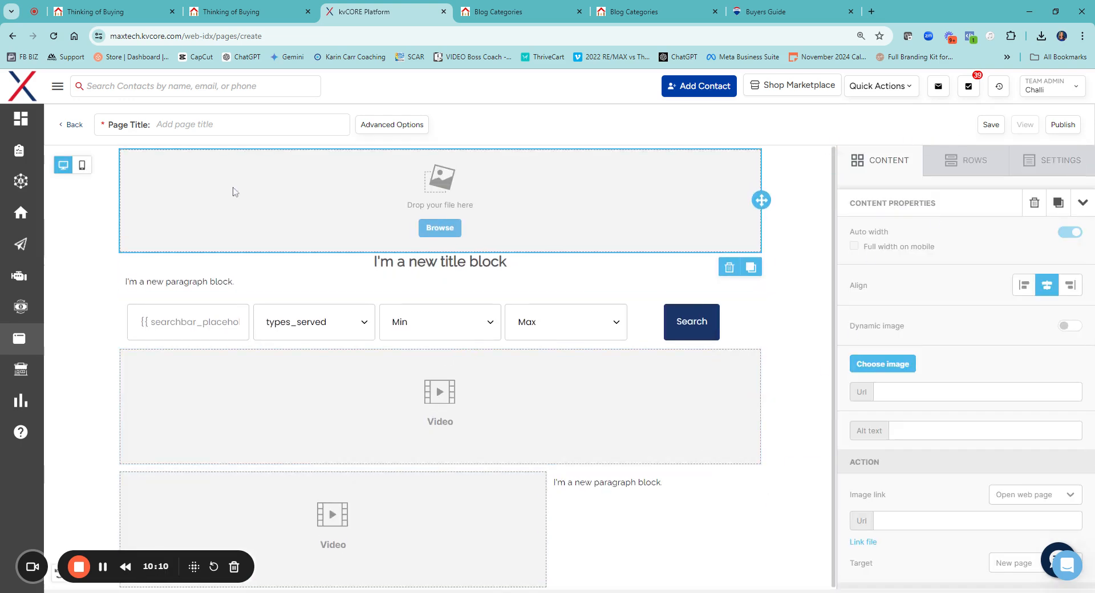
# Enter the page title "Buyer New" in the advanced options, toggle Add to Child Sites, and close the options
pyautogui.click(382, 127)
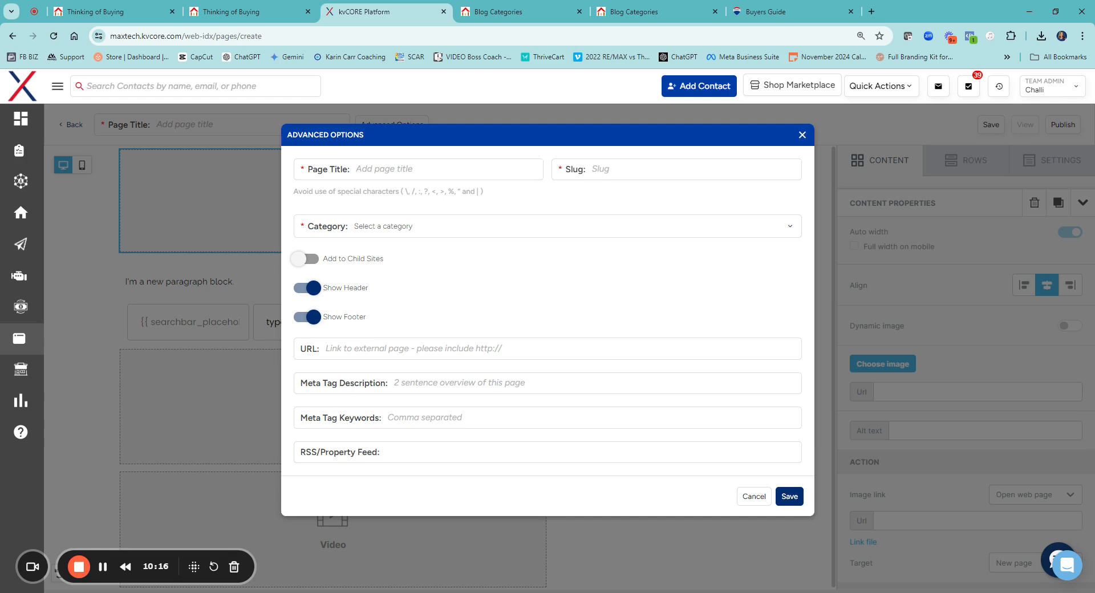
pyautogui.write('Buyer New')
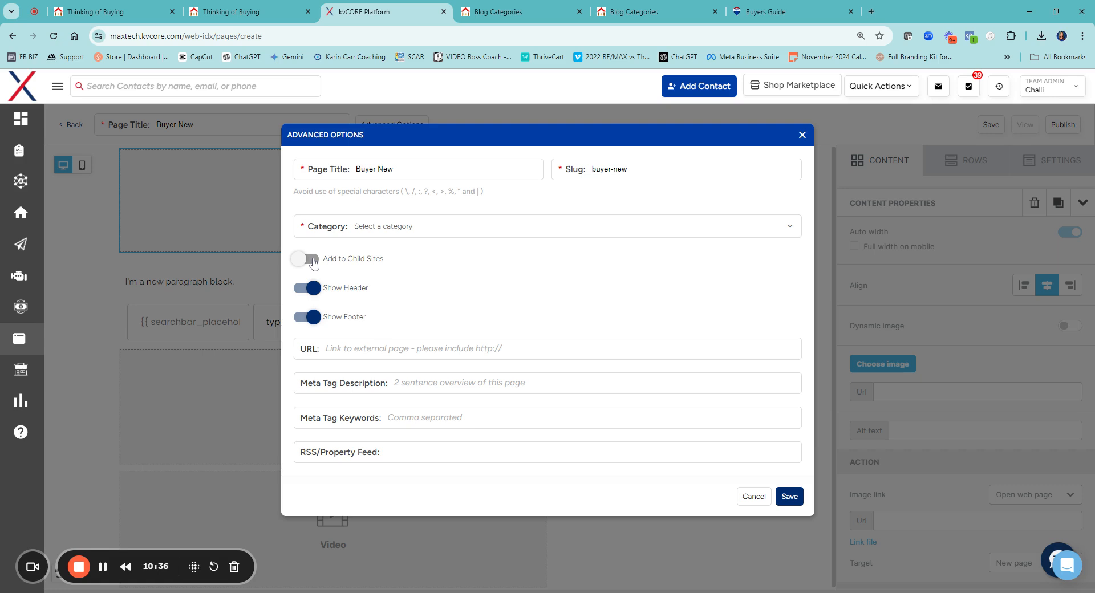
pyautogui.click(313, 261)
pyautogui.click(395, 384)
pyautogui.click(802, 135)
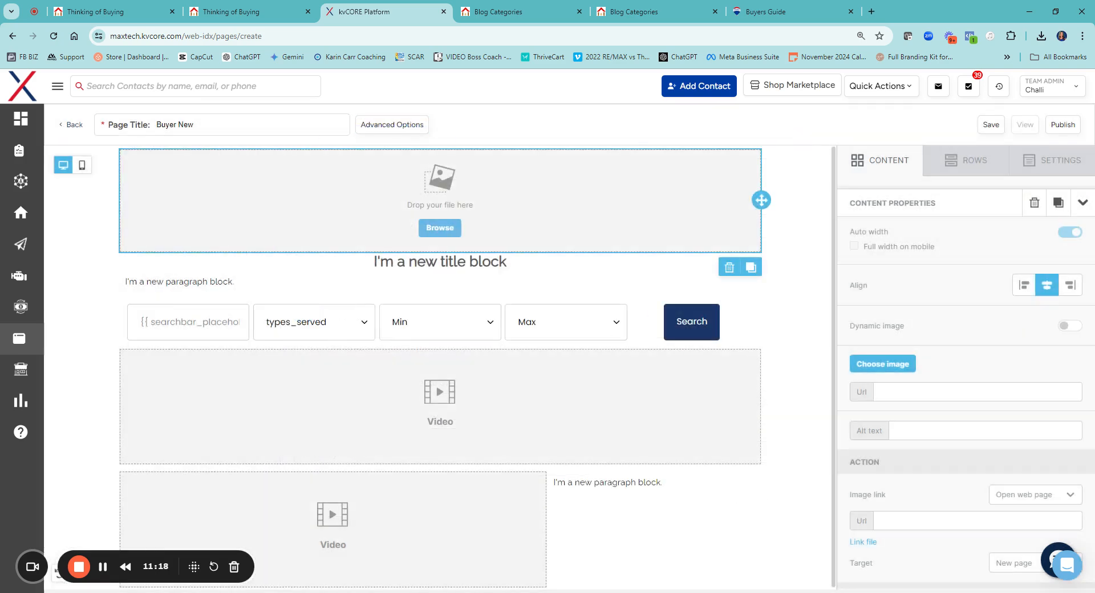
# Leave the page editor, discarding the unsaved custom page, and return to the list of page templates
pyautogui.click(74, 126)
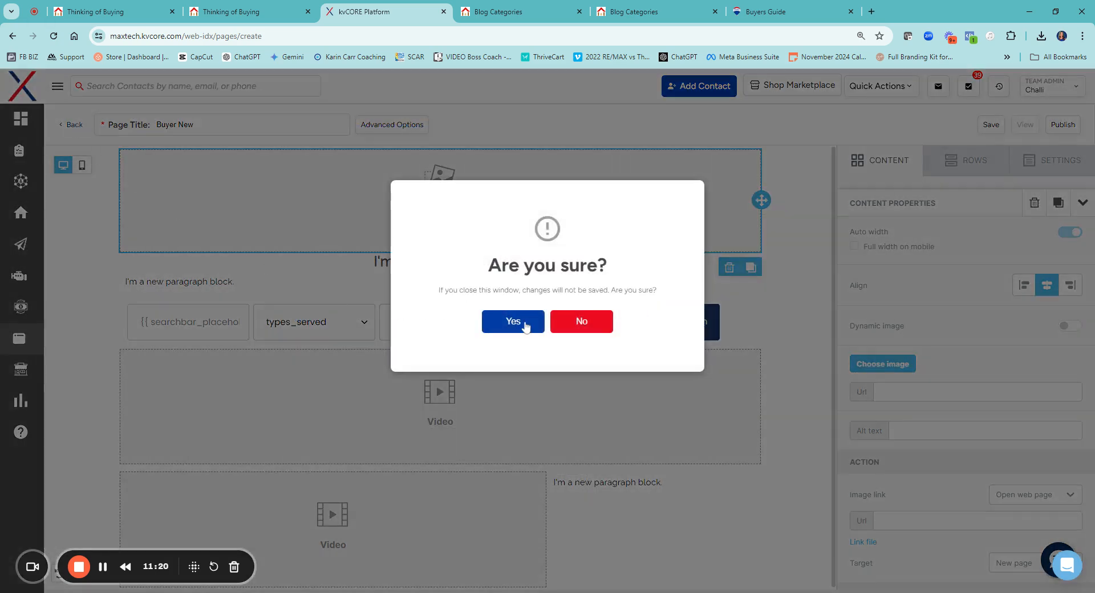
pyautogui.click(502, 317)
pyautogui.scroll(-5, 268, 416)
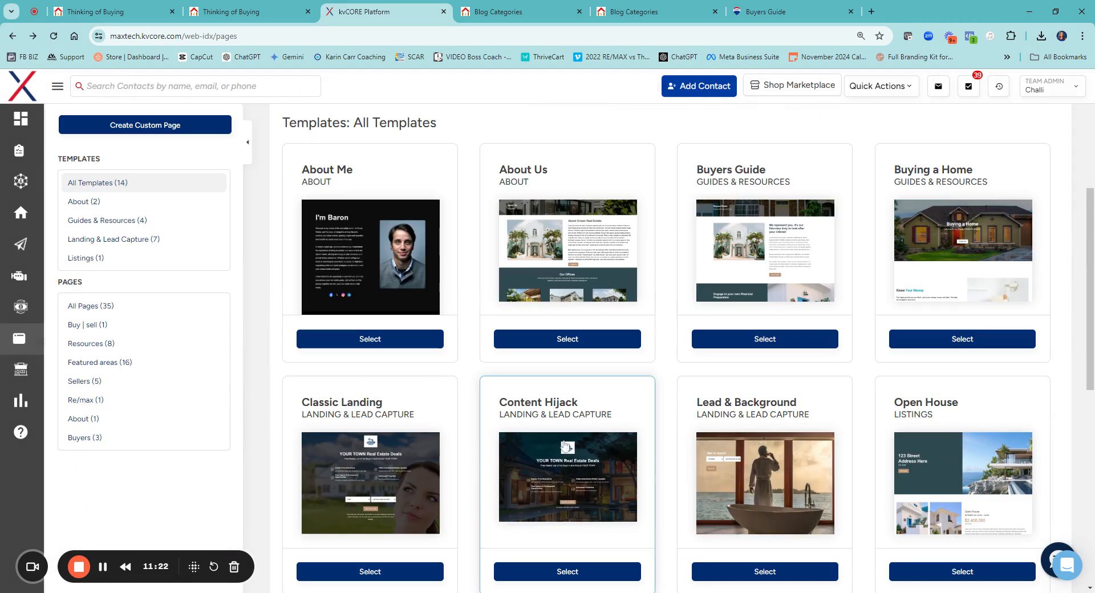
# Switch to the live Buyers Guide page and look at the drop-down entries in its top navigation
pyautogui.click(790, 11)
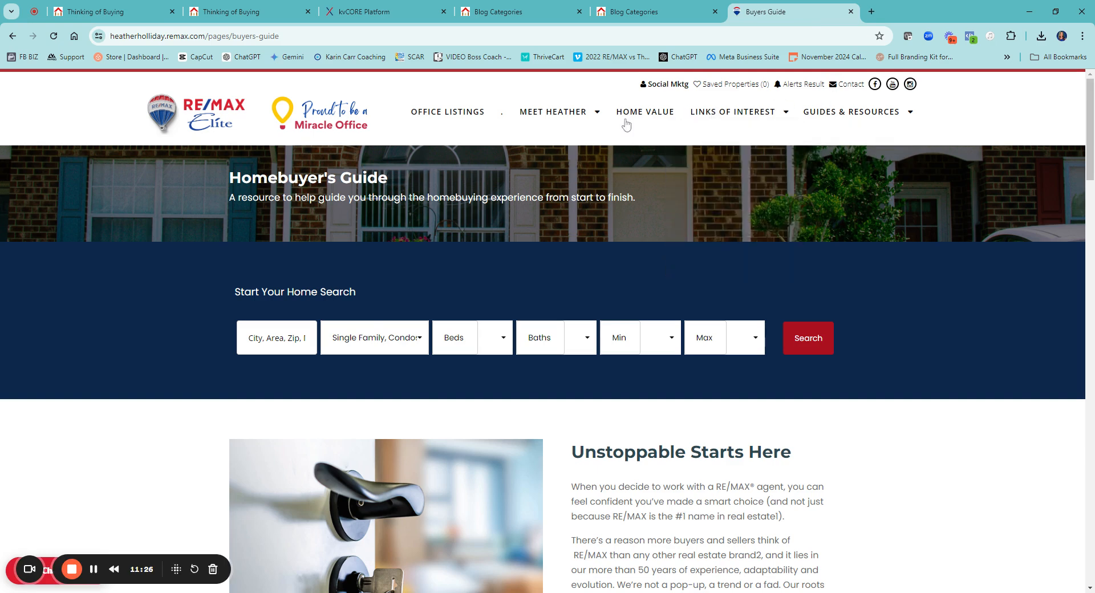
pyautogui.moveTo(556, 124)
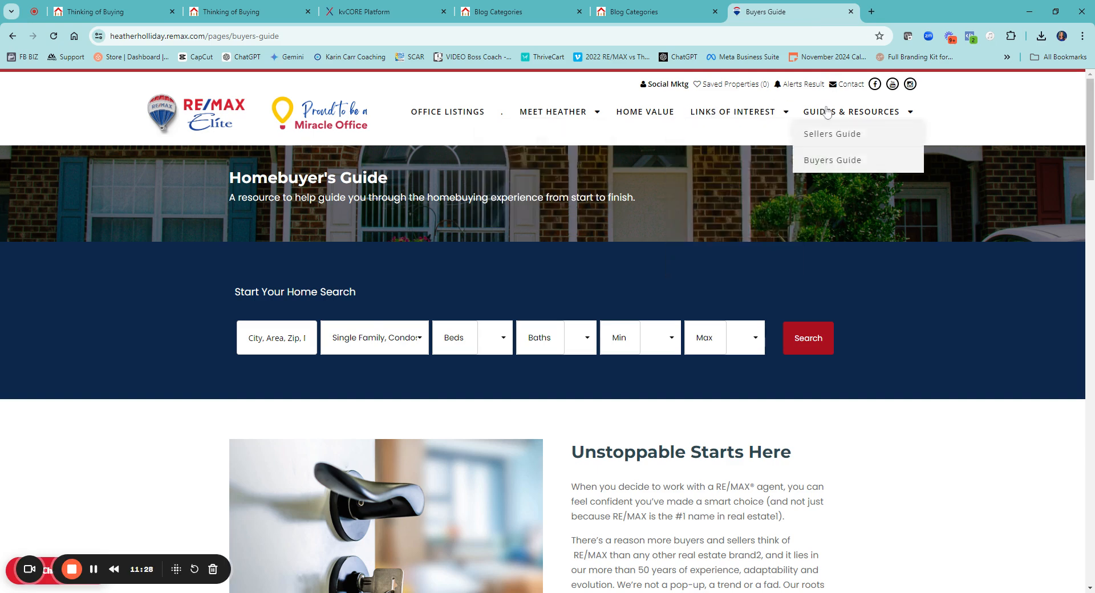
pyautogui.moveTo(741, 121)
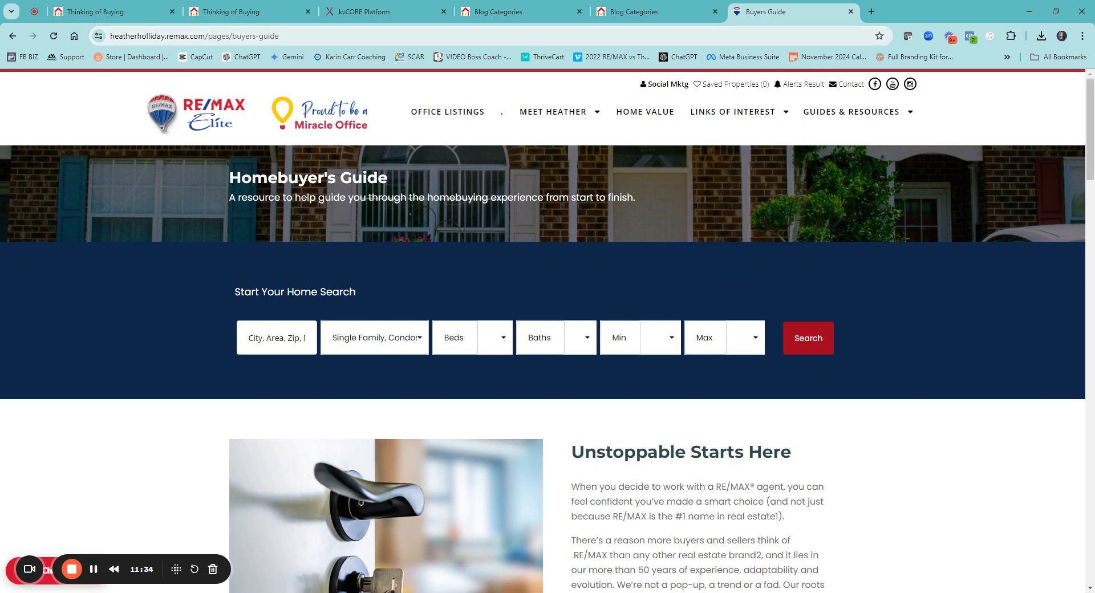
# Return to kvCORE, open the website's Custom Navigation settings and review the navigation labels and links
pyautogui.click(340, 16)
pyautogui.scroll(5, 279, 205)
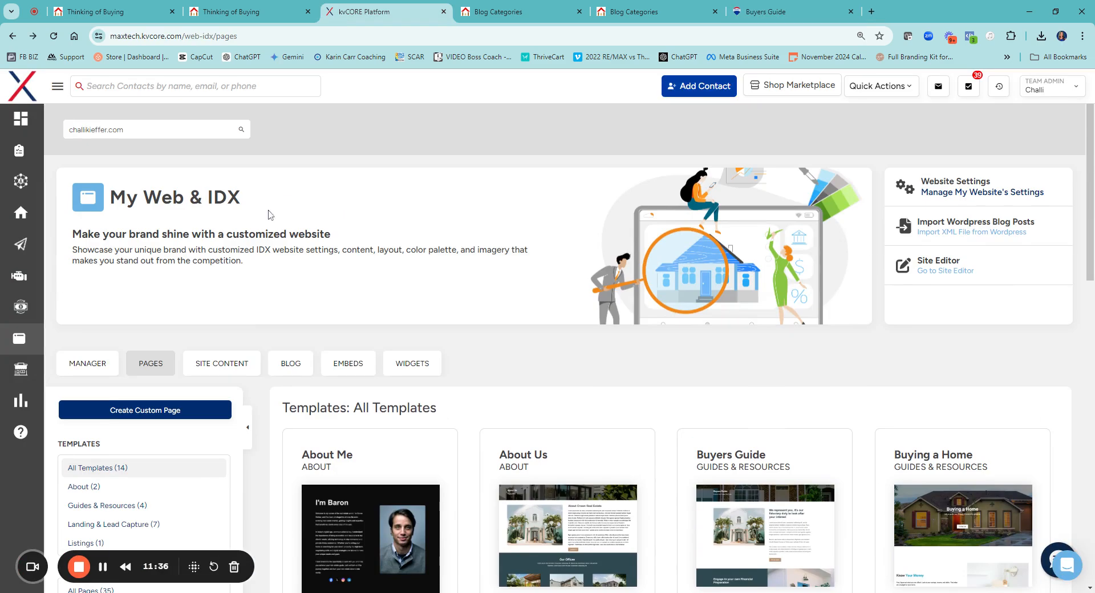
pyautogui.click(87, 365)
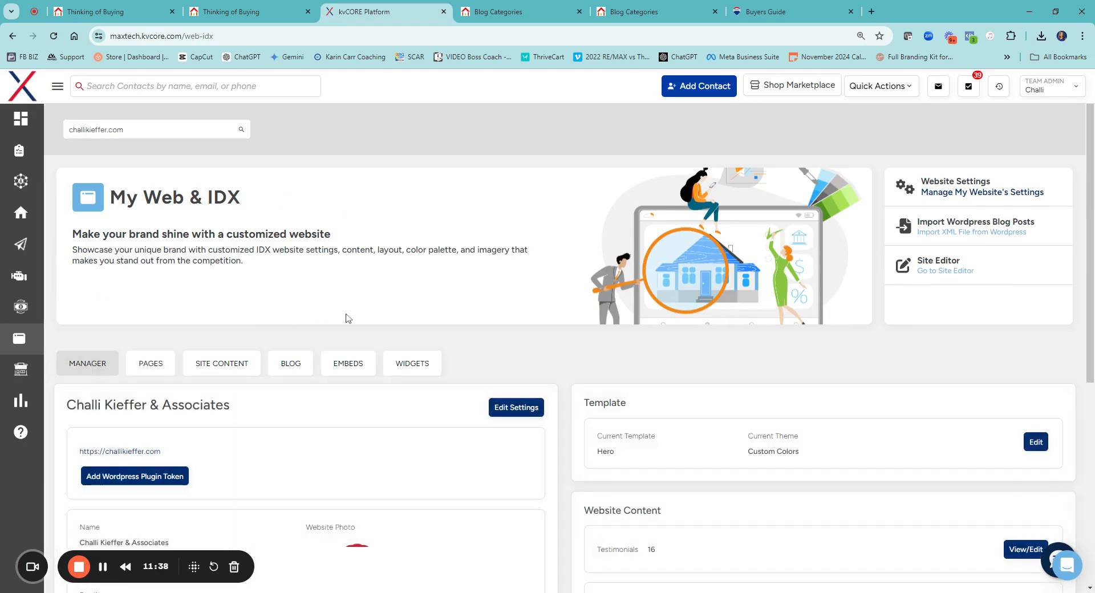
pyautogui.click(516, 408)
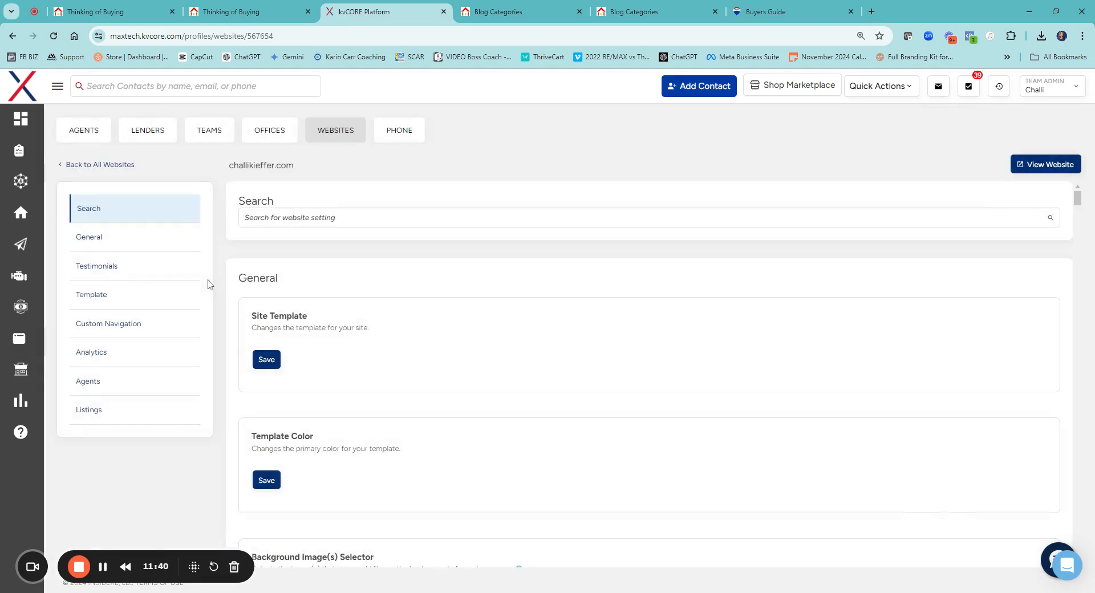
pyautogui.click(117, 330)
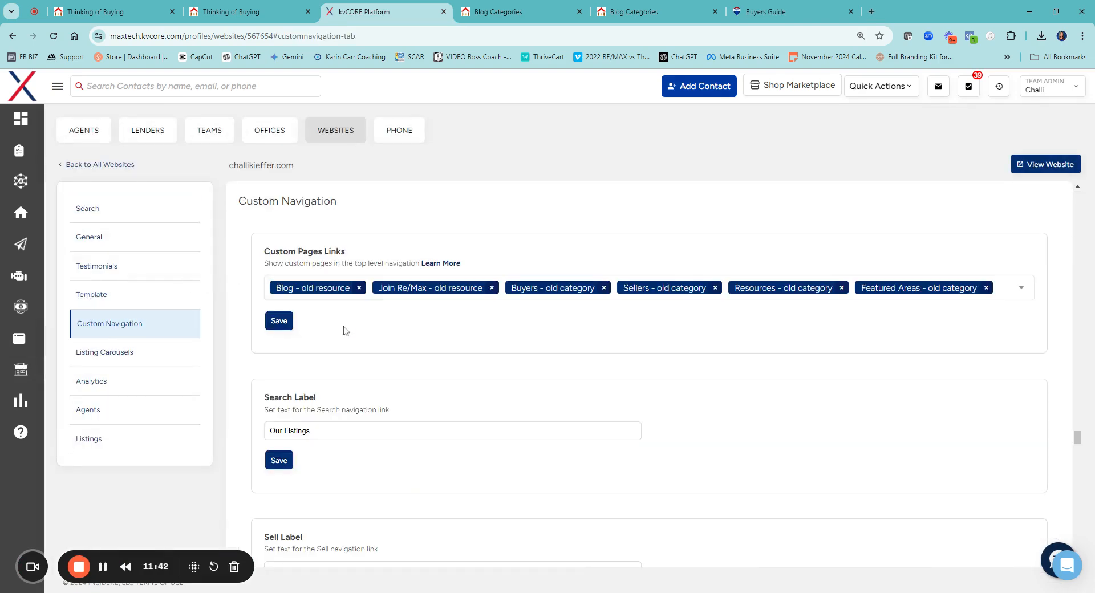
pyautogui.scroll(-2, 345, 307)
pyautogui.scroll(-7, 346, 307)
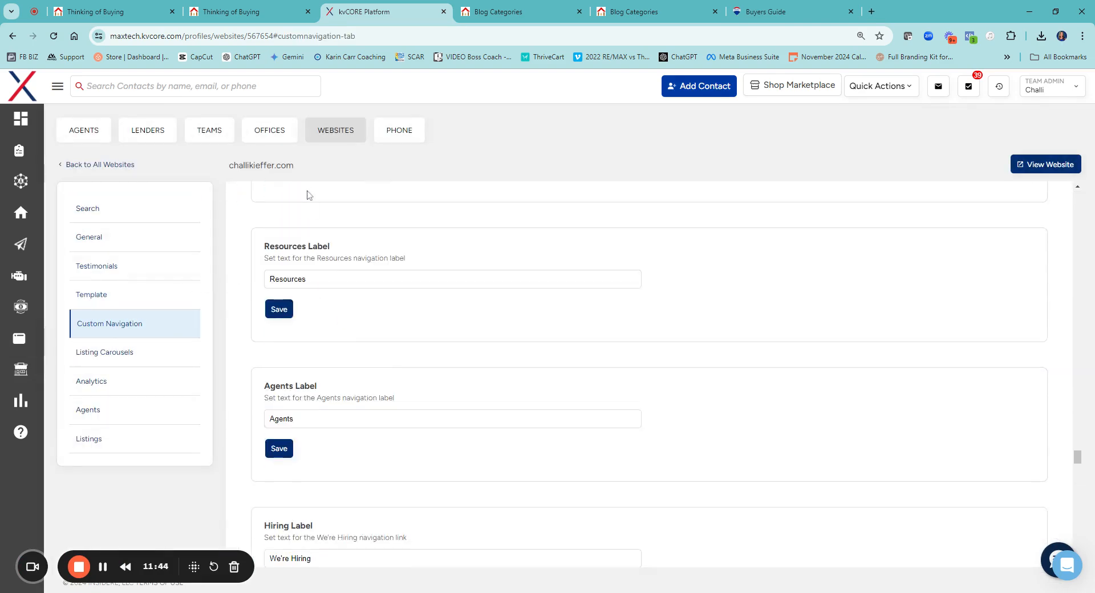
pyautogui.scroll(-4, 345, 307)
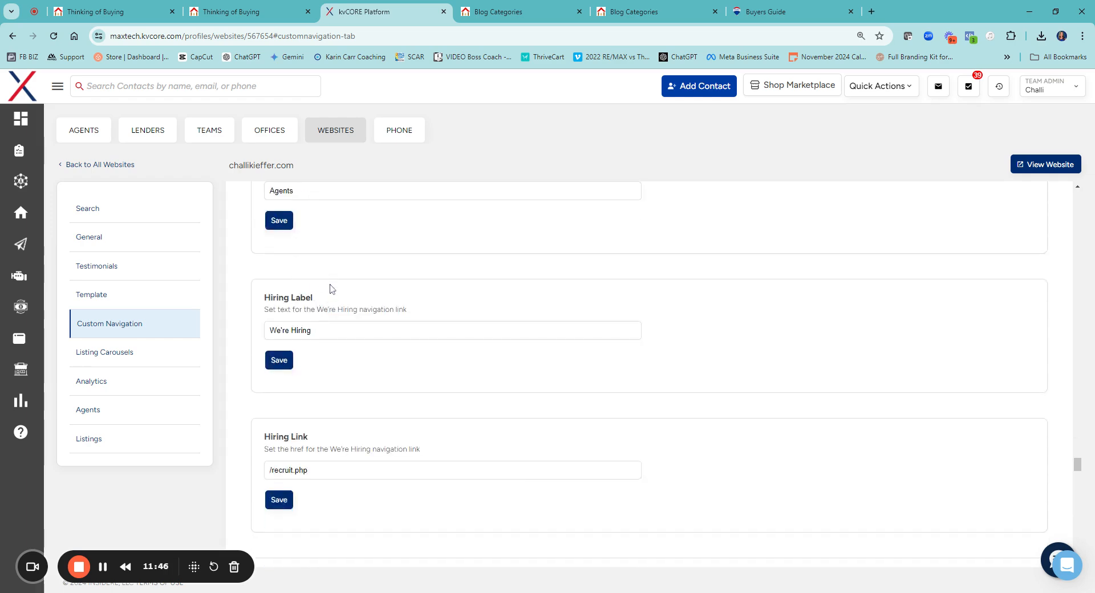
# Remove "Join Re/Max - old resource" from the Custom Pages Links and save the setting
pyautogui.scroll(12, 330, 288)
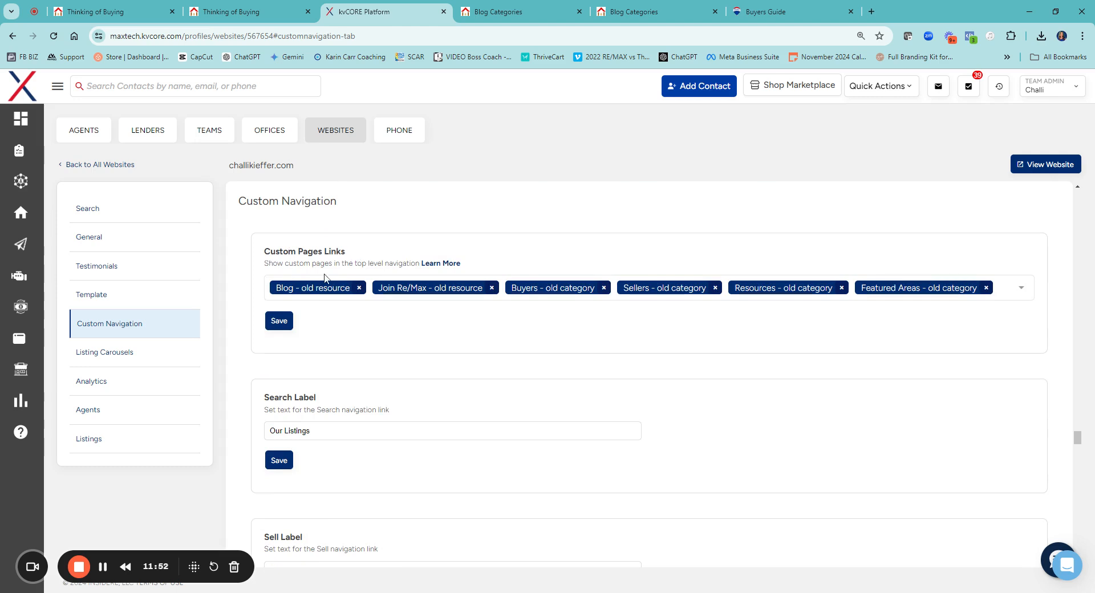
pyautogui.click(492, 287)
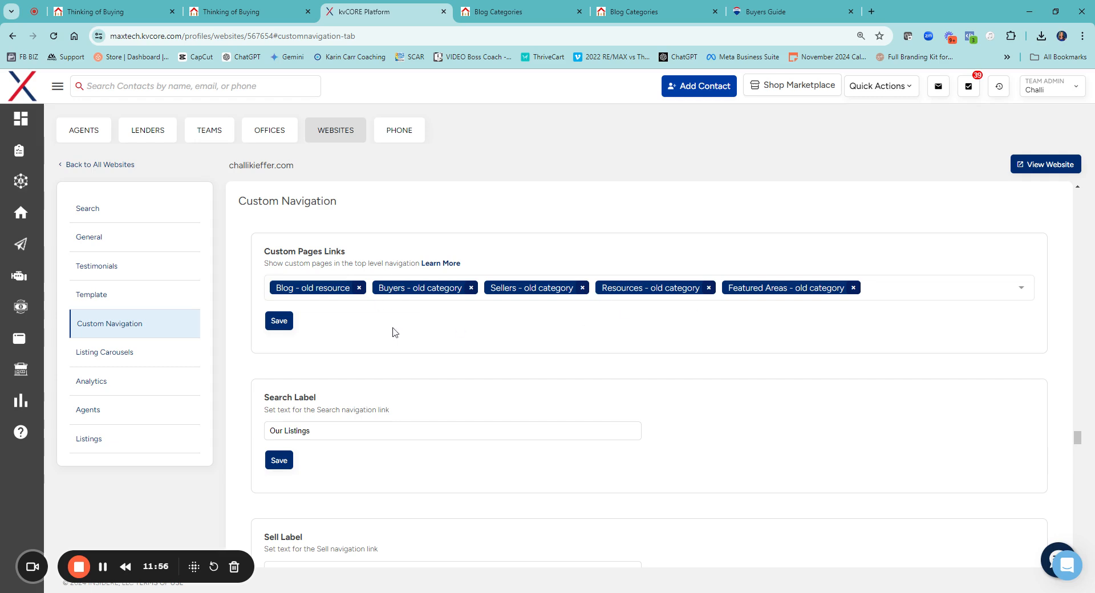
pyautogui.click(287, 328)
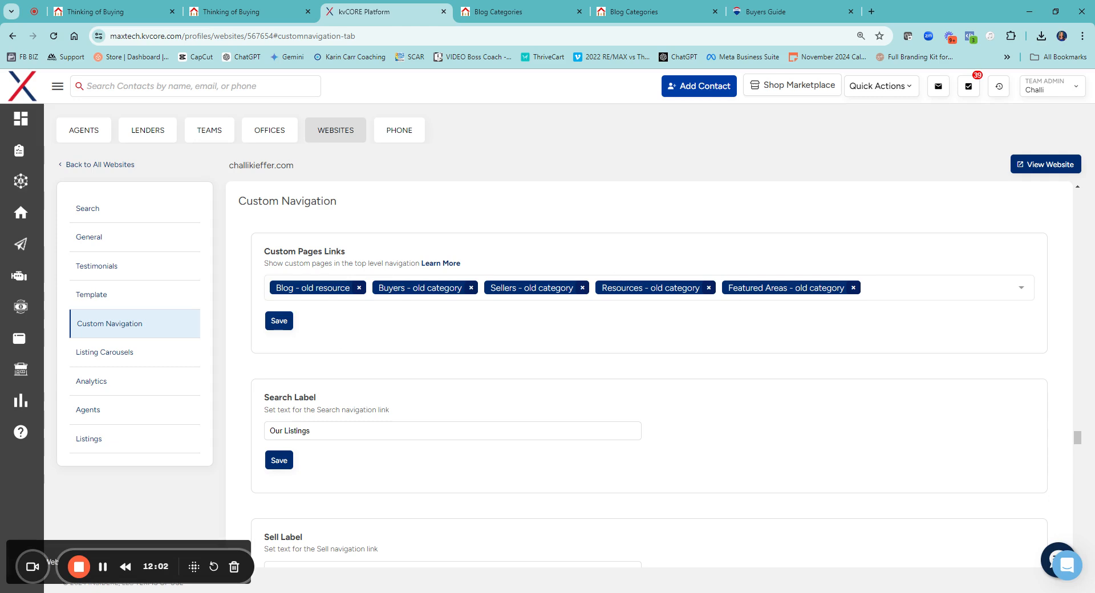
# Search the available Custom Pages Links for "buyer", clear the search and close the list without adding a link
pyautogui.click(916, 287)
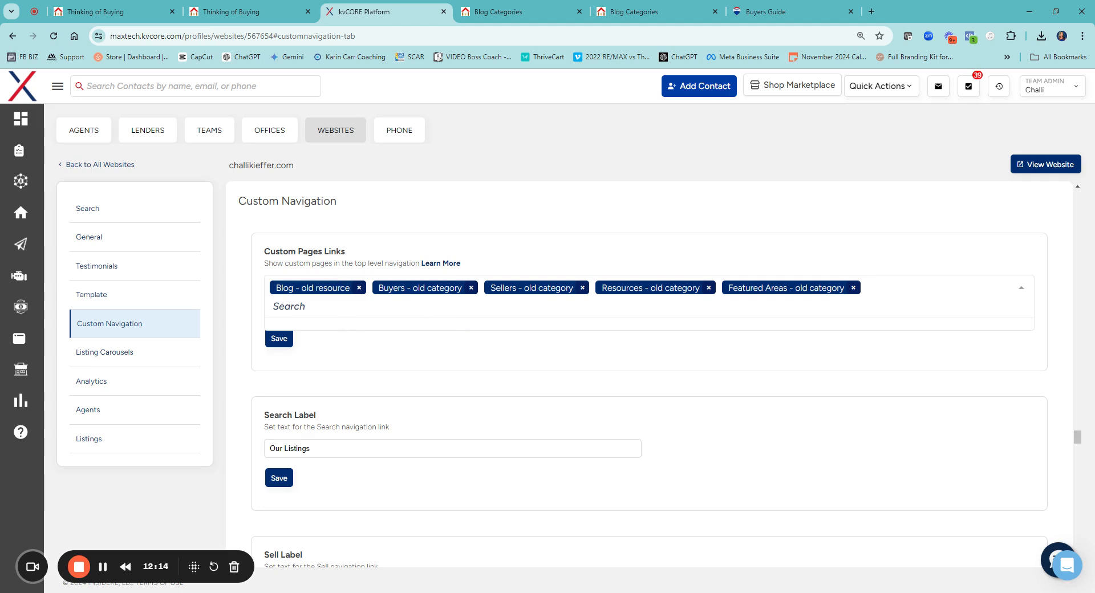
pyautogui.click(375, 364)
pyautogui.click(888, 286)
pyautogui.write('buyer')
pyautogui.moveTo(334, 318); pyautogui.dragTo(249, 318)
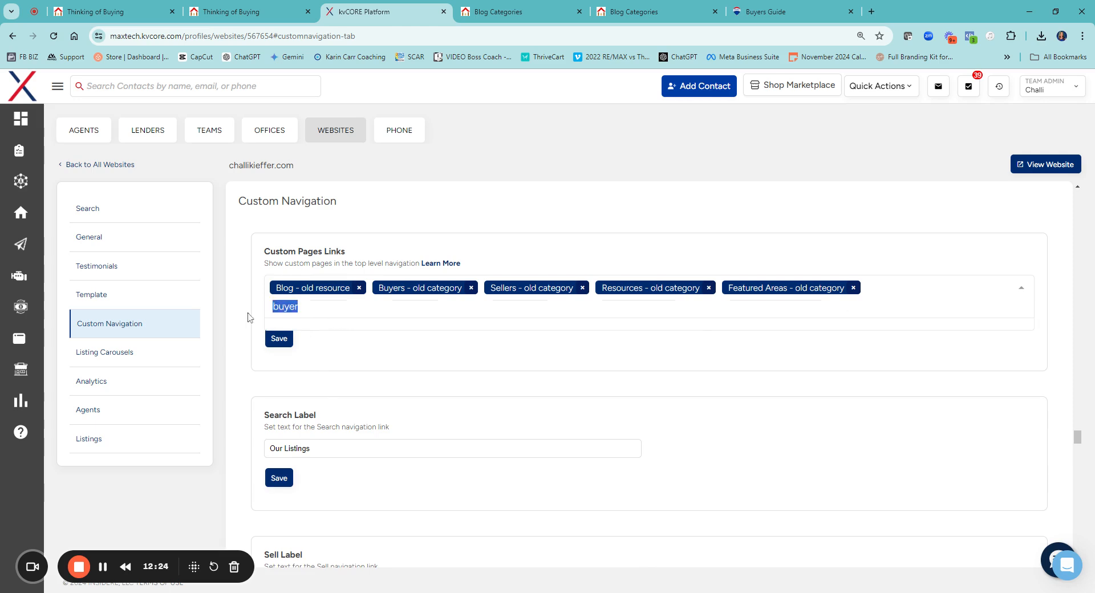
pyautogui.press('BackSpace')
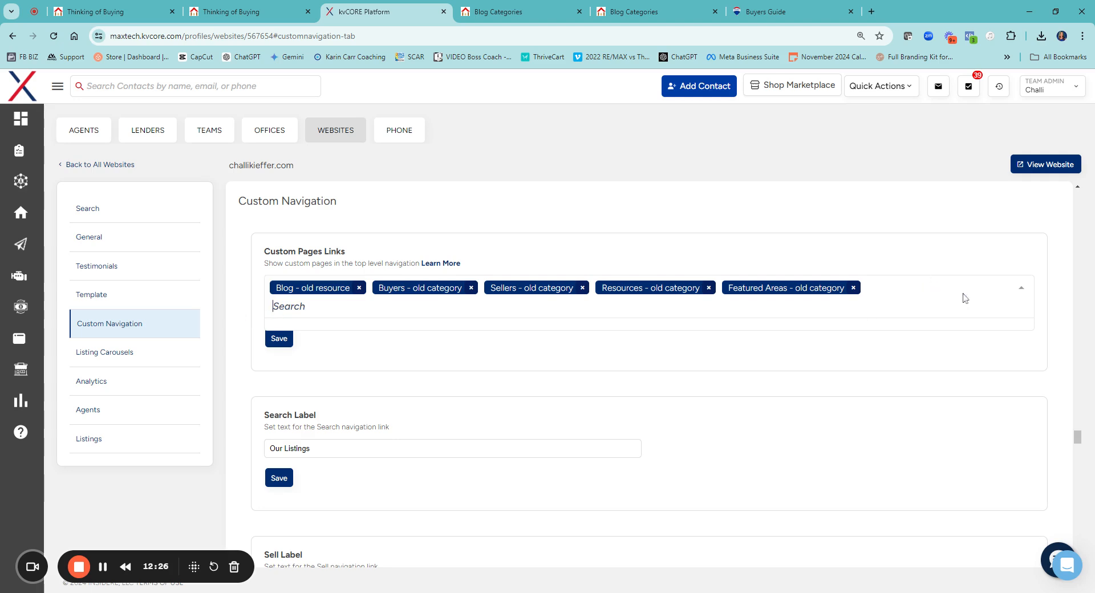
pyautogui.click(1021, 289)
pyautogui.click(922, 296)
# Check the navigation menu on the live Blog Categories page and return to the kvCORE website settings
pyautogui.click(624, 13)
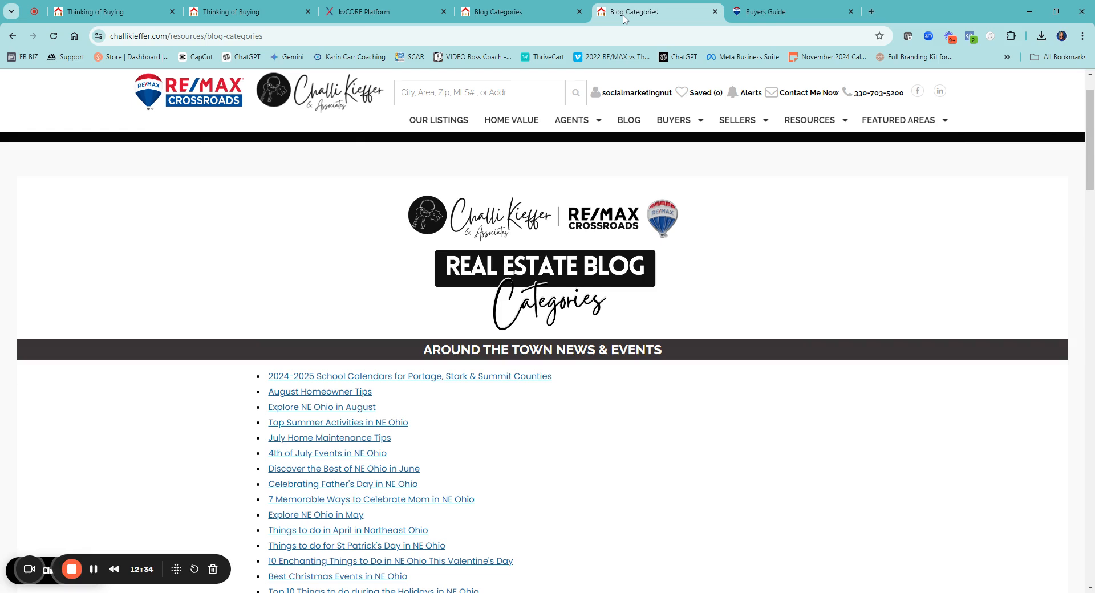
pyautogui.moveTo(890, 123)
pyautogui.click(377, 12)
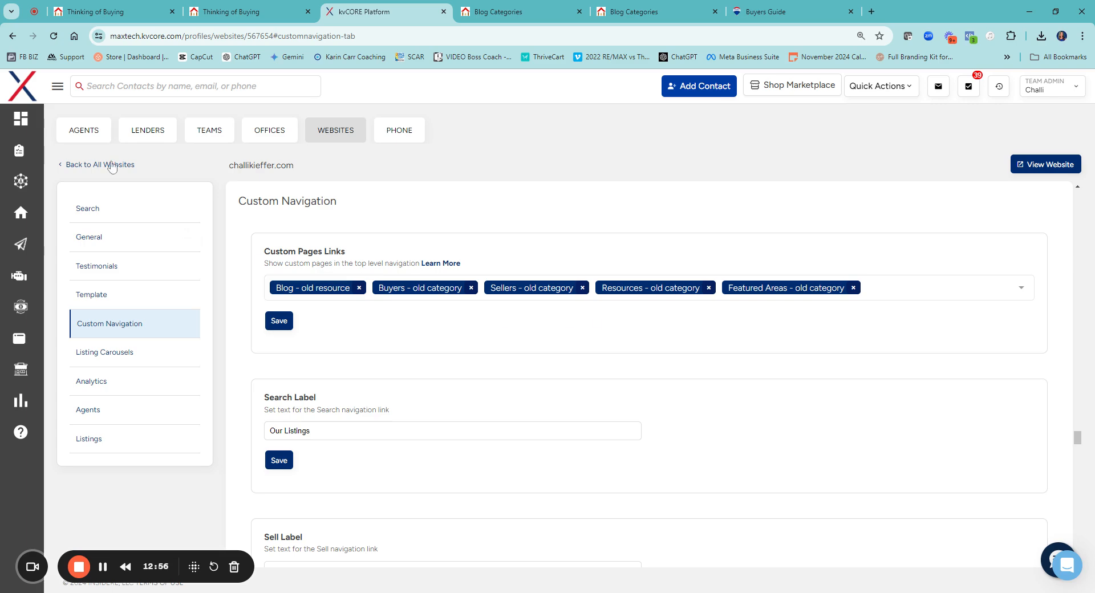
# Open the website's Pages section and look through all the available page templates
pyautogui.moveTo(37, 349)
pyautogui.click(63, 371)
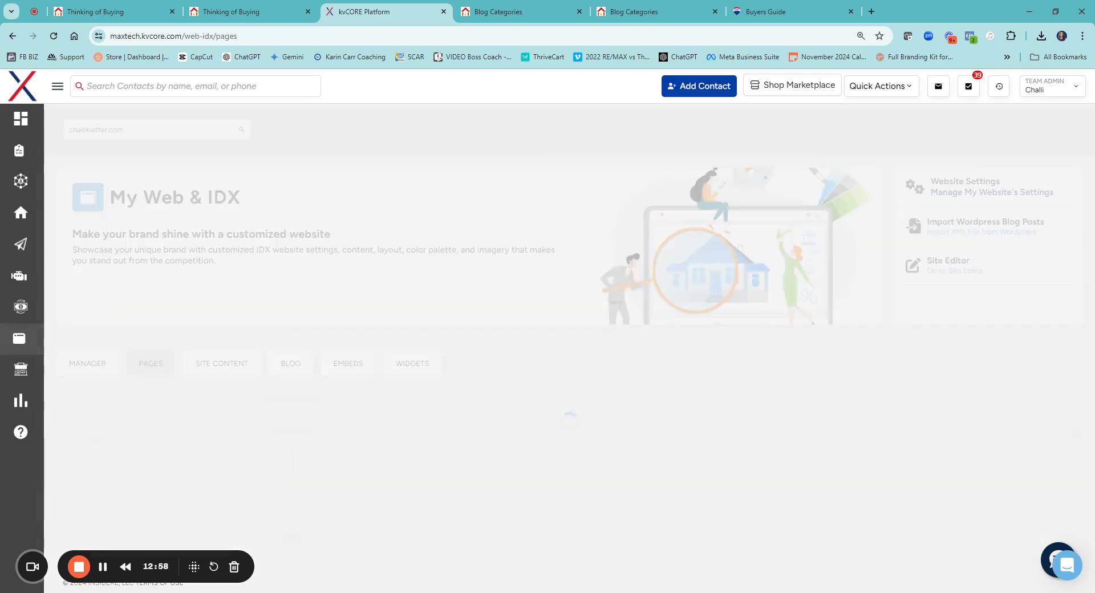
pyautogui.scroll(-1, 548, 342)
pyautogui.scroll(-3, 866, 420)
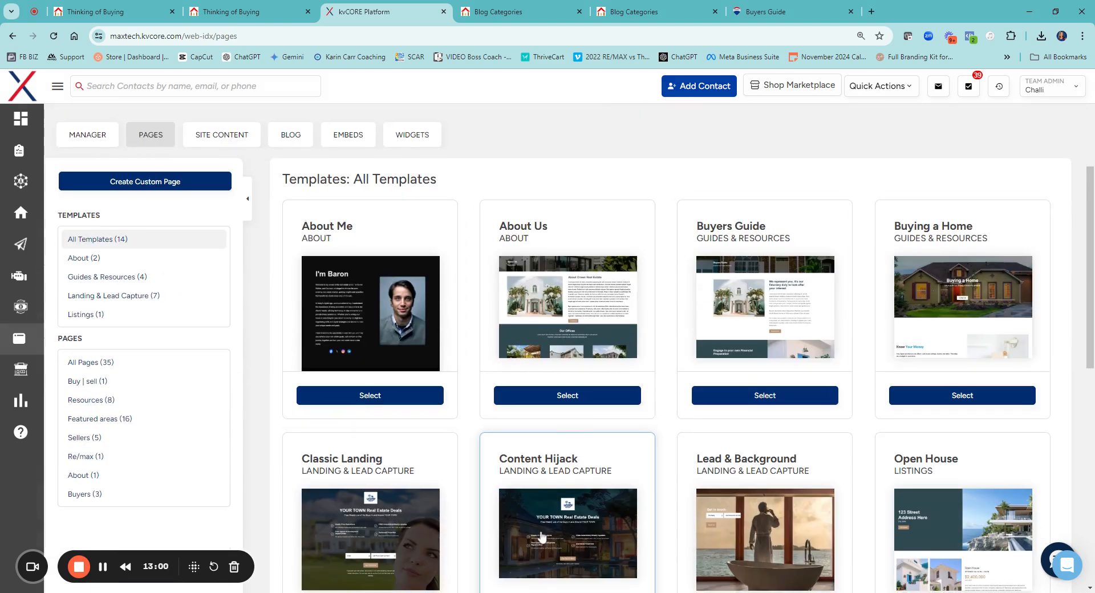
pyautogui.scroll(-6, 809, 429)
pyautogui.scroll(-5, 484, 542)
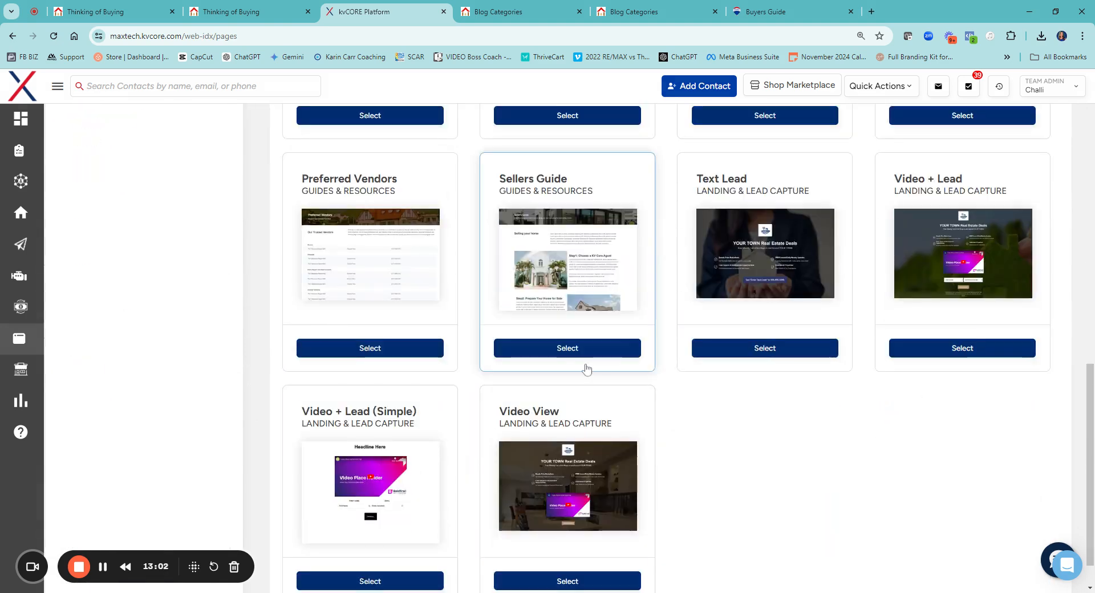